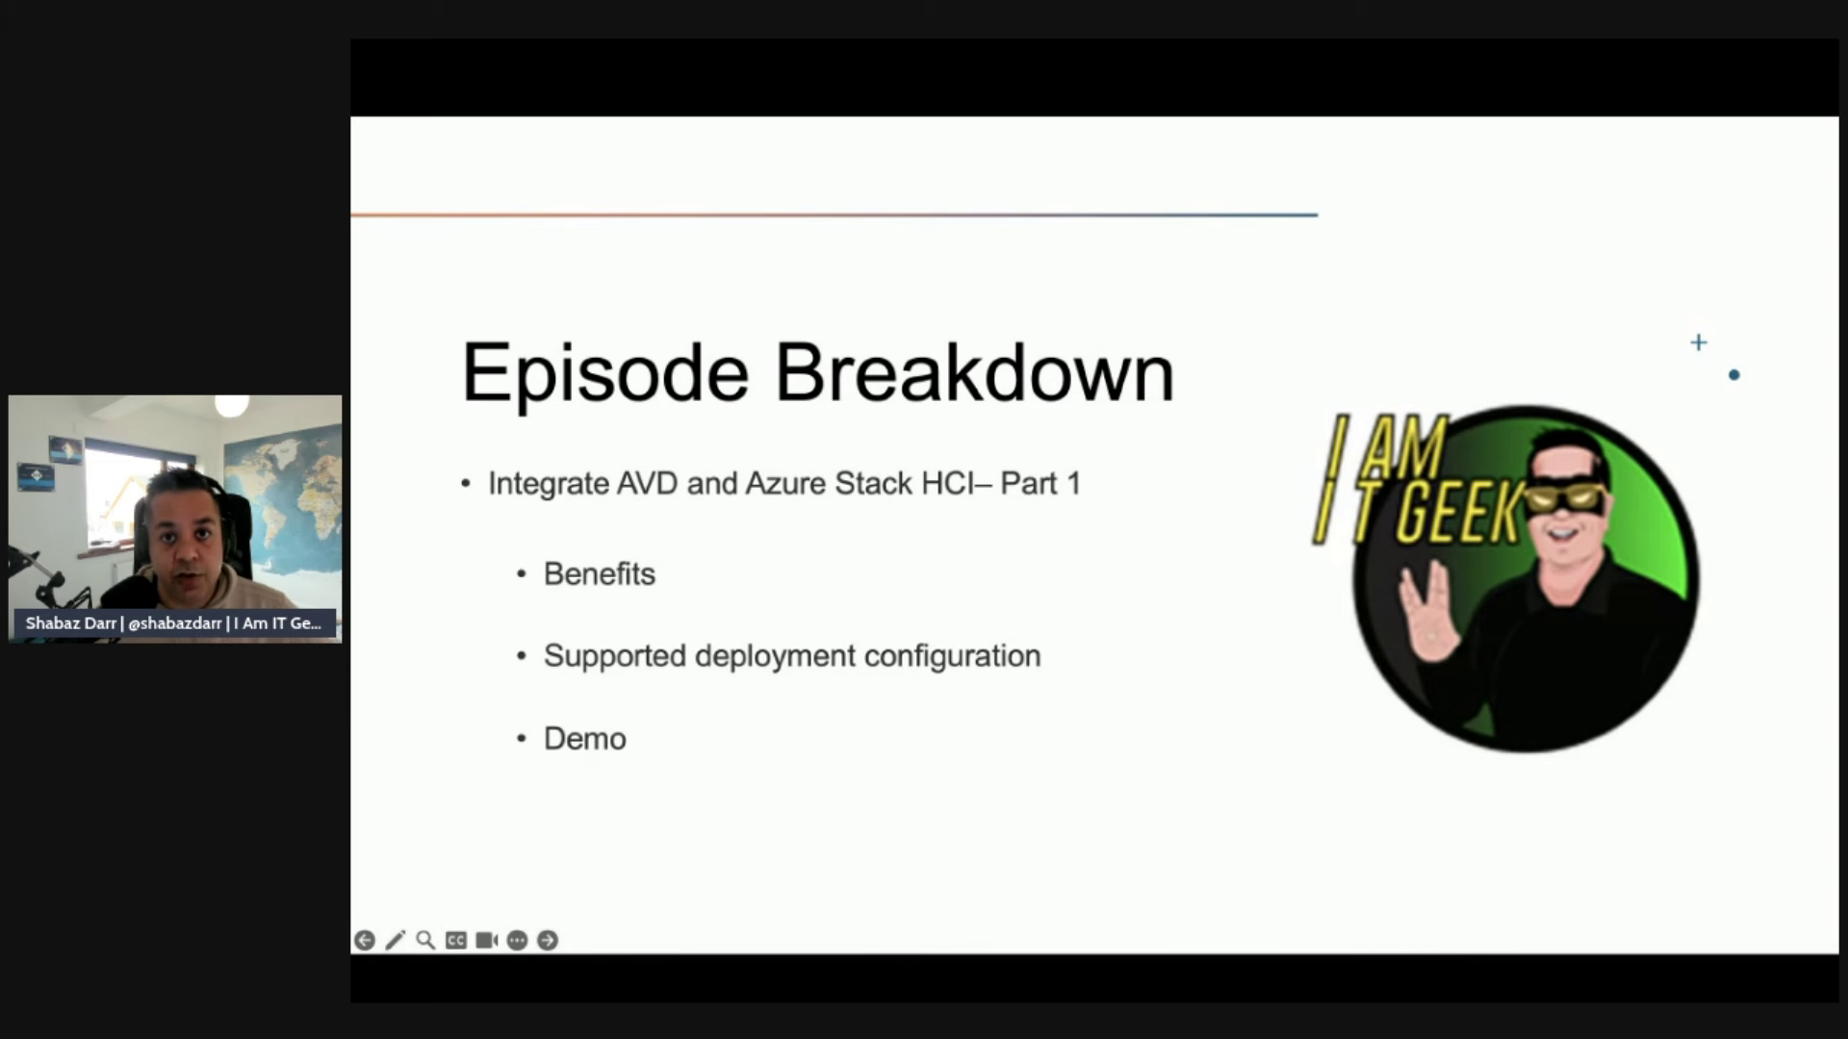
- Advance to the Benefits slide listing Simplified VDI Deployment, RDP Shortpath and Fully patched images
key("Right")
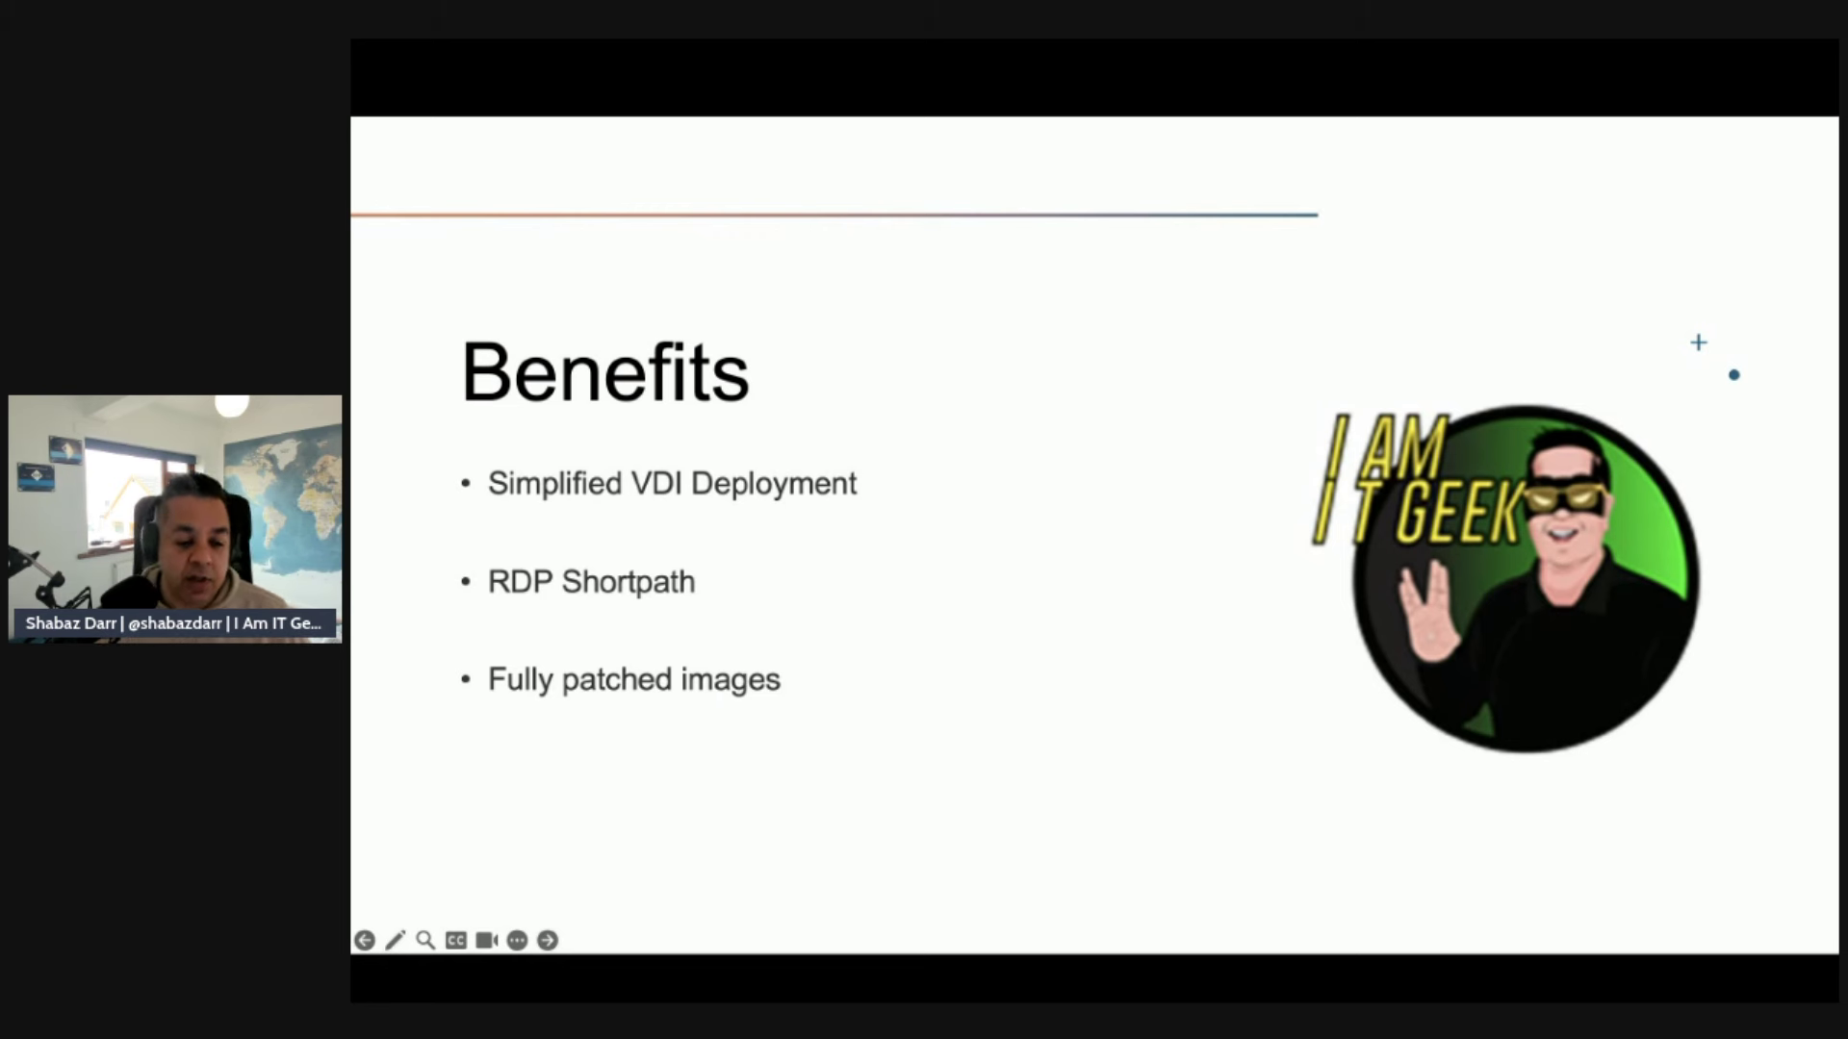
- Move past the Supported Deployment Configuration slide to the Nerdio Manager dashboard
key("Right")
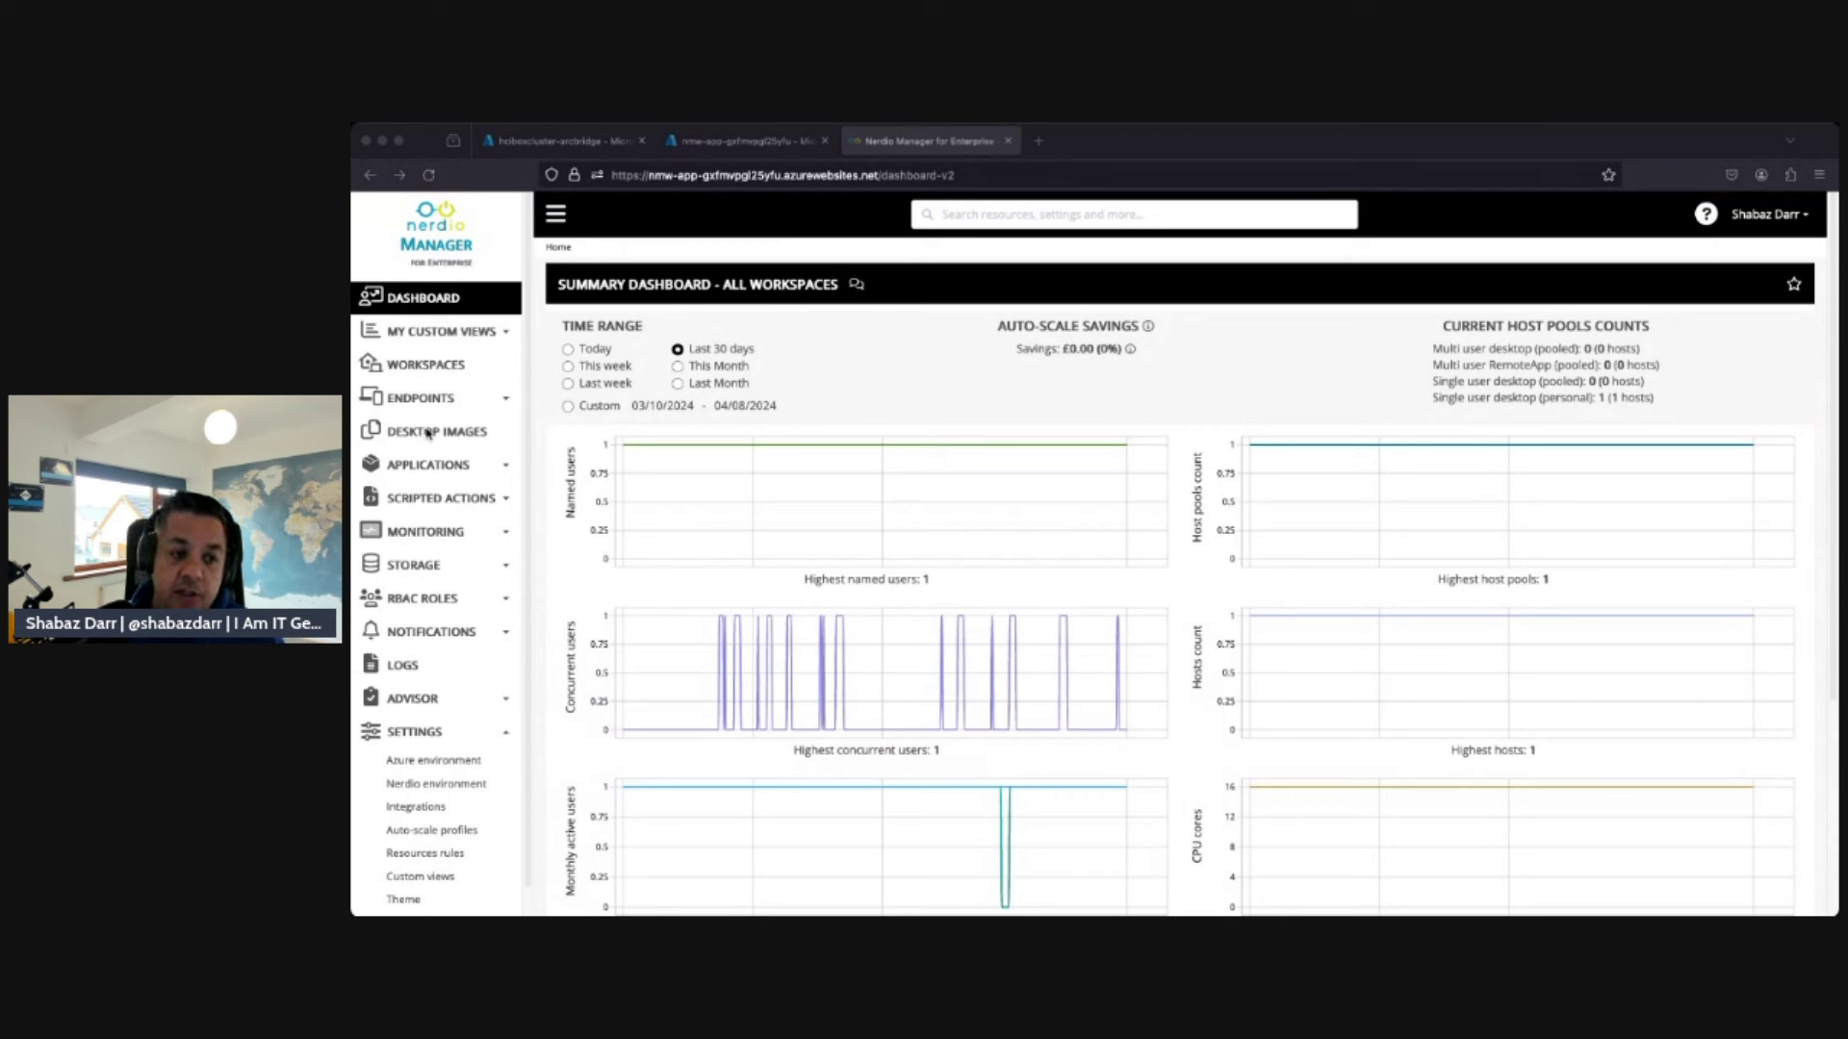
- Create workspace hciws01 in resource group itgeekhcibox-rg, location East US
left_click(427, 373)
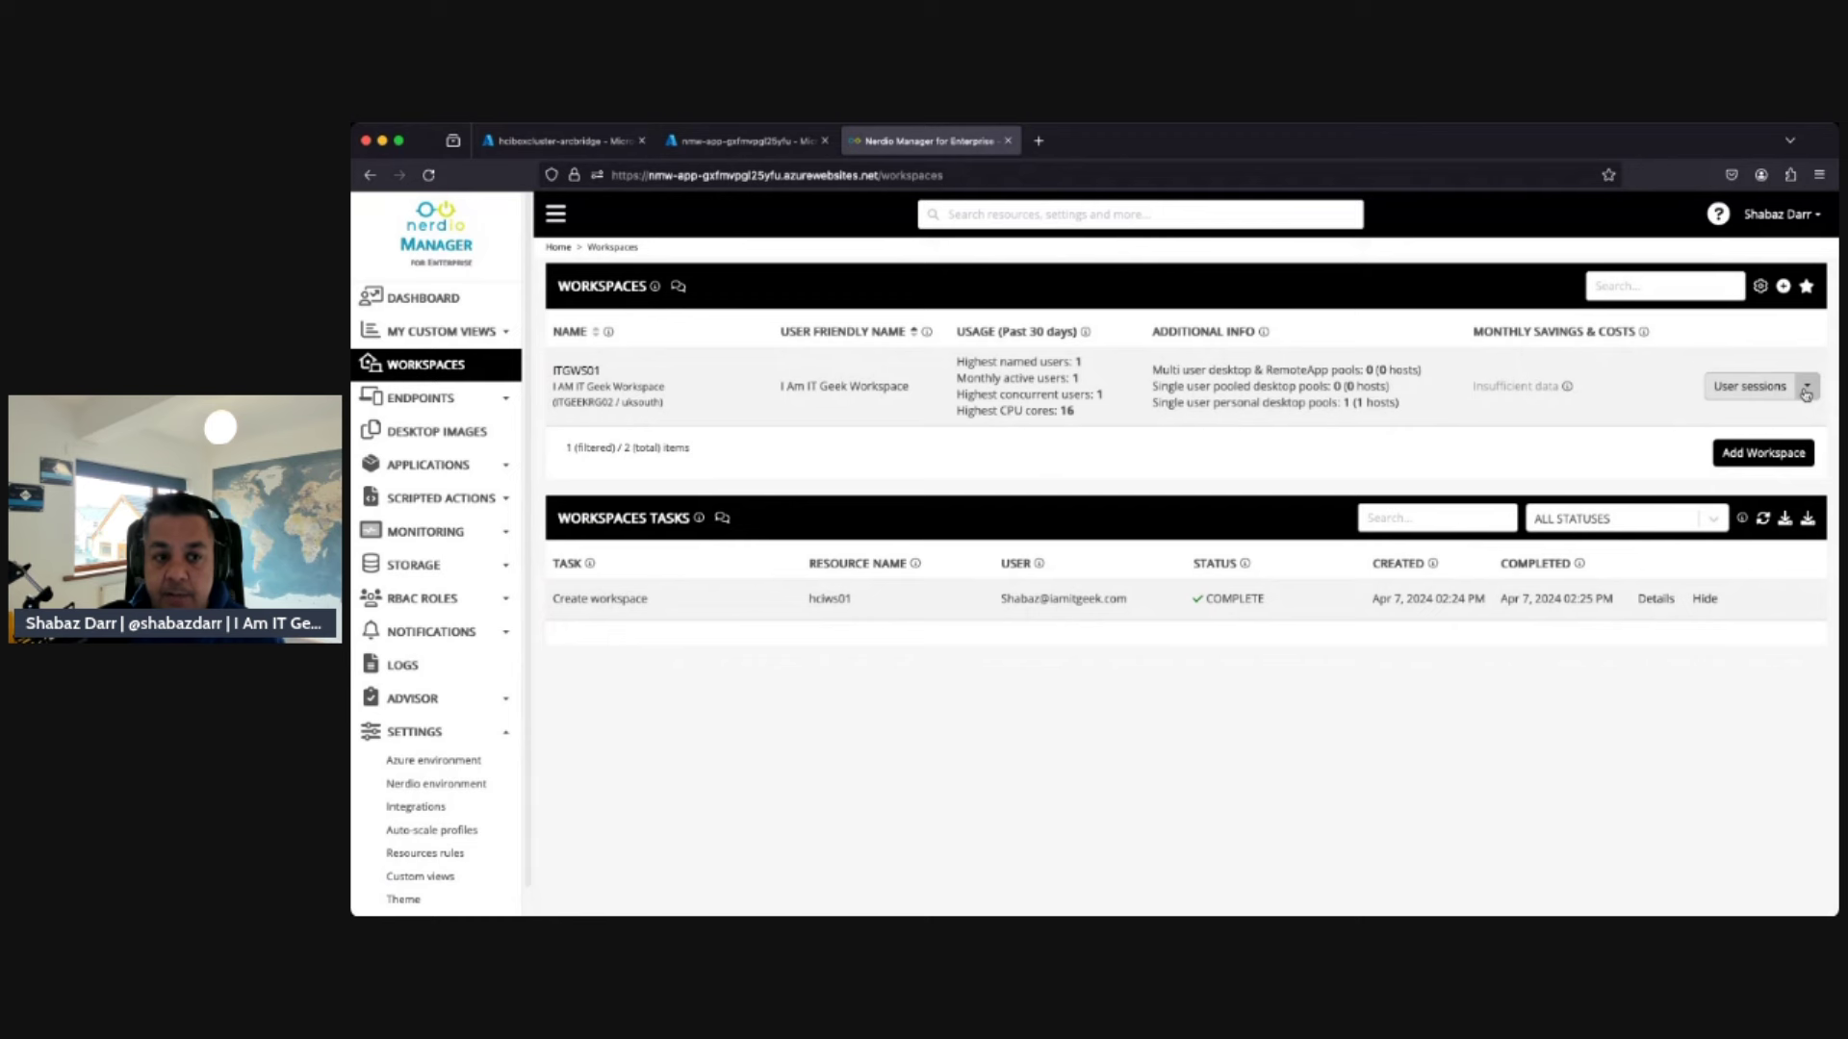
left_click(1768, 459)
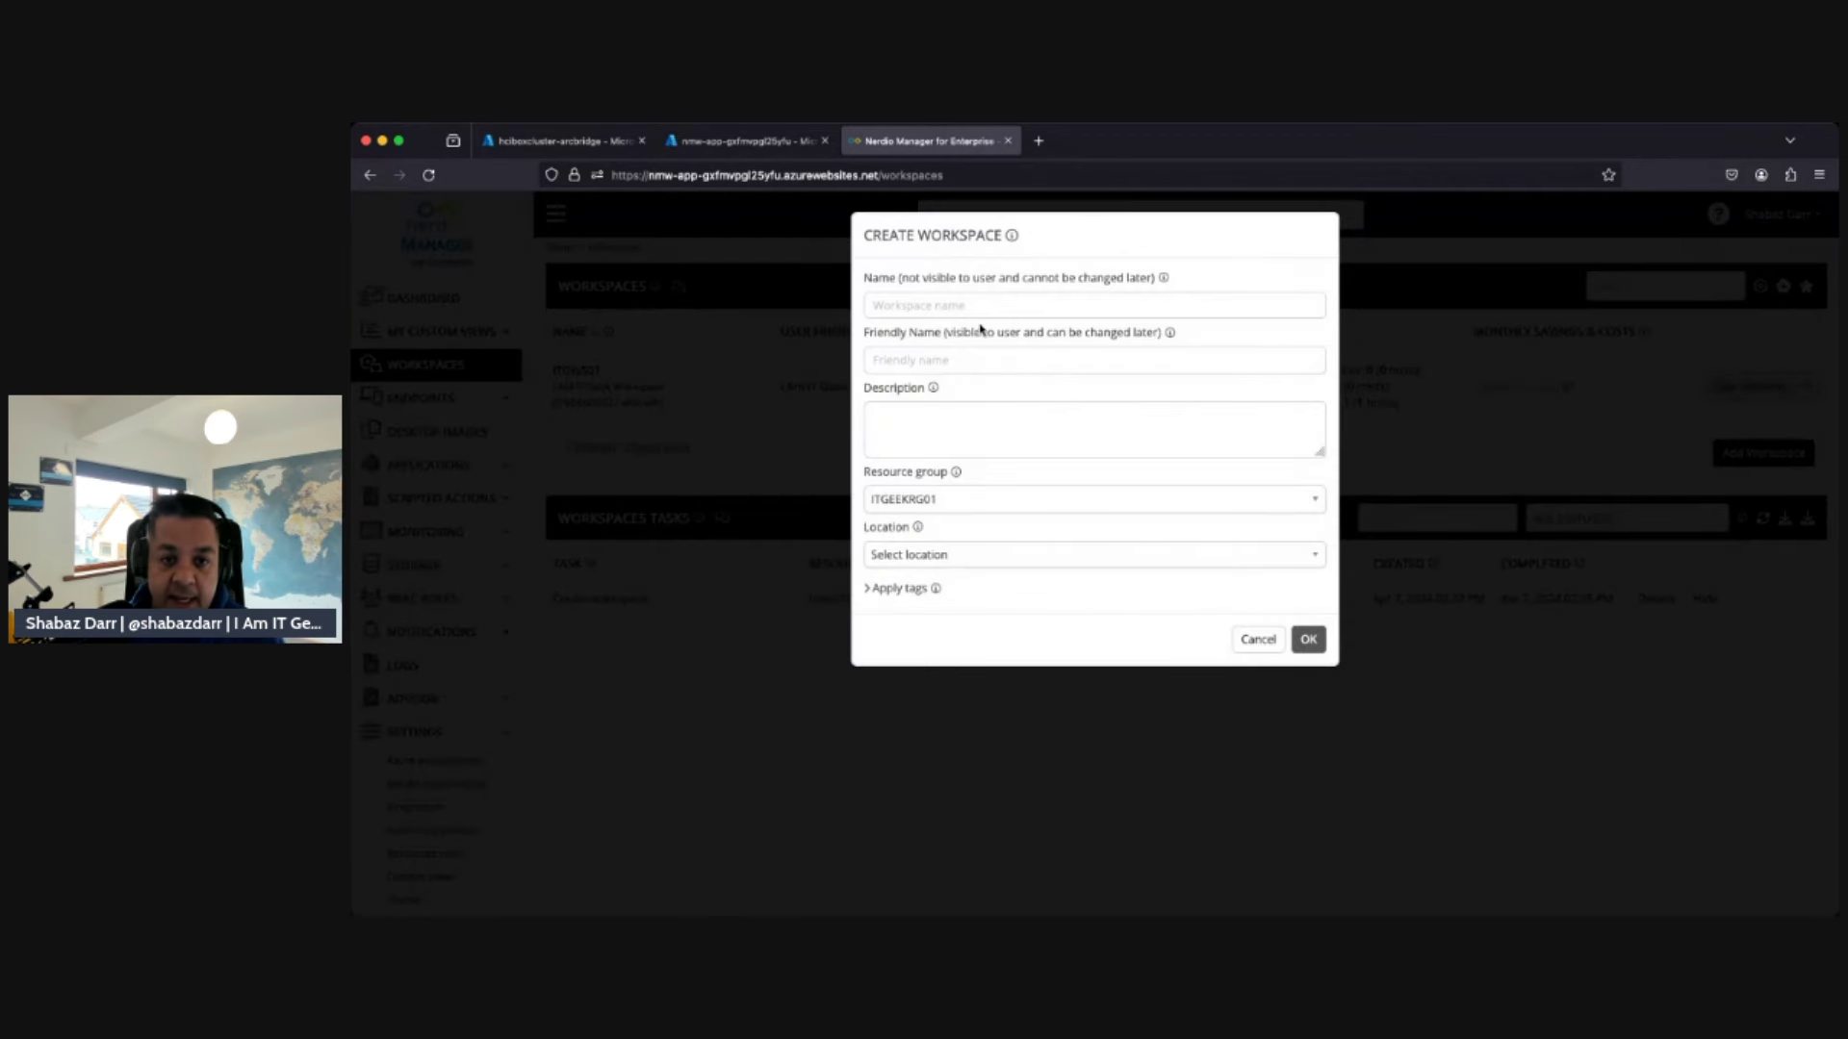
left_click(975, 310)
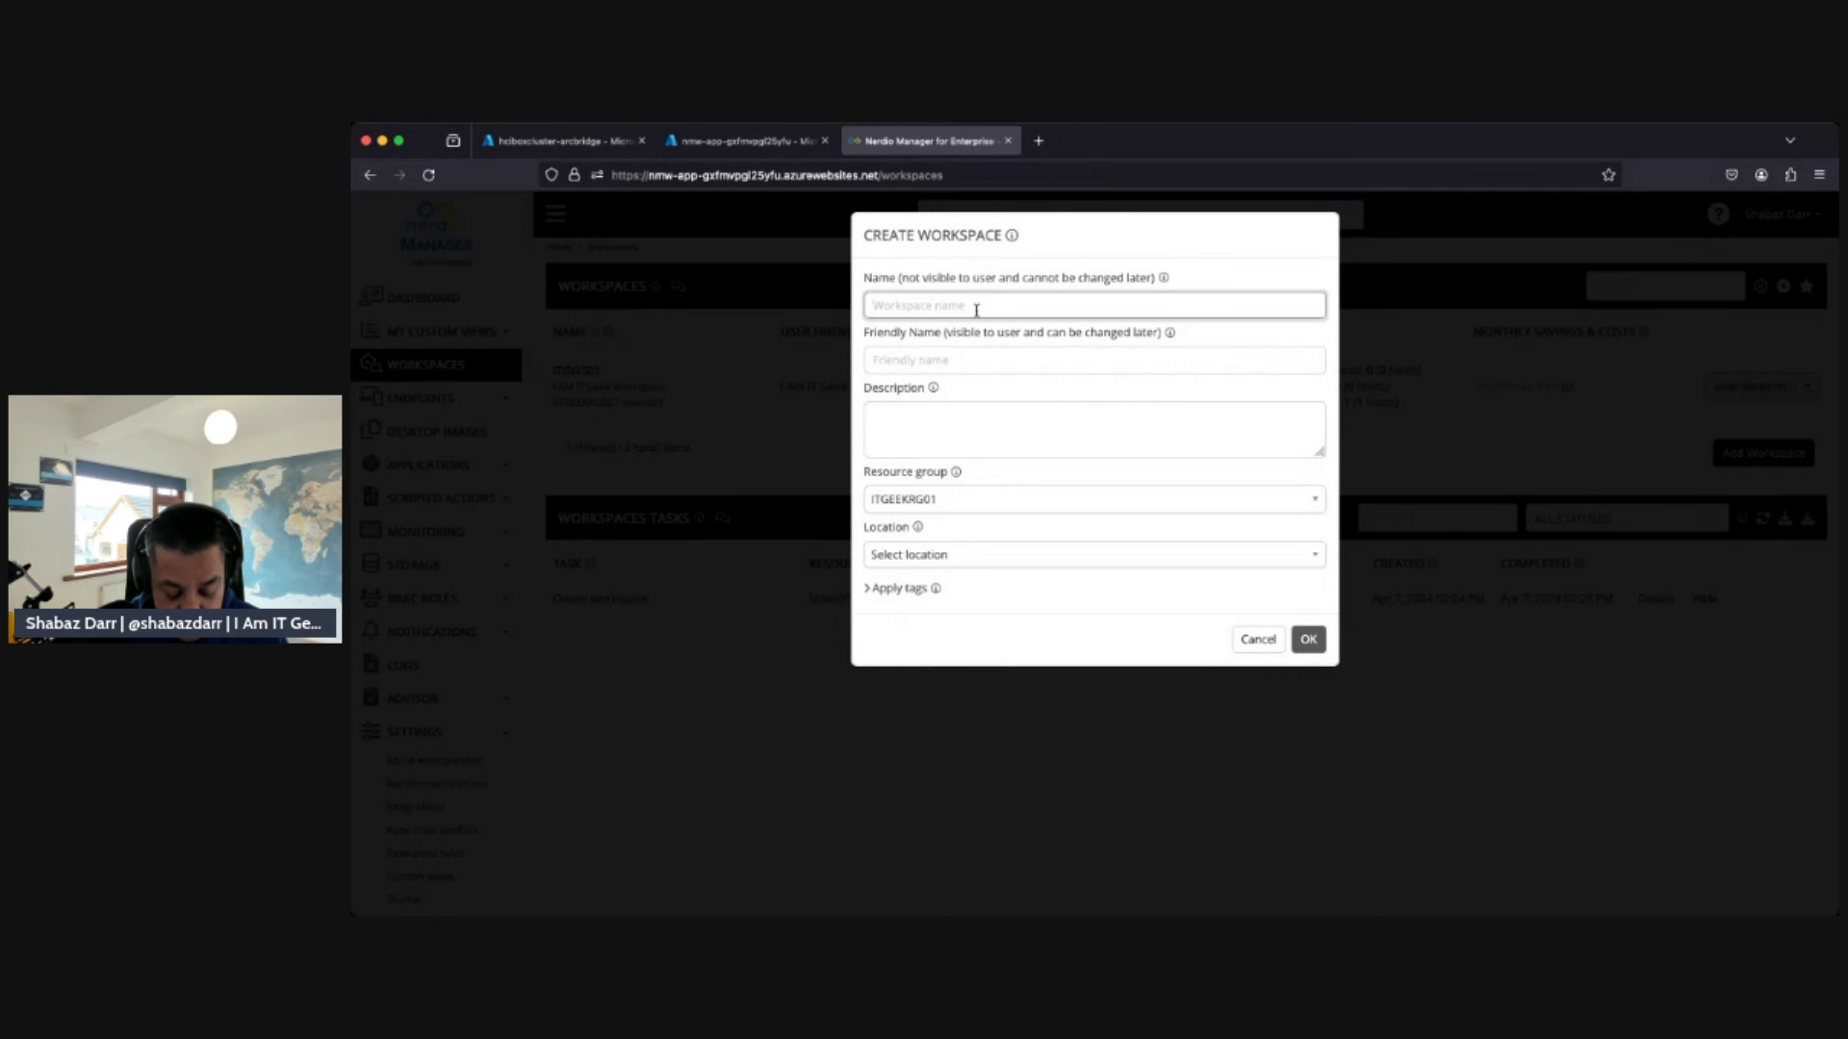
type("hci")
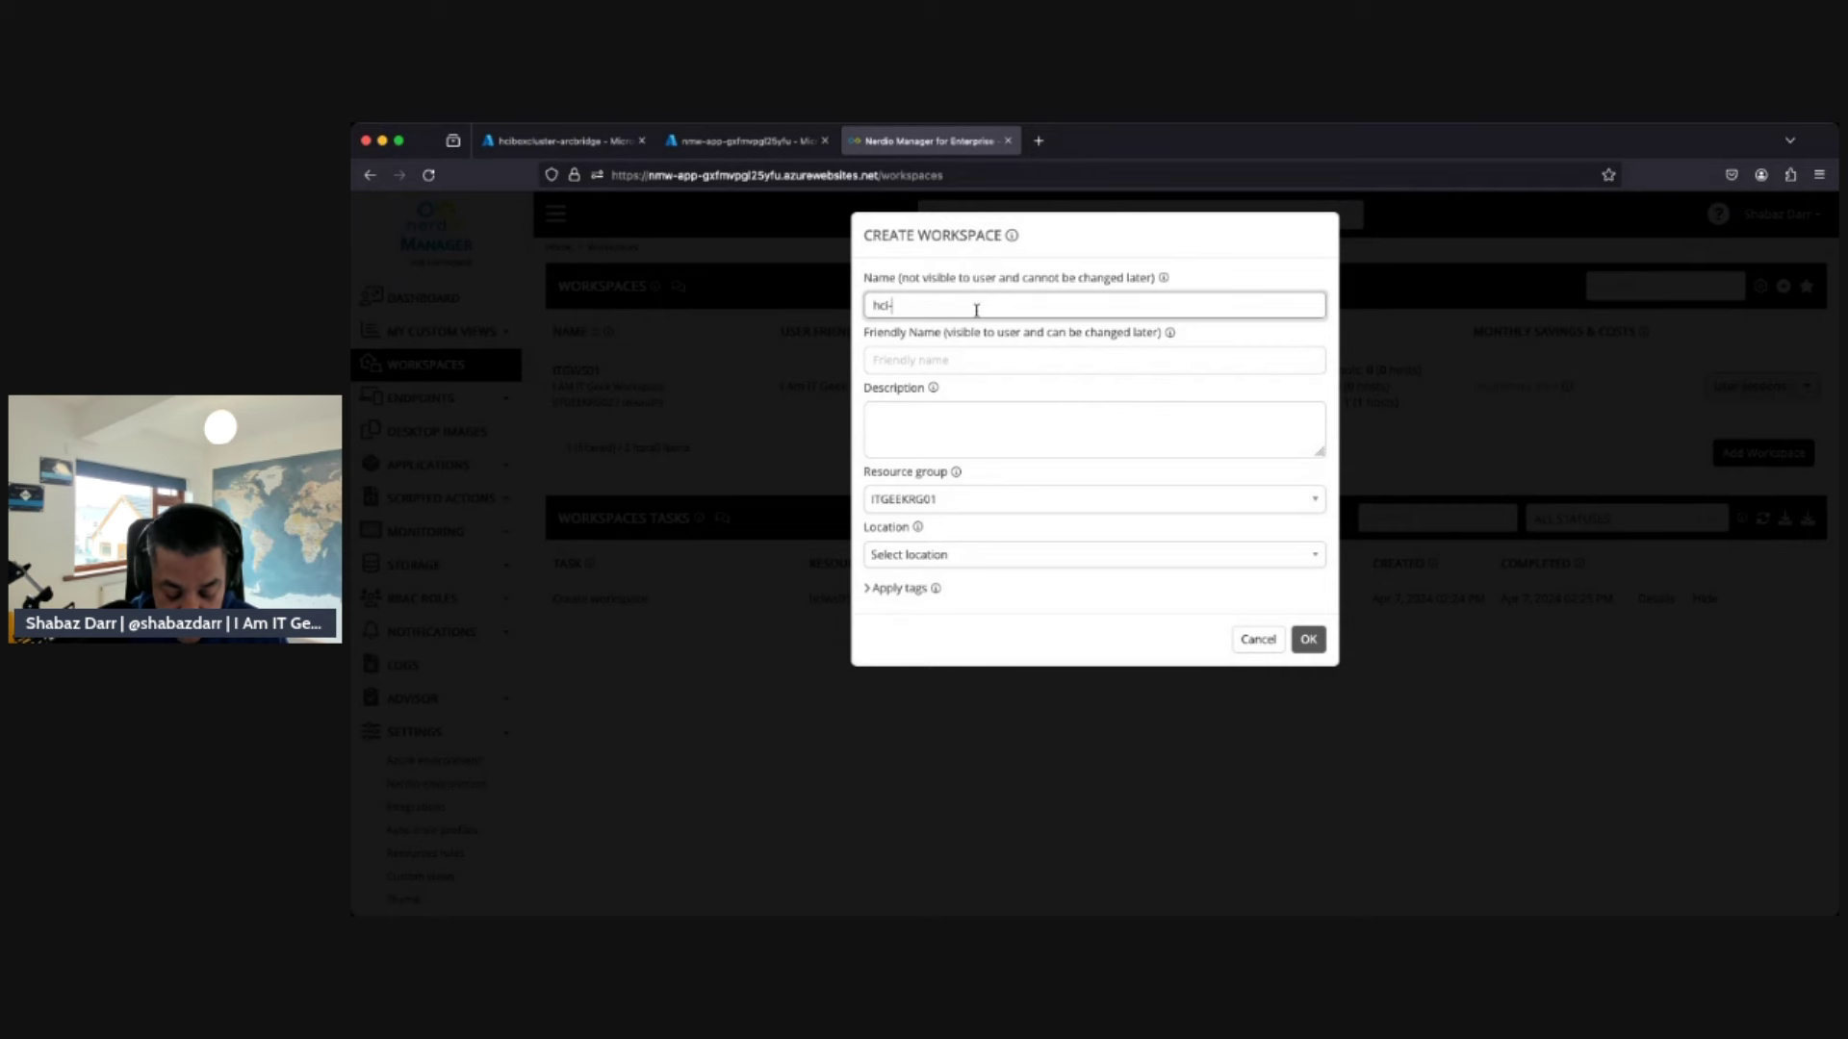
type("ws01")
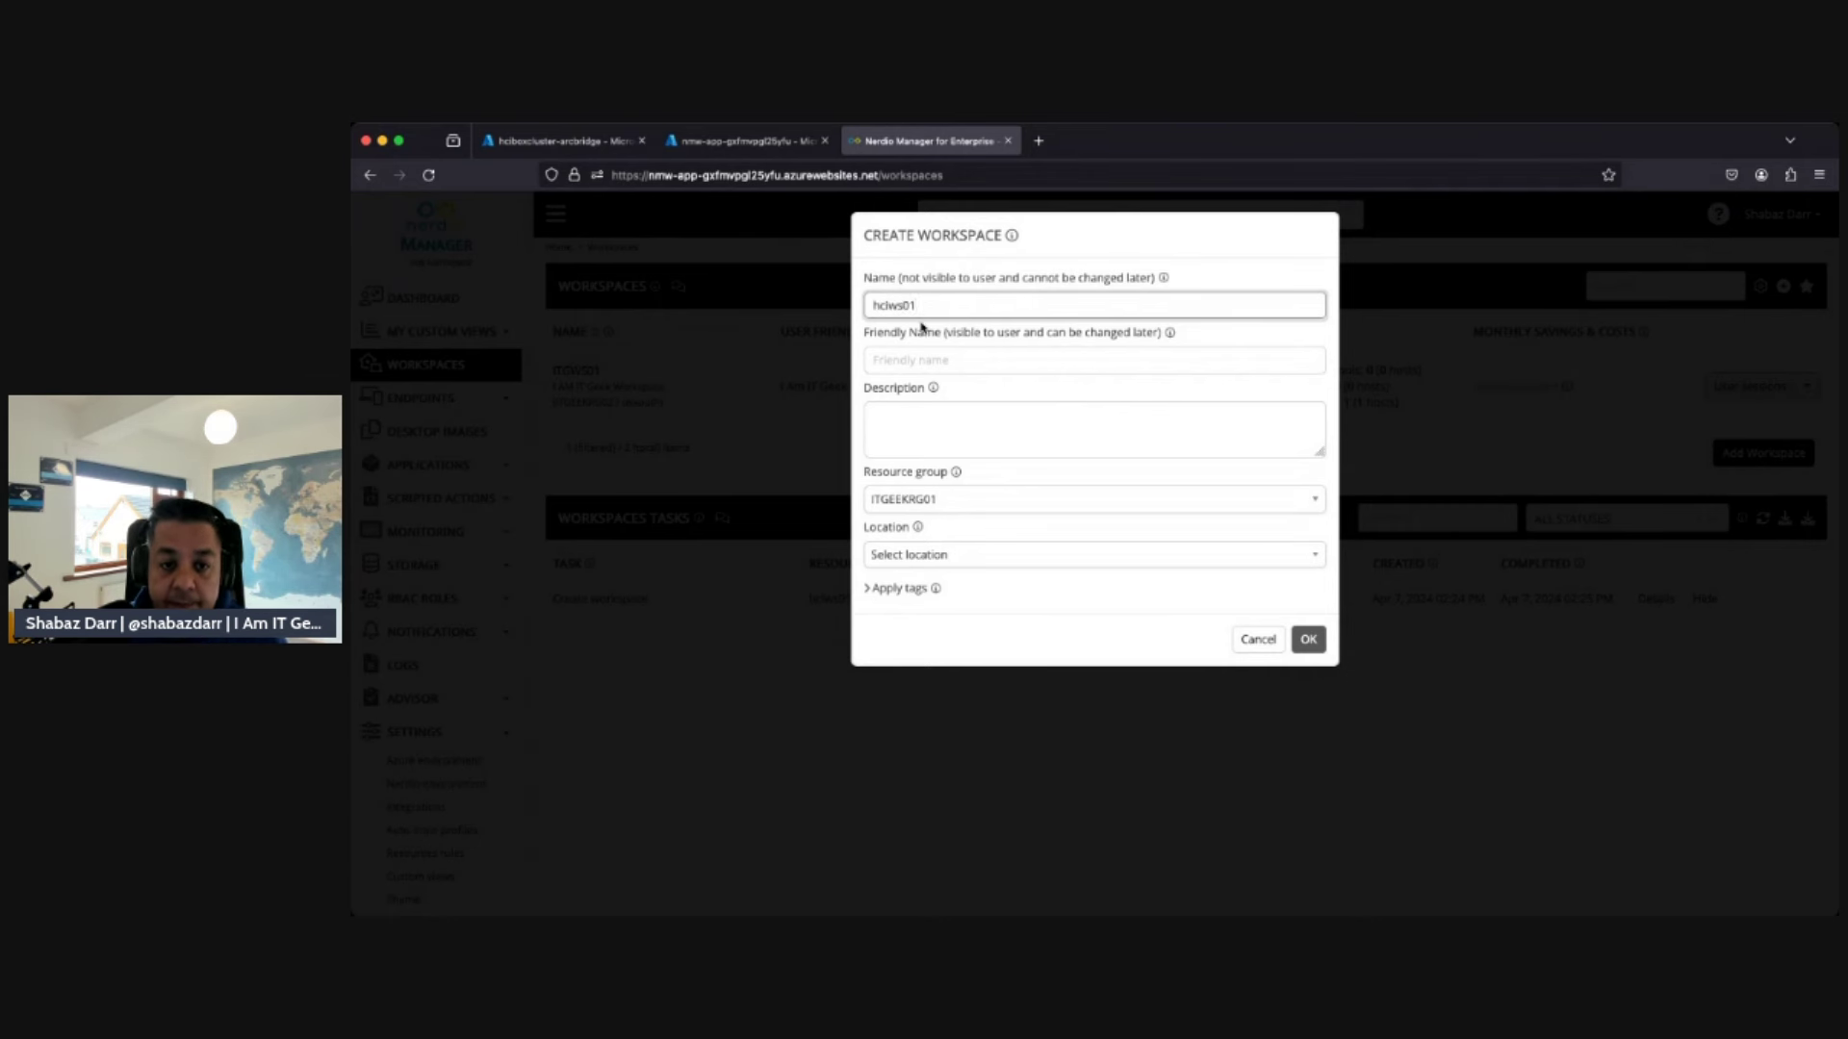
left_click(992, 498)
left_click(923, 567)
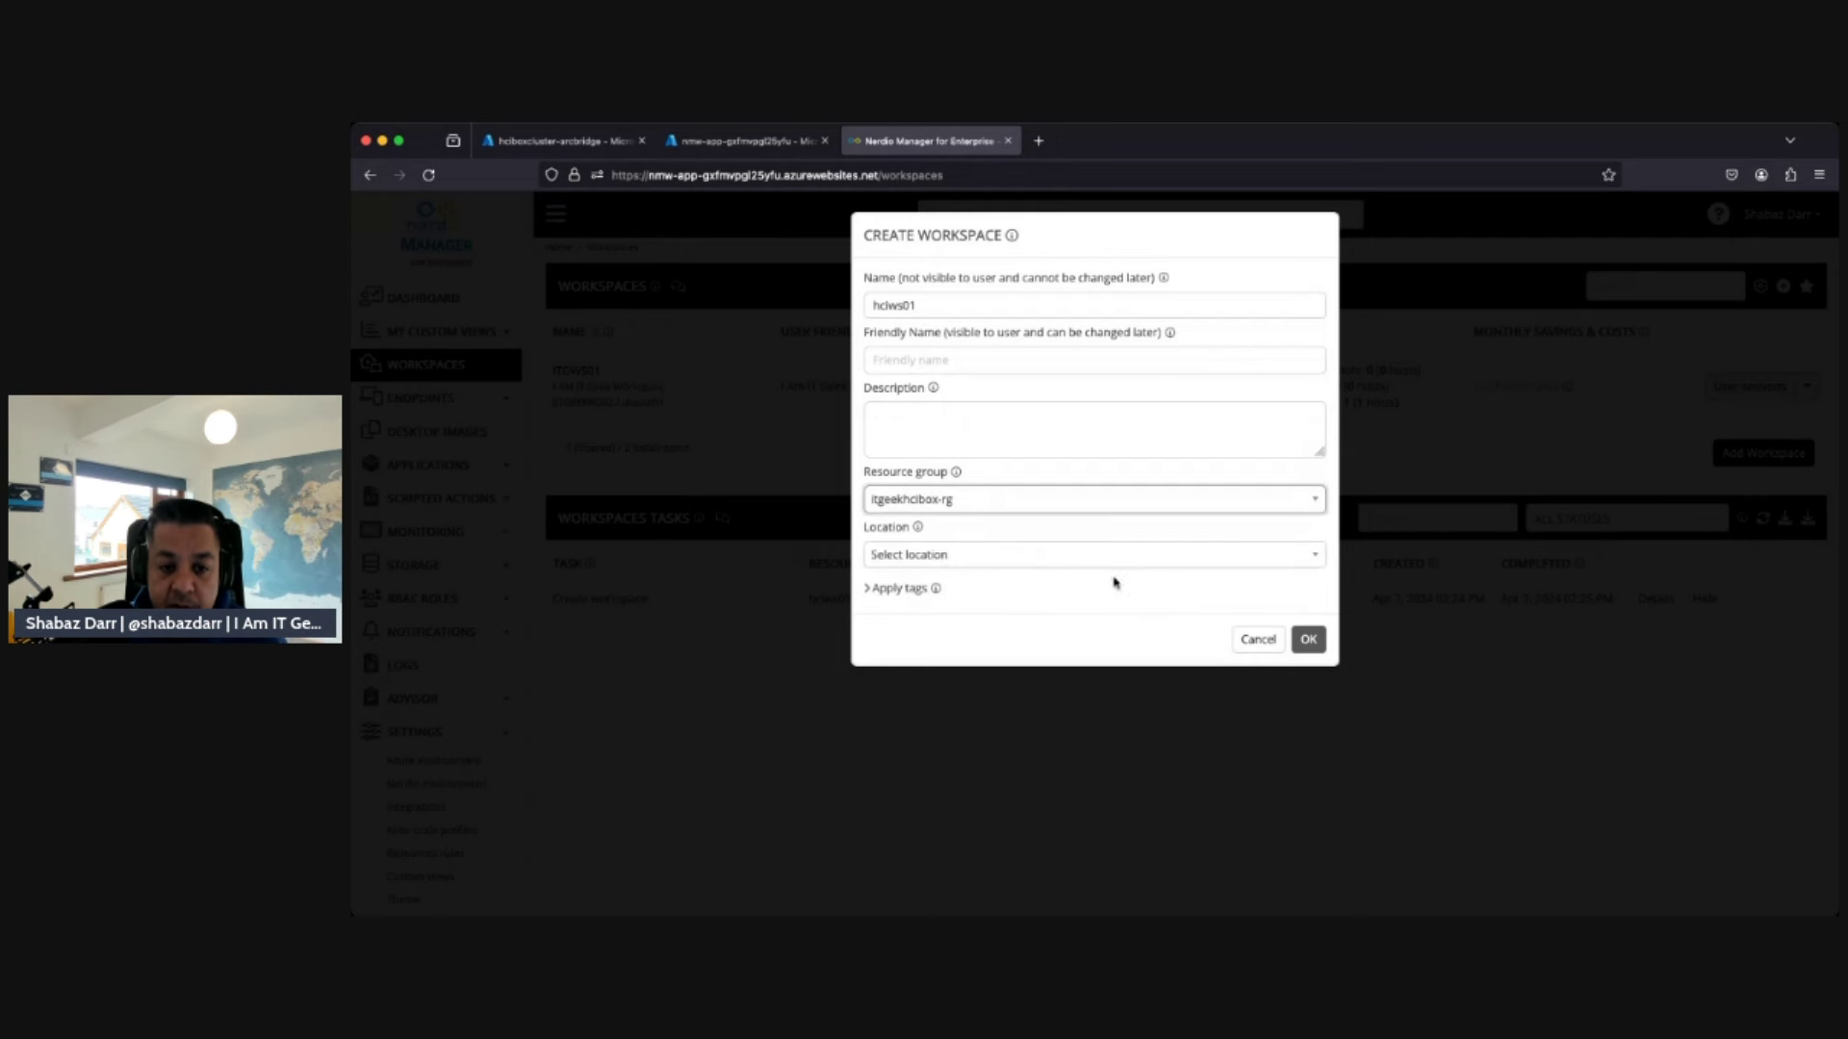
left_click(1001, 558)
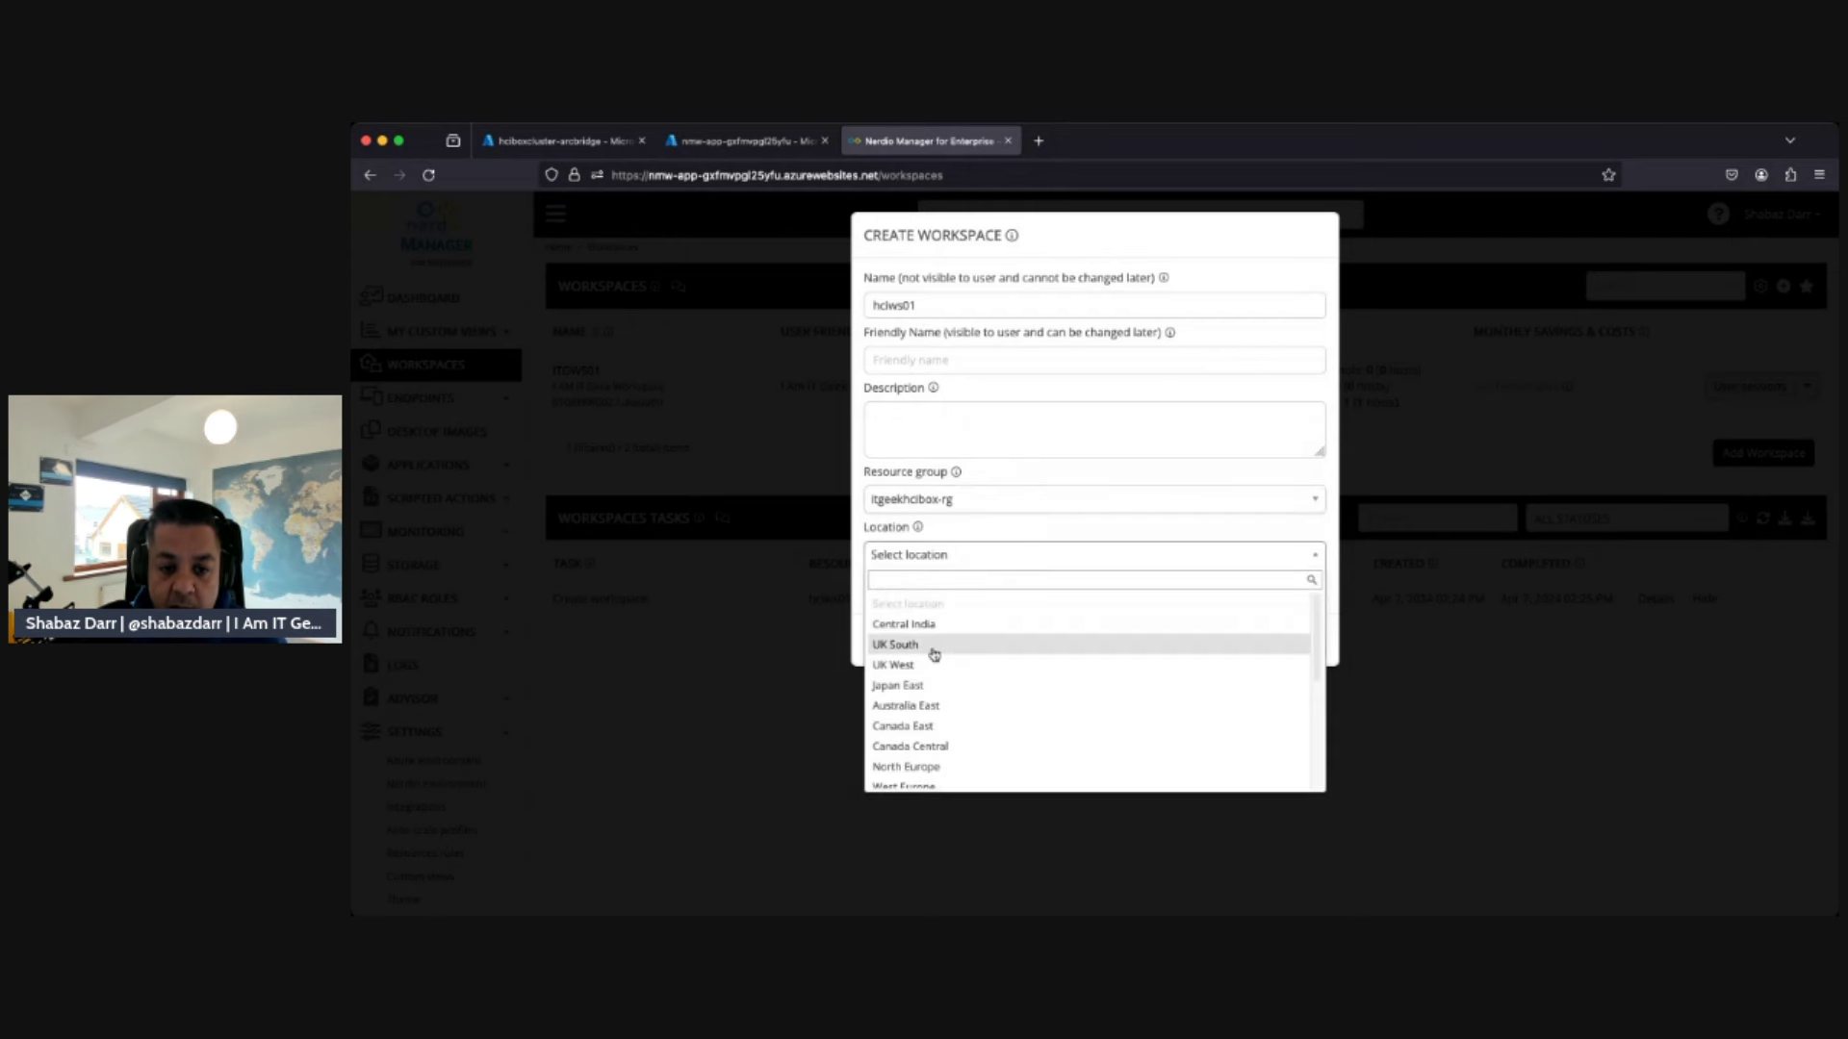
scroll(953, 684, "down", 3)
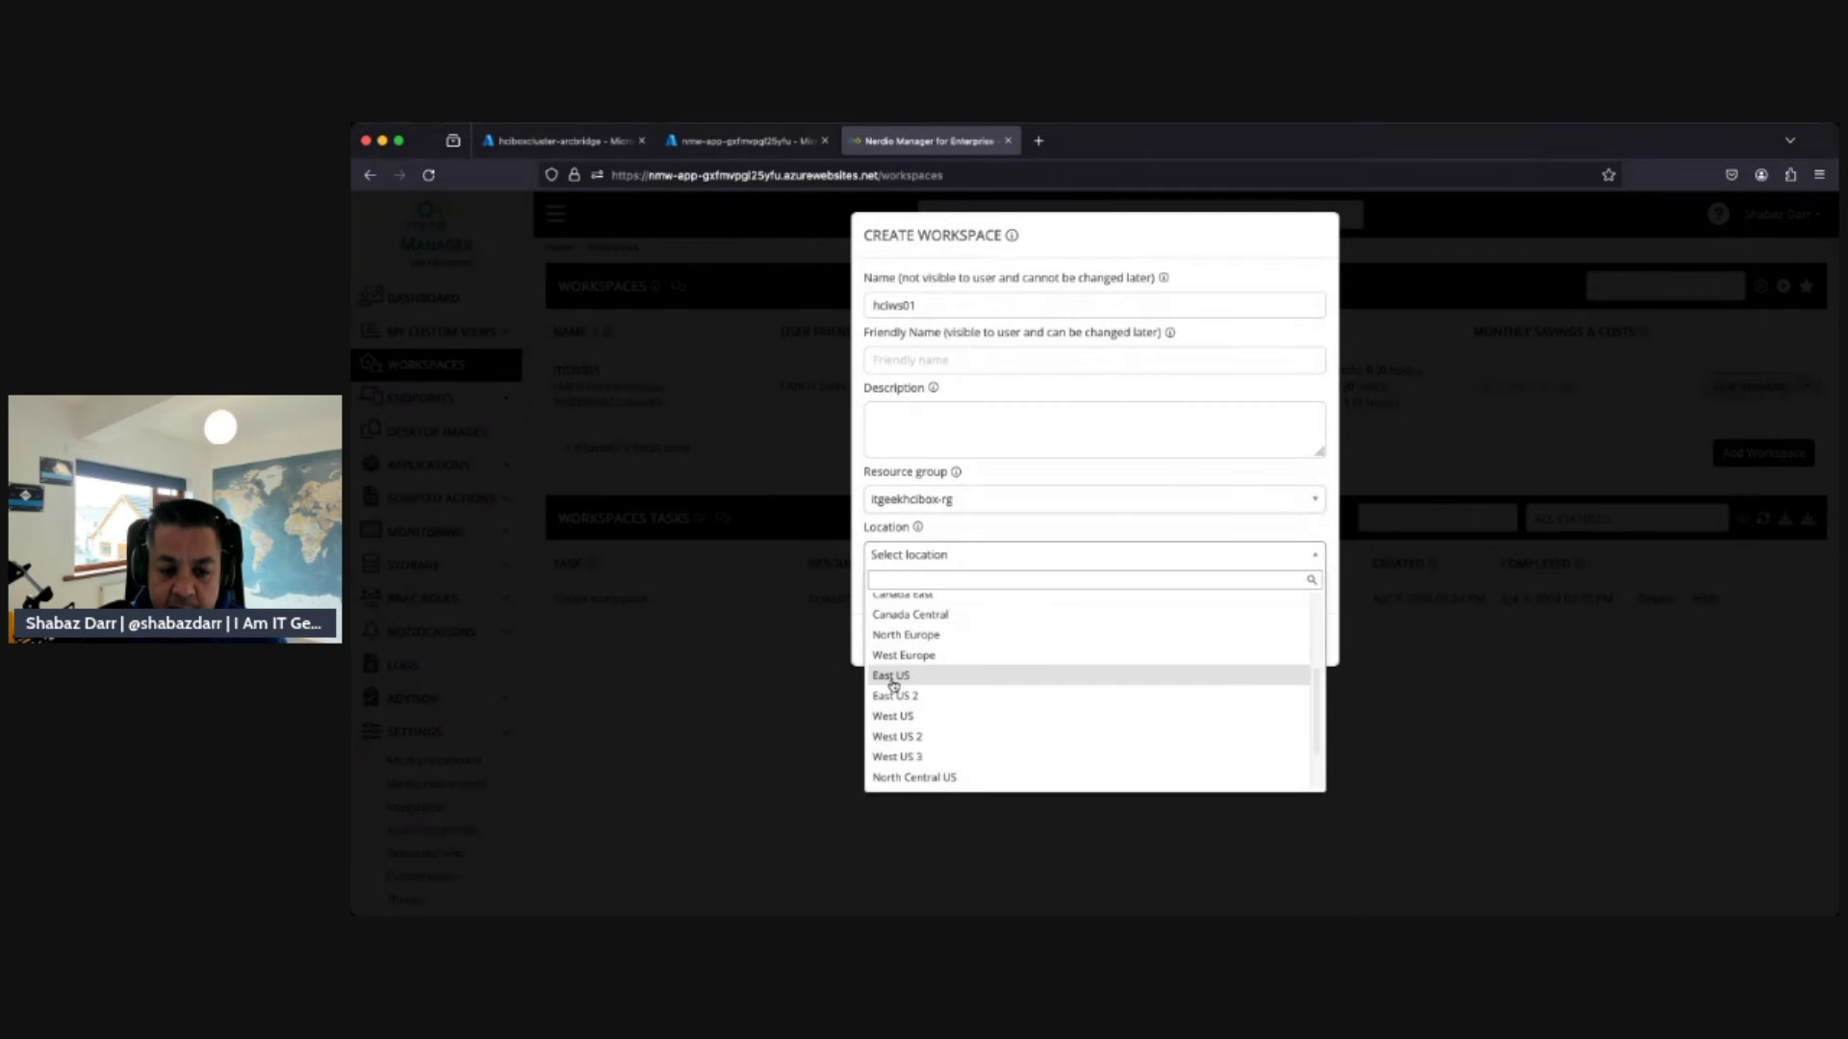
left_click(892, 678)
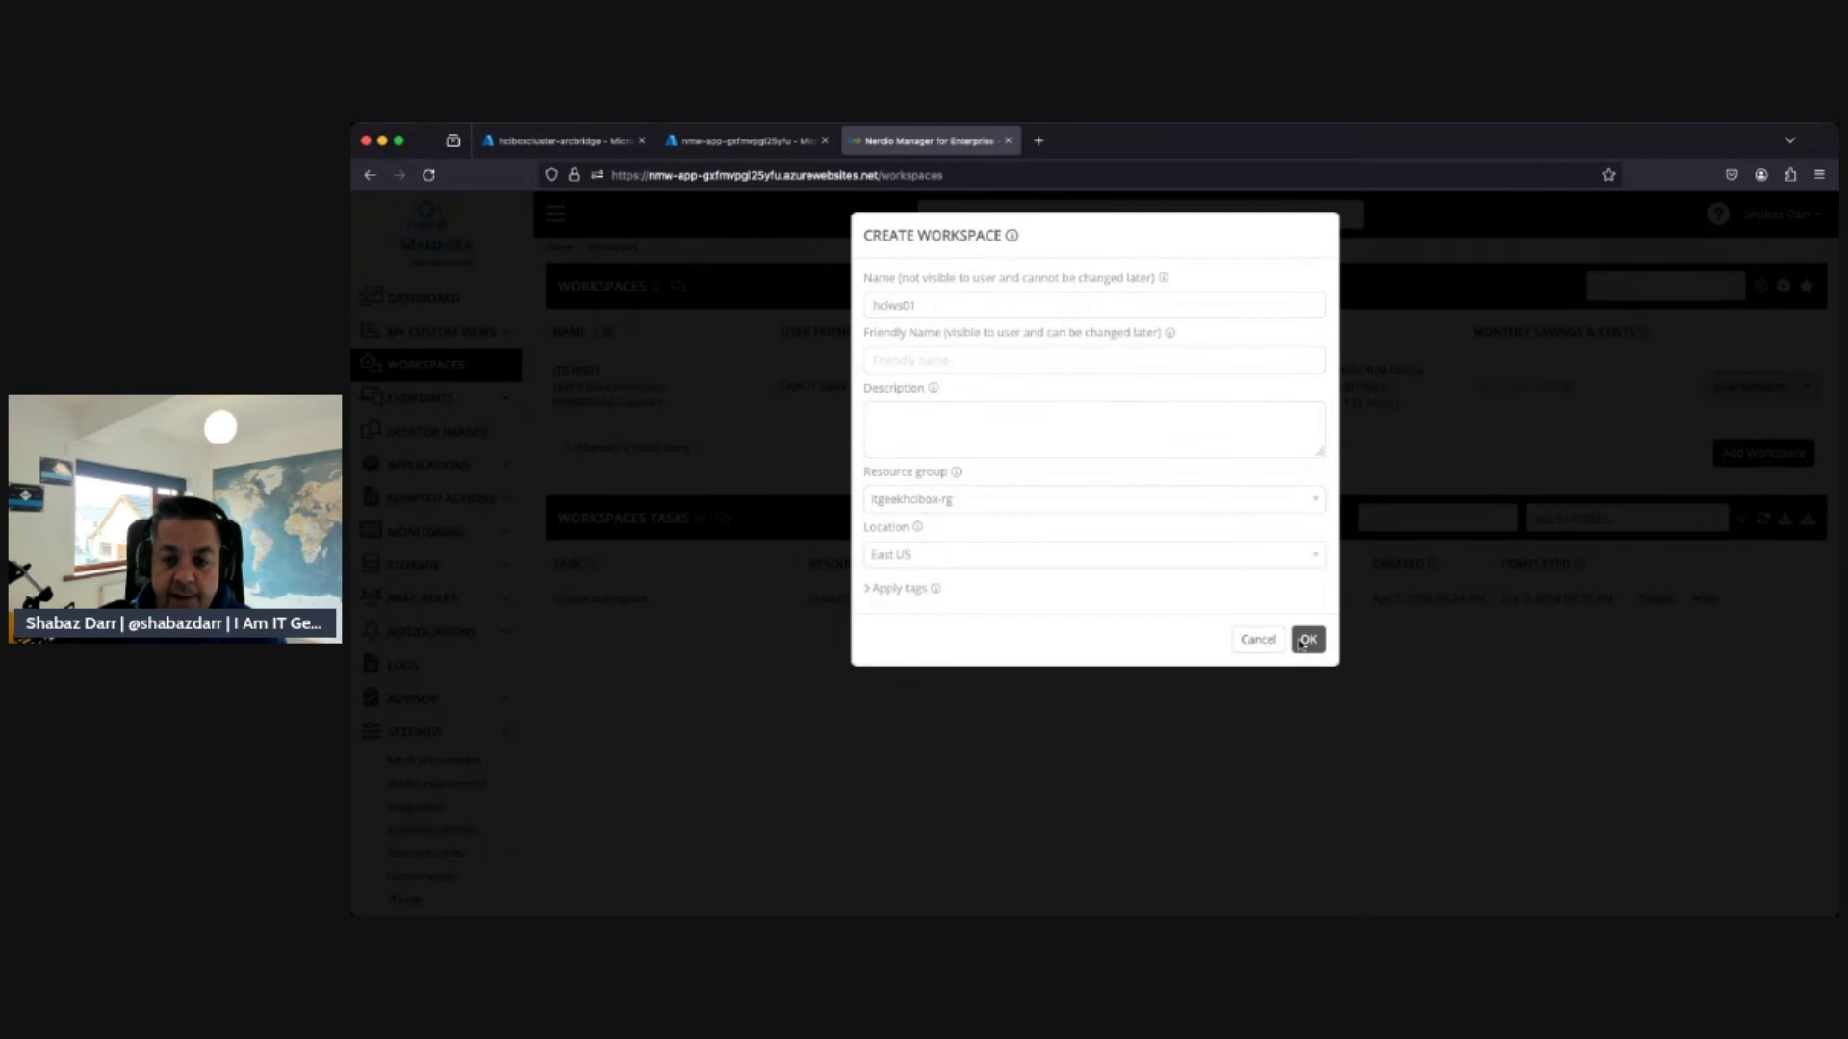
left_click(1305, 641)
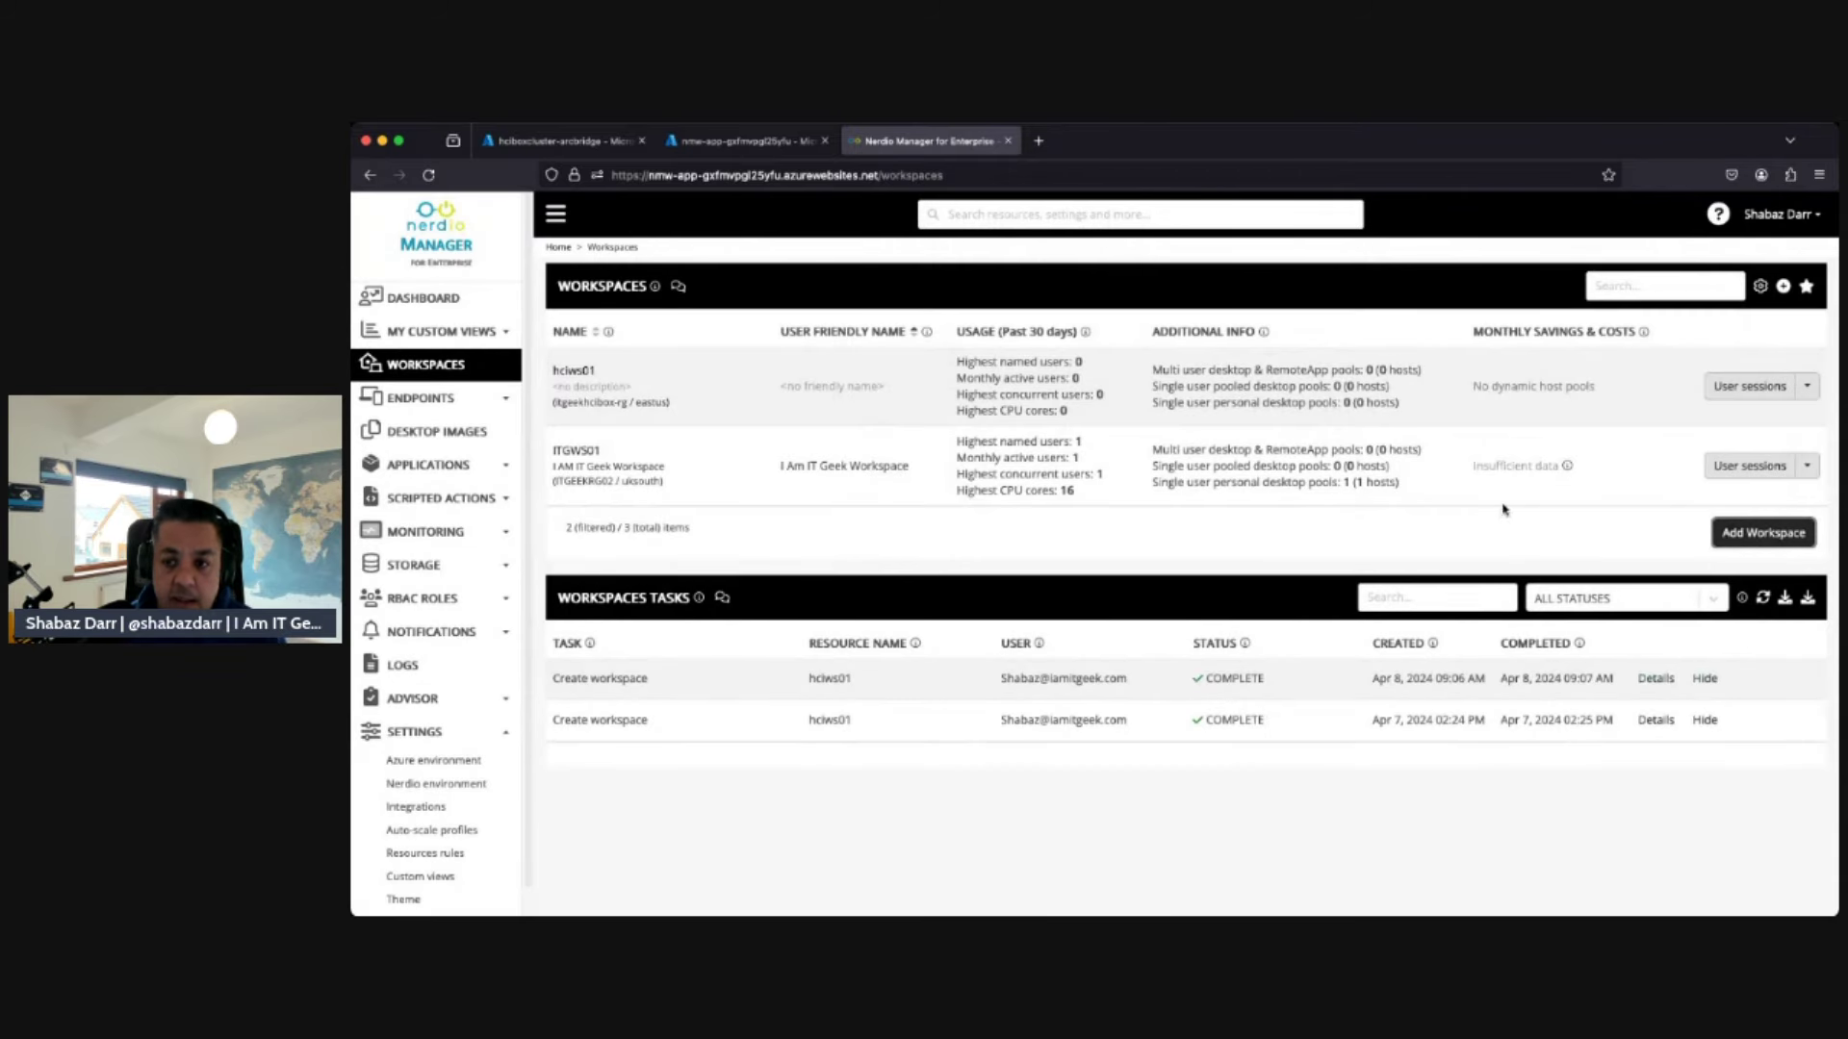
- Start a new HCI host pool under hciws01's hybrid host pools, named ashci-avd-hp01
left_click(1808, 390)
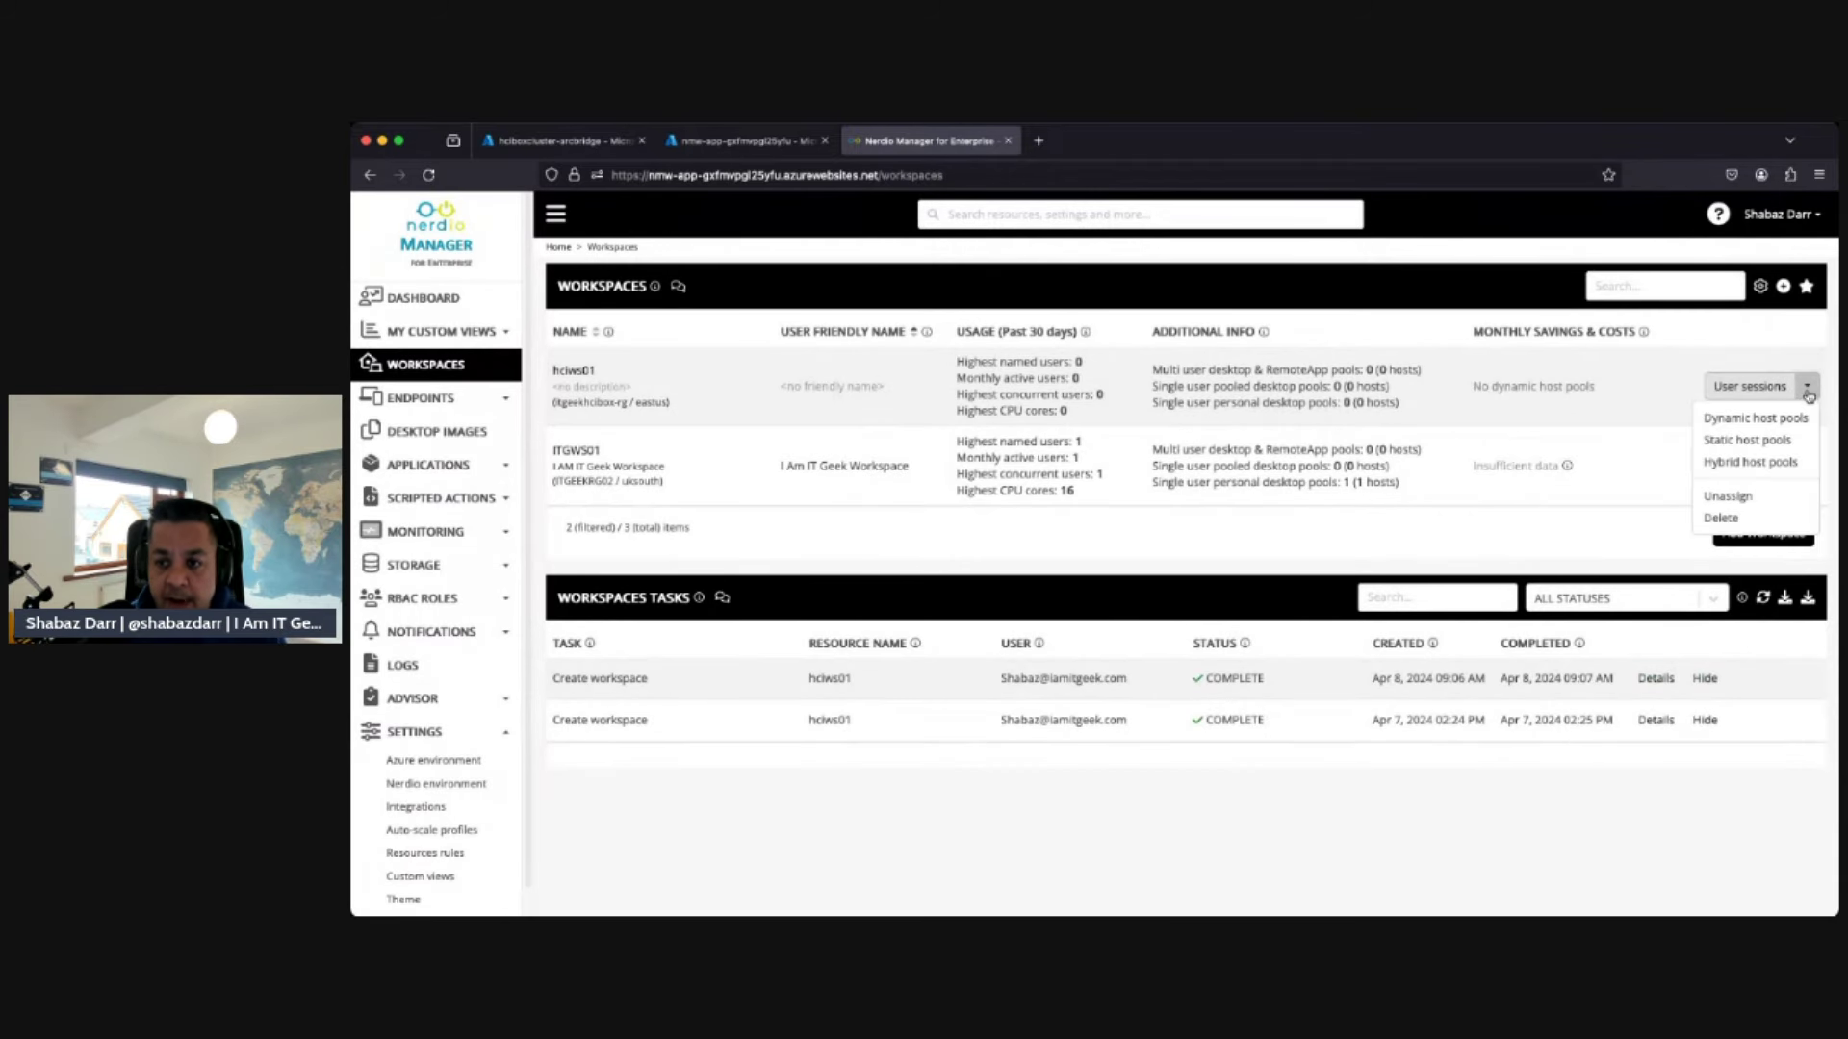
left_click(1722, 465)
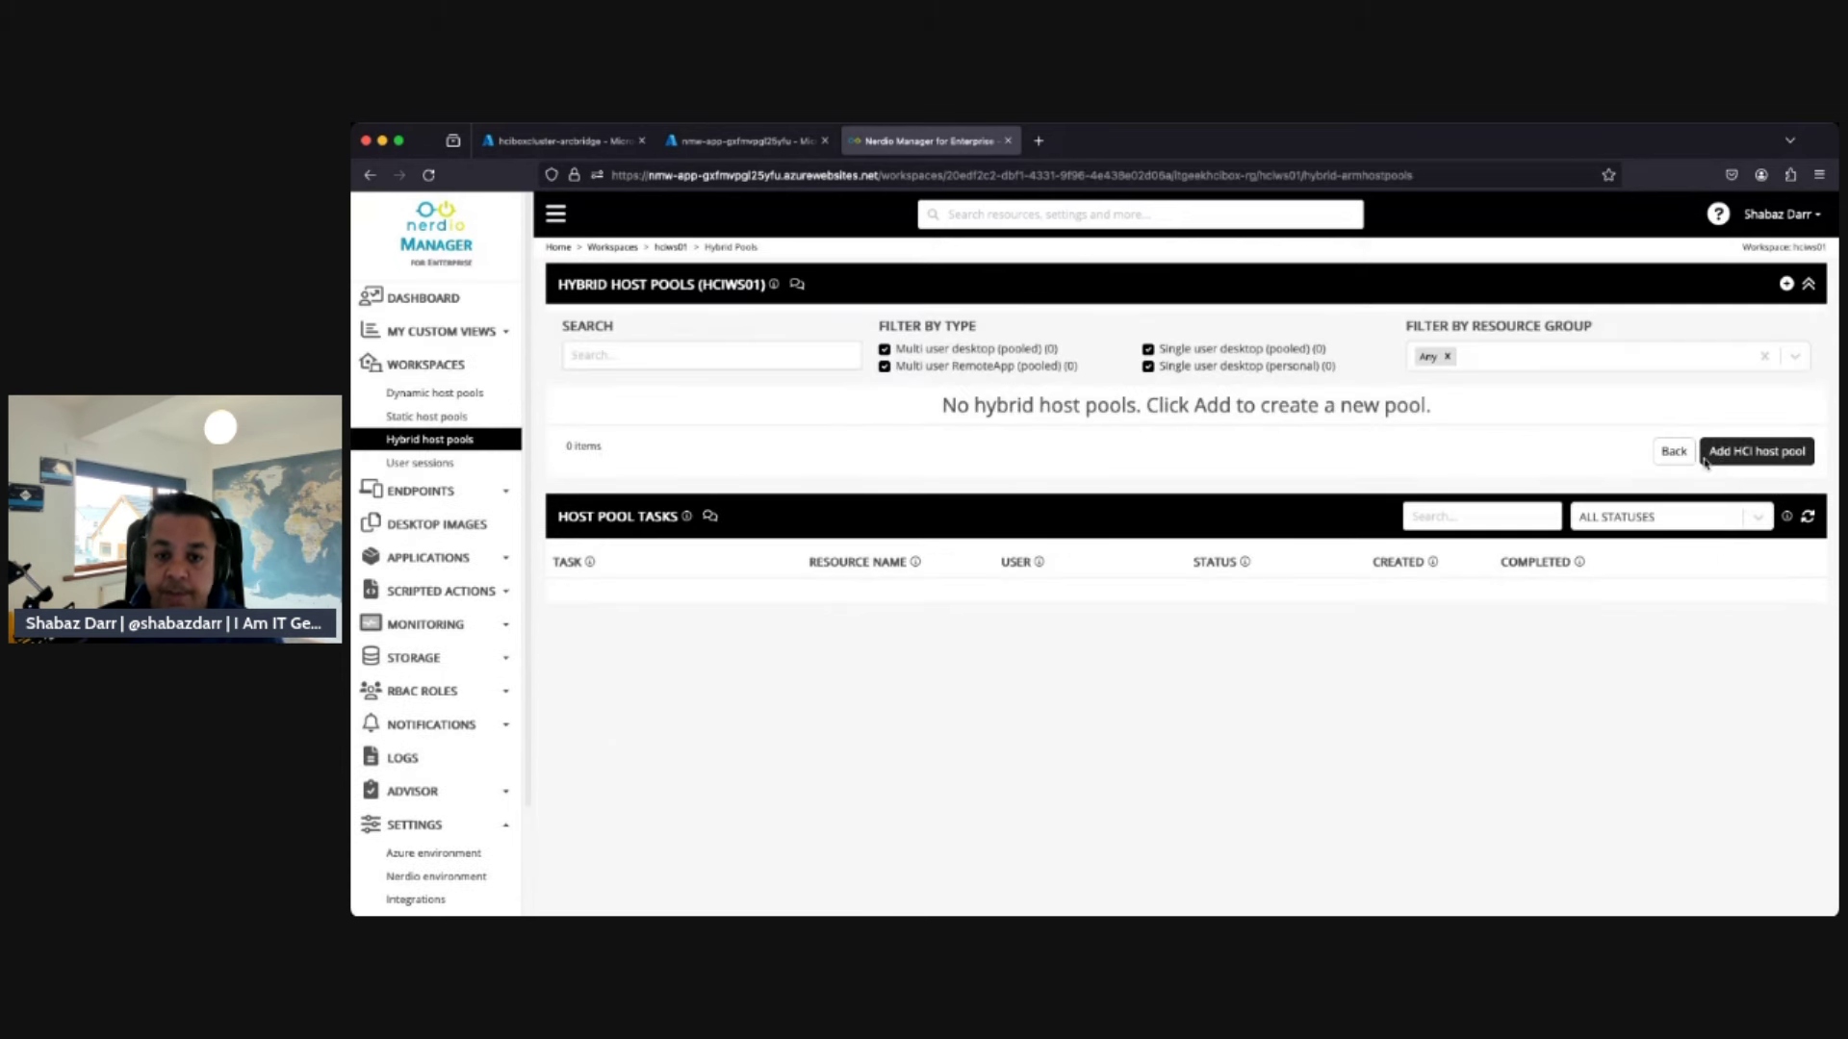
left_click(1738, 455)
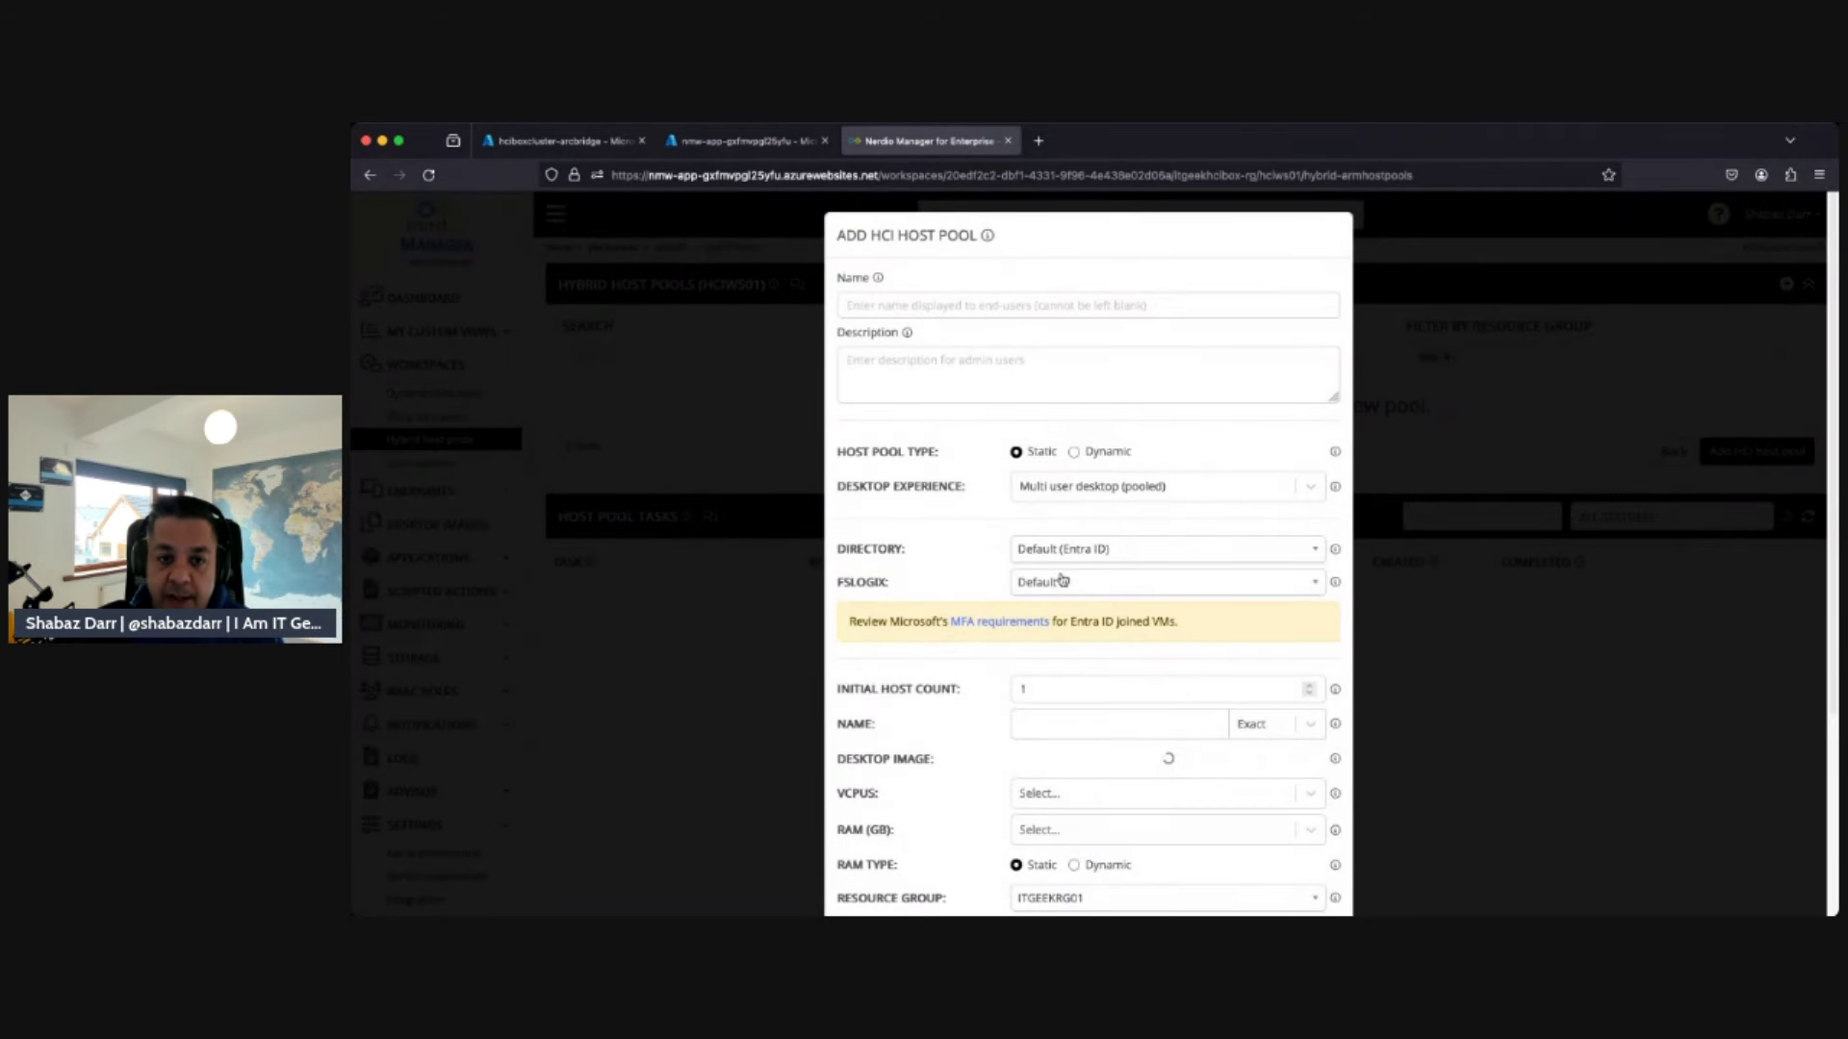
left_click(912, 306)
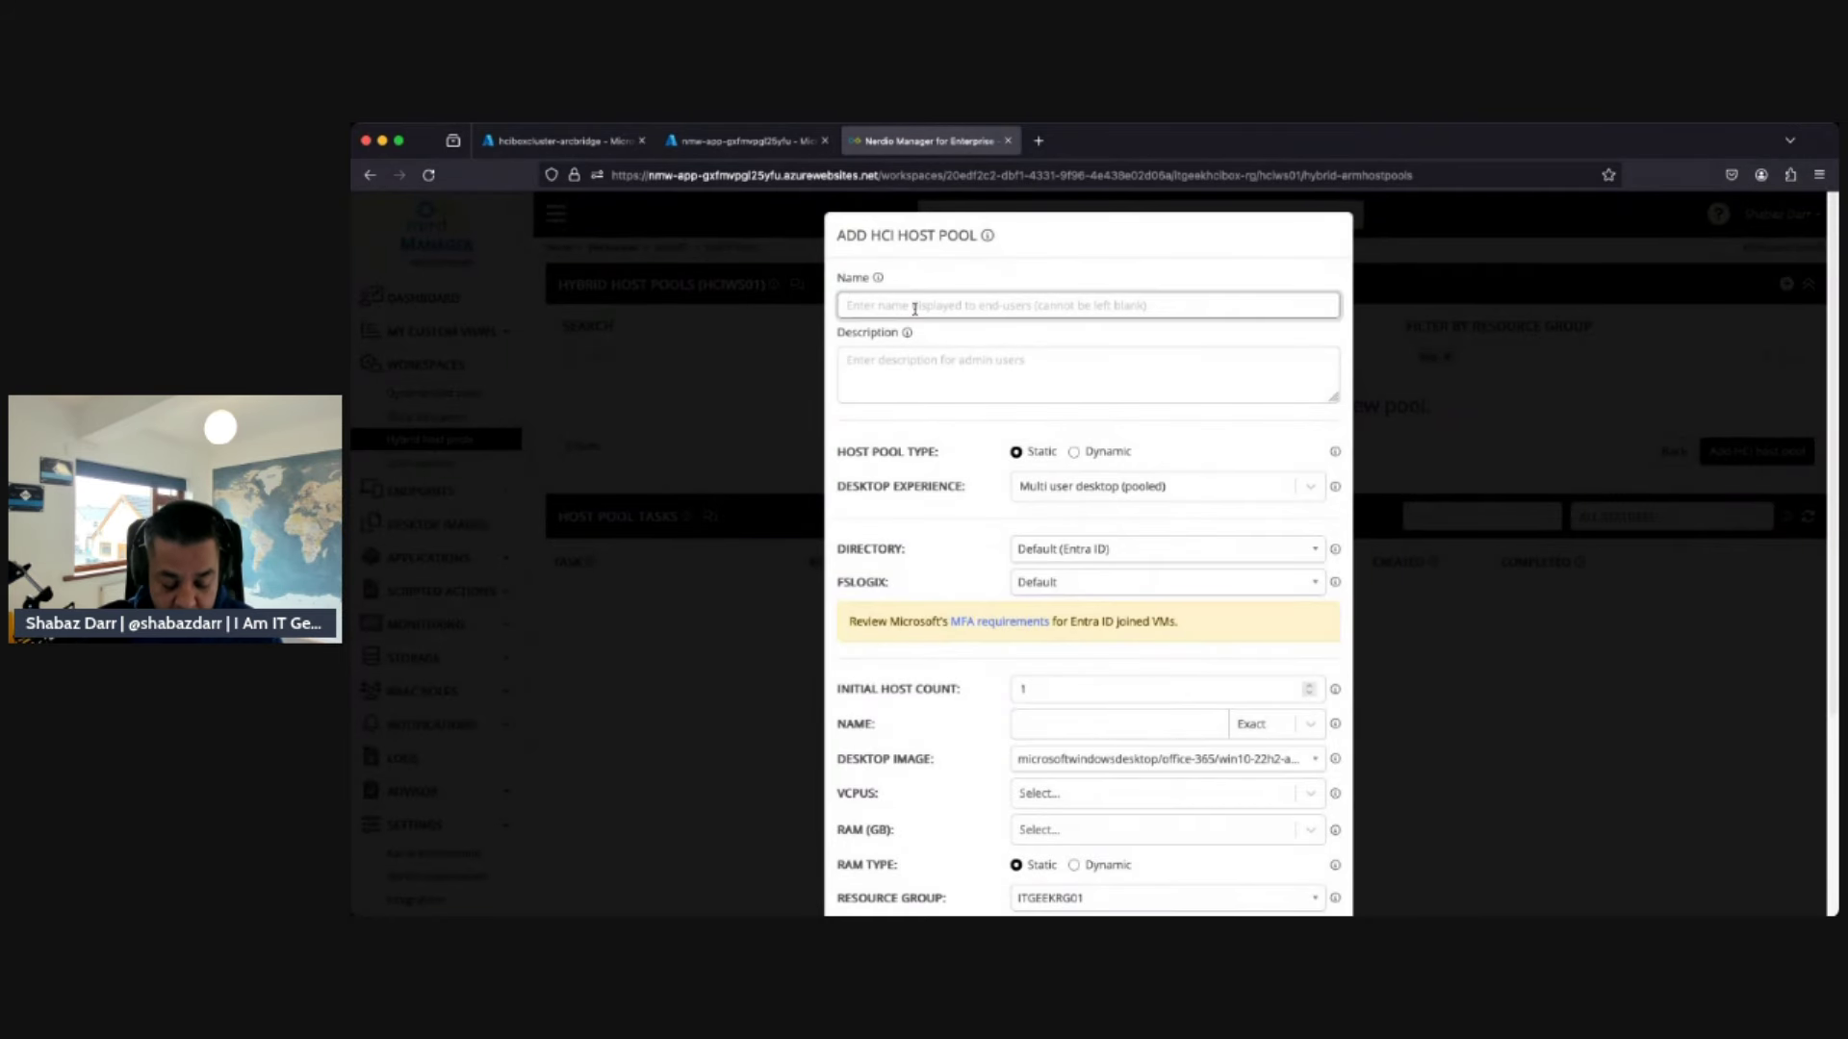
type("ashci-avd-hp01")
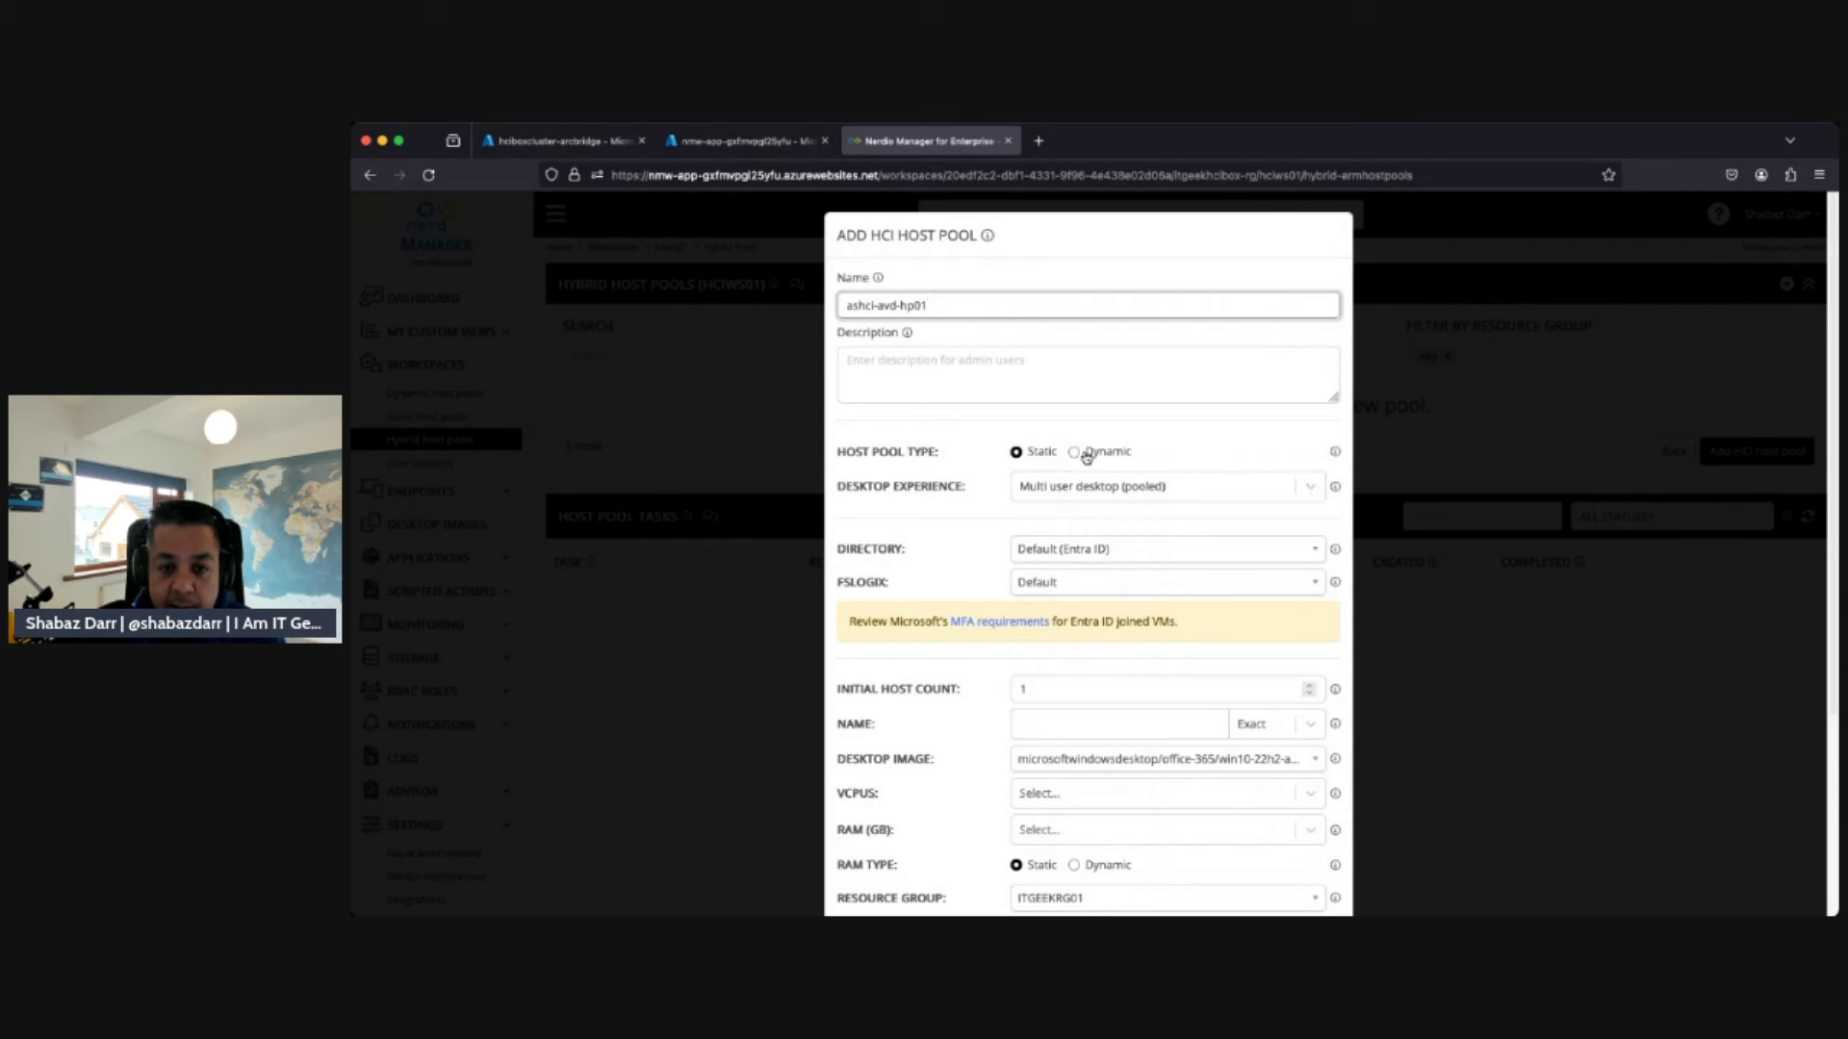
- Keep Multi user desktop (pooled), choose Jump Start Domain as directory, and turn FSLogix off
left_click(1194, 491)
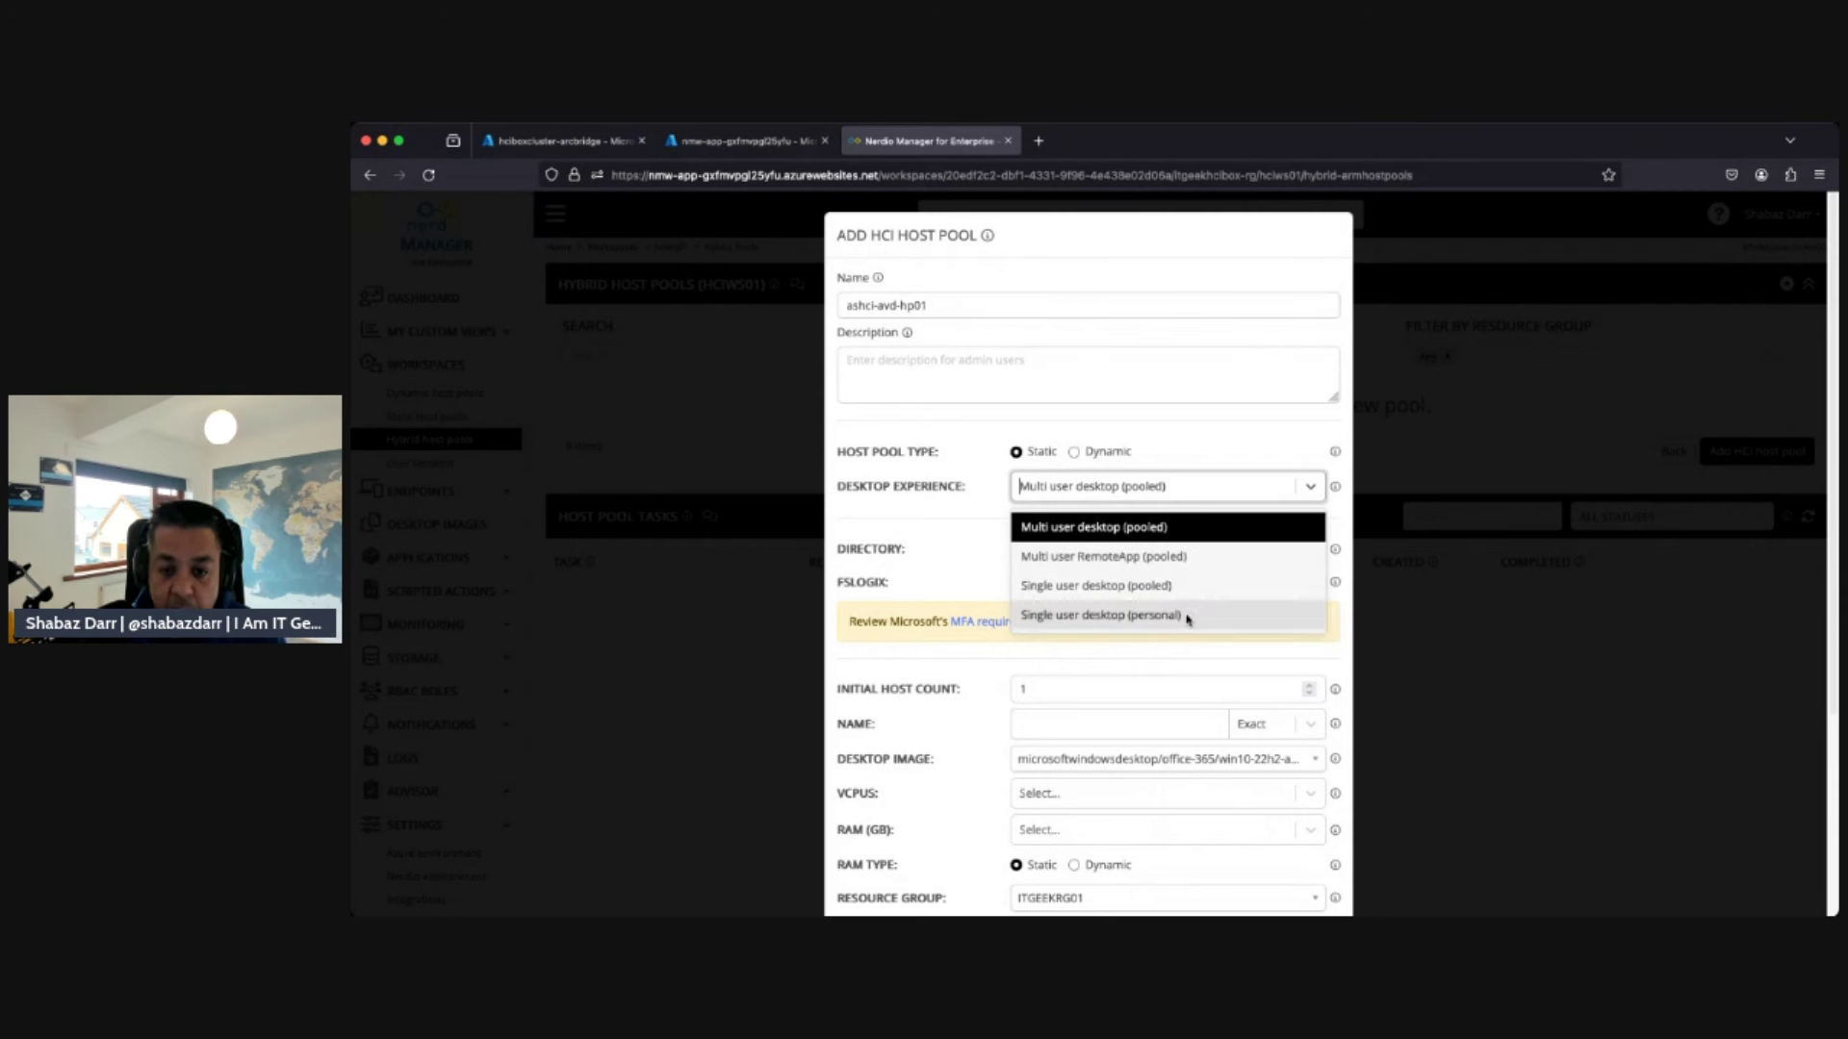
left_click(1190, 451)
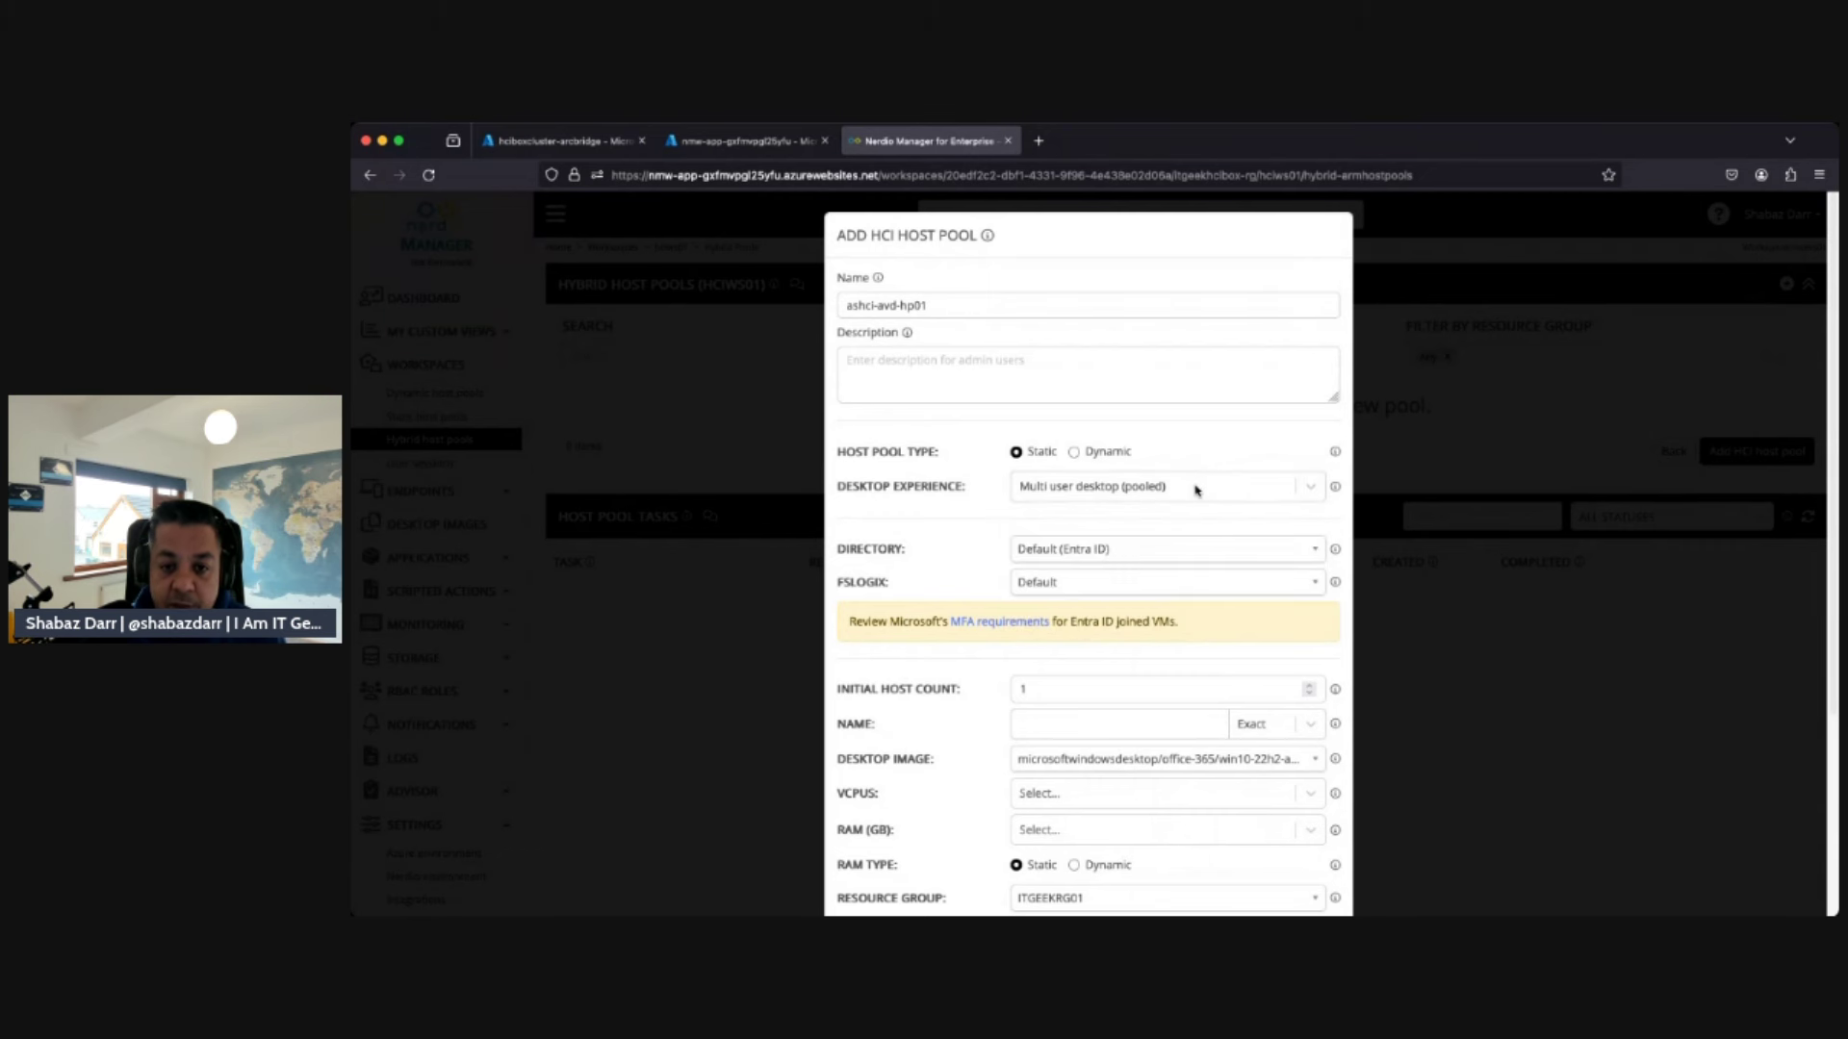
left_click(1214, 550)
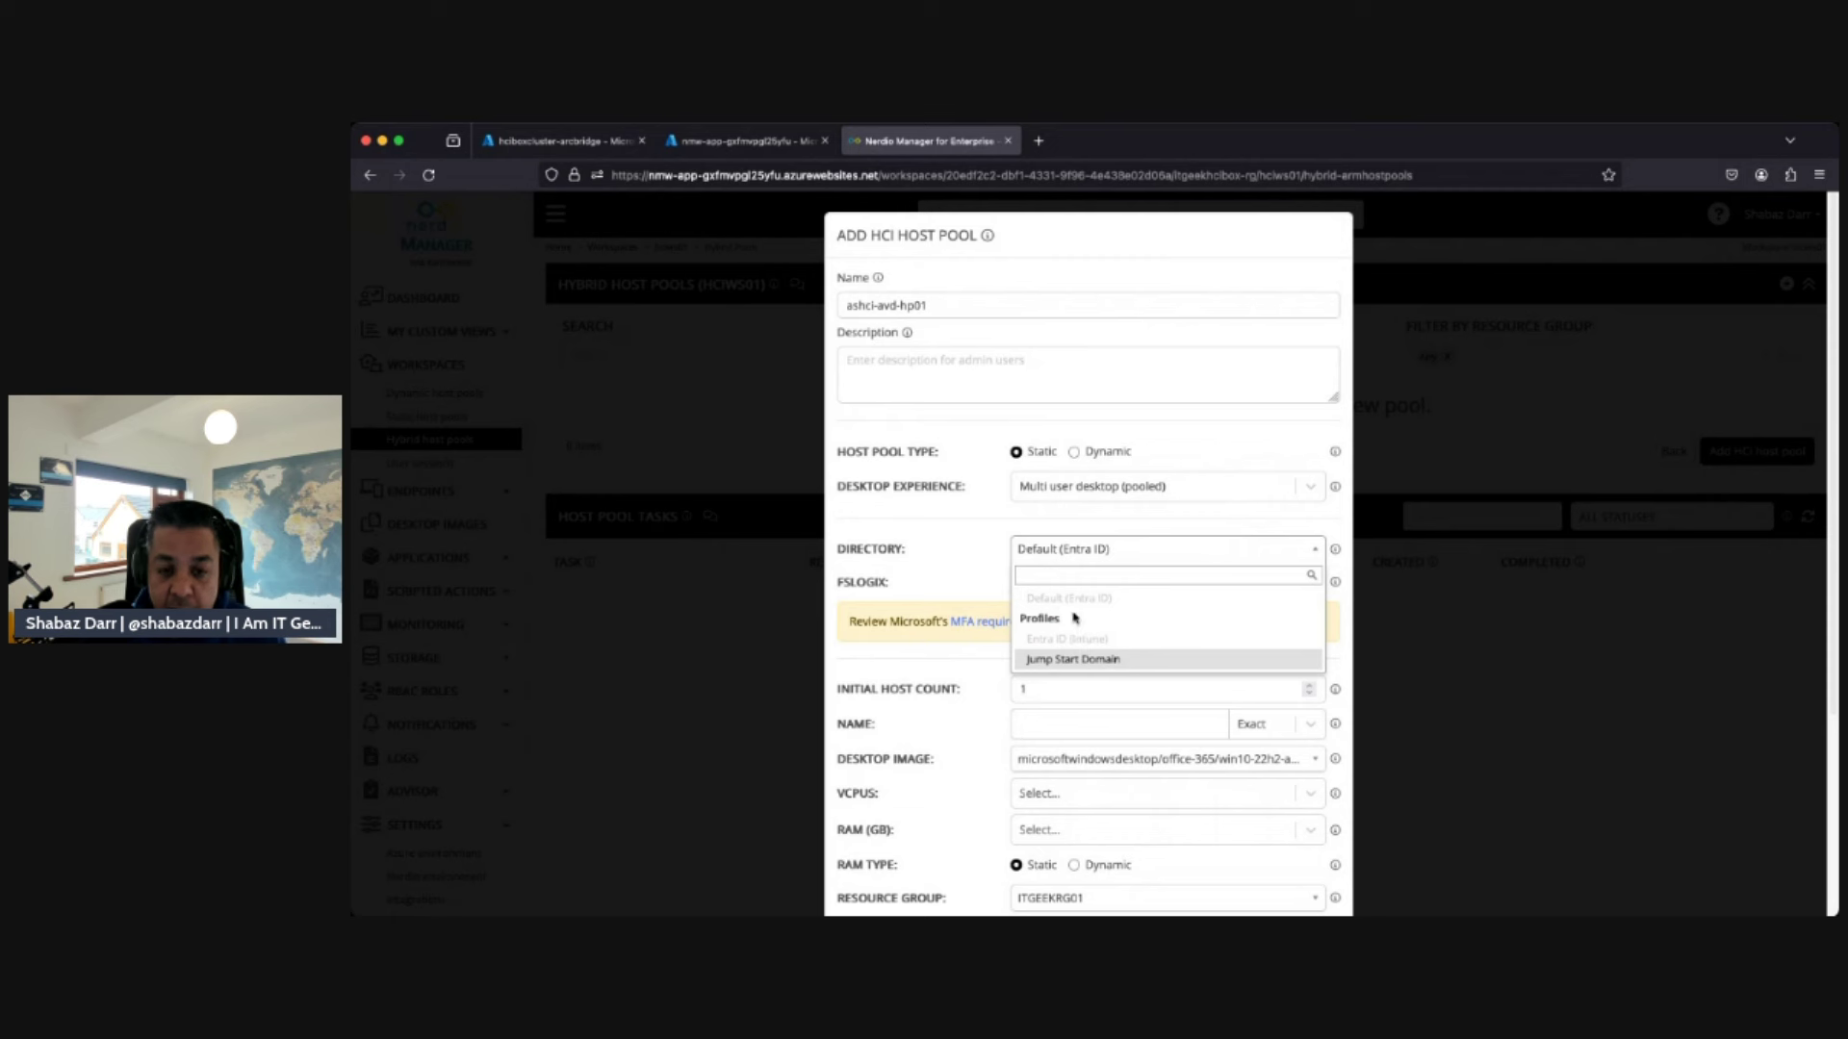
left_click(1092, 666)
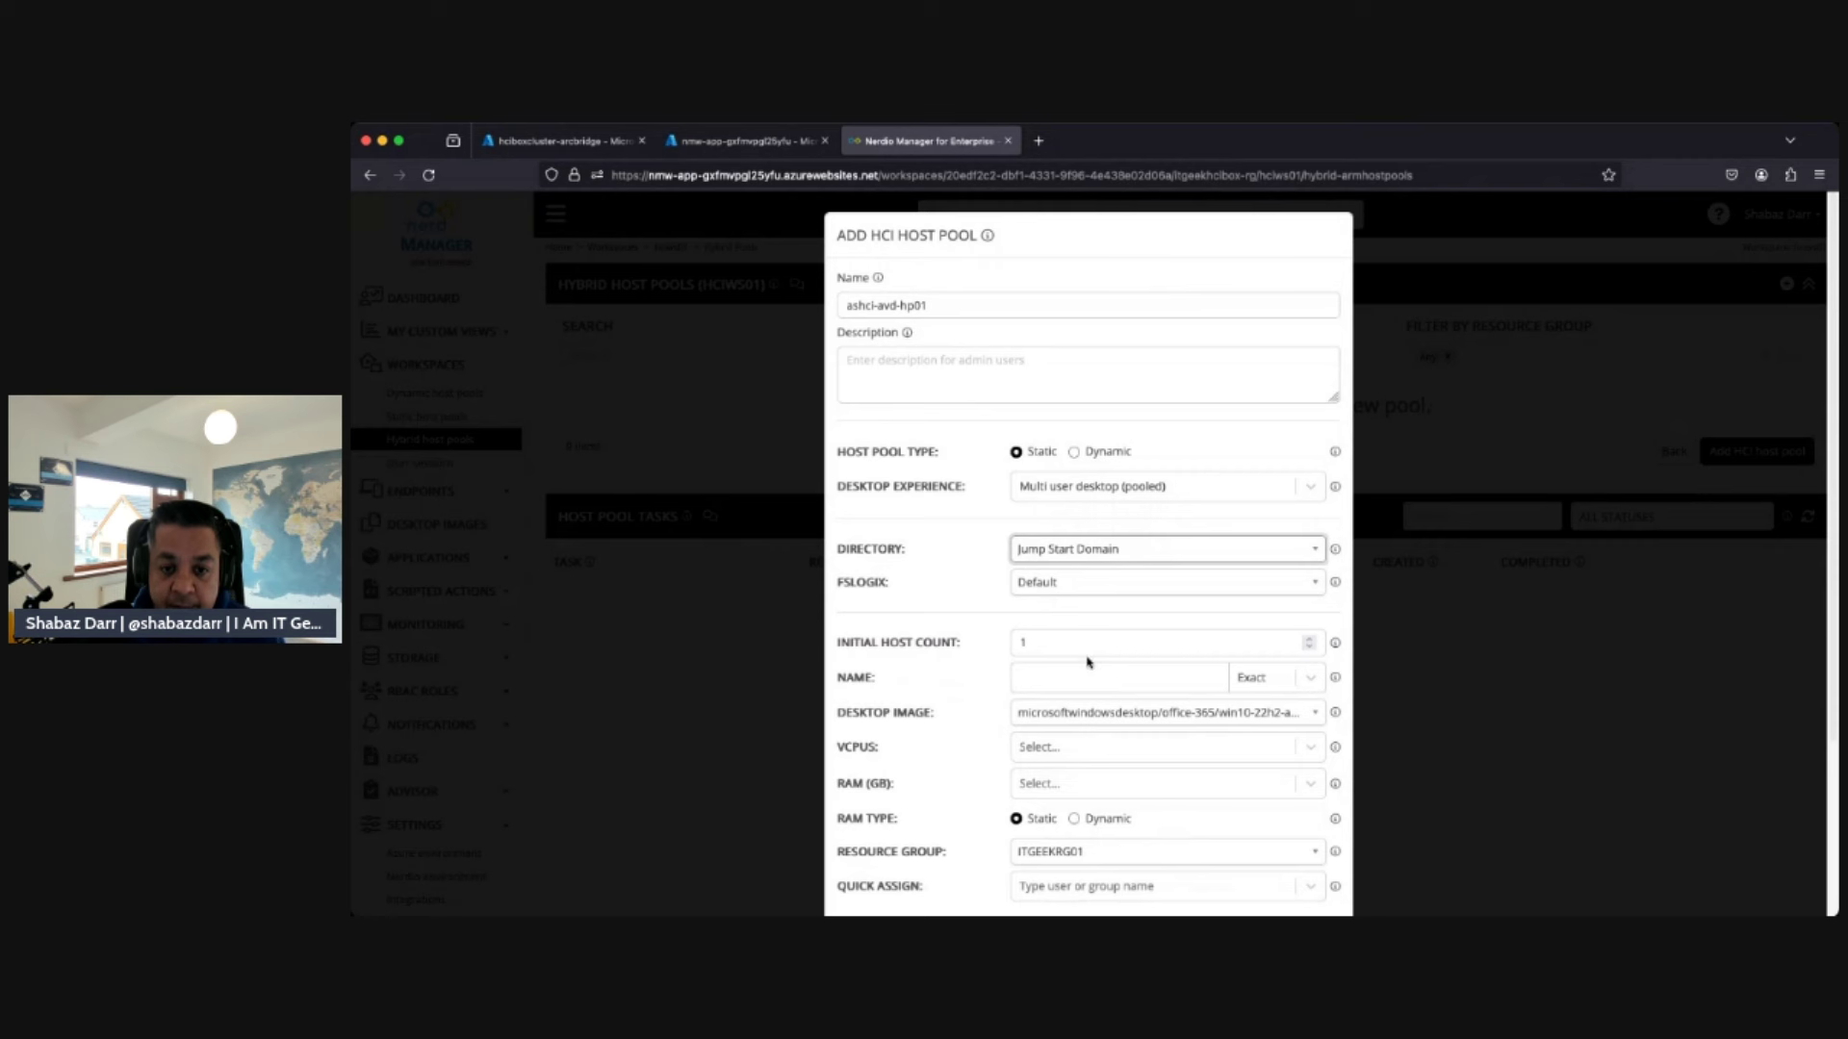
left_click(1057, 590)
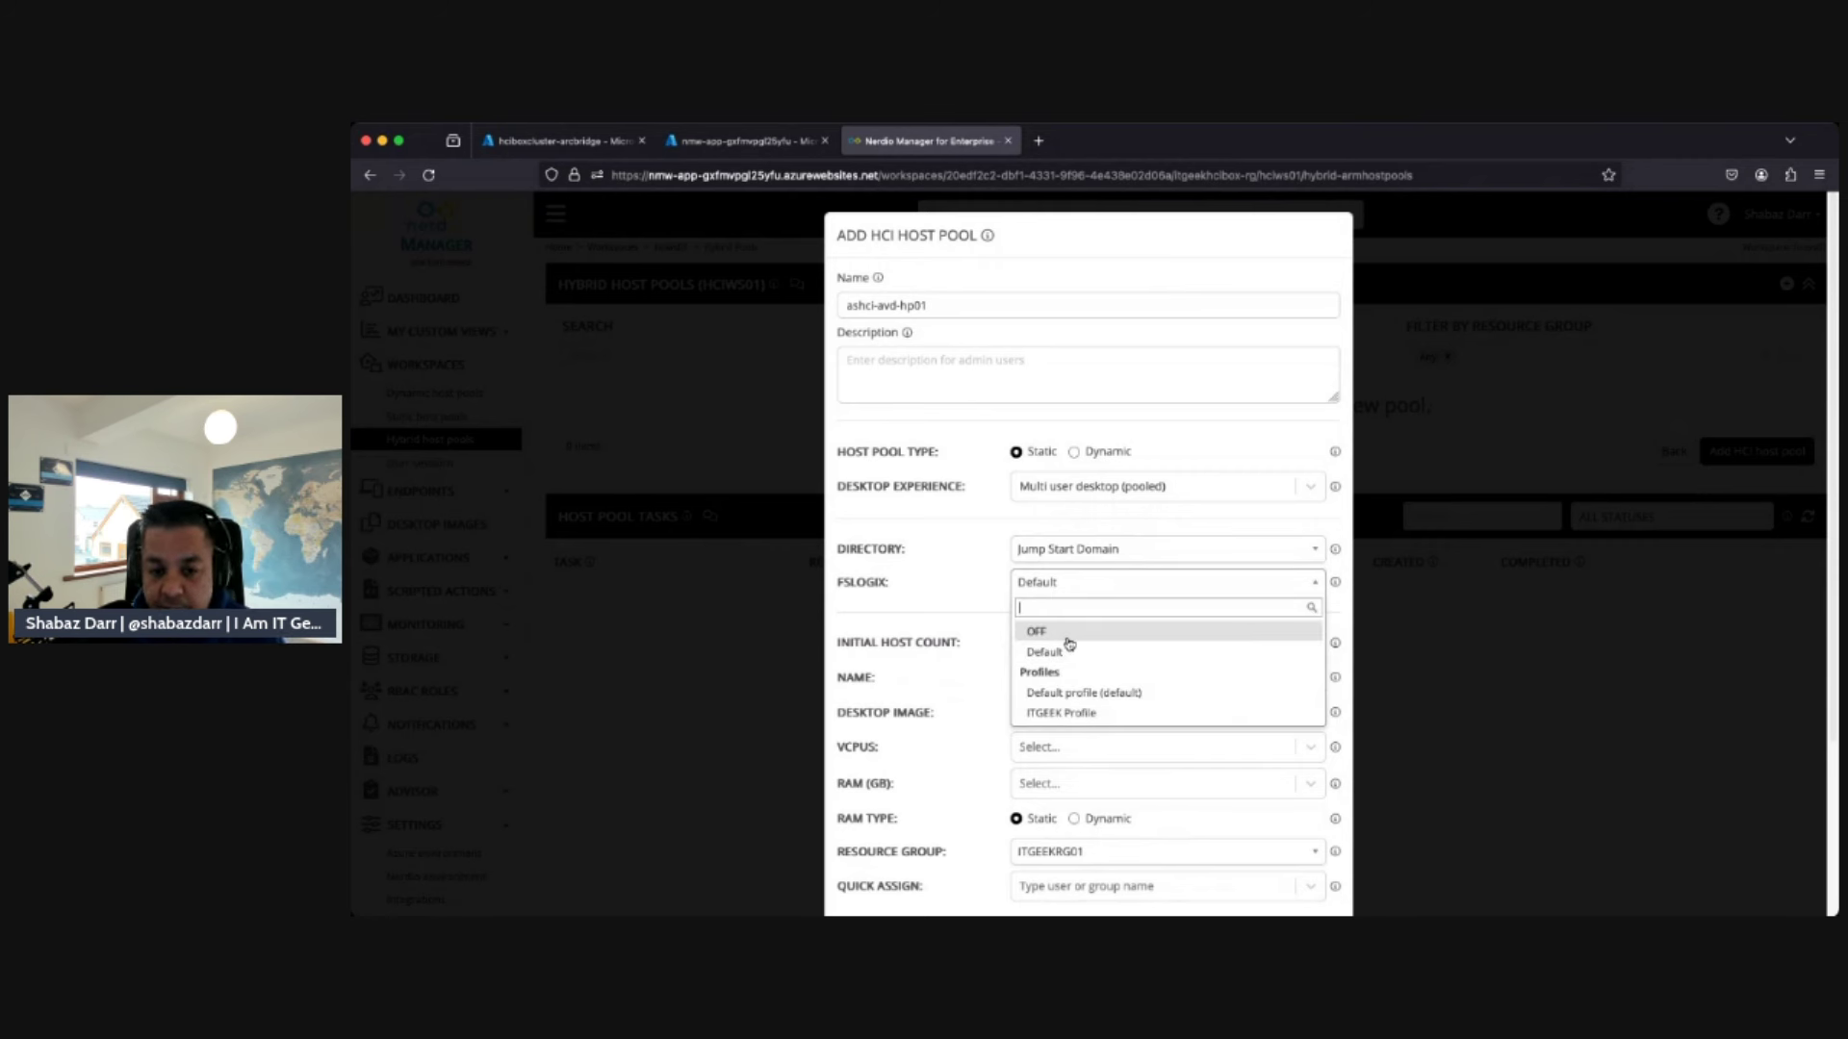
left_click(1066, 637)
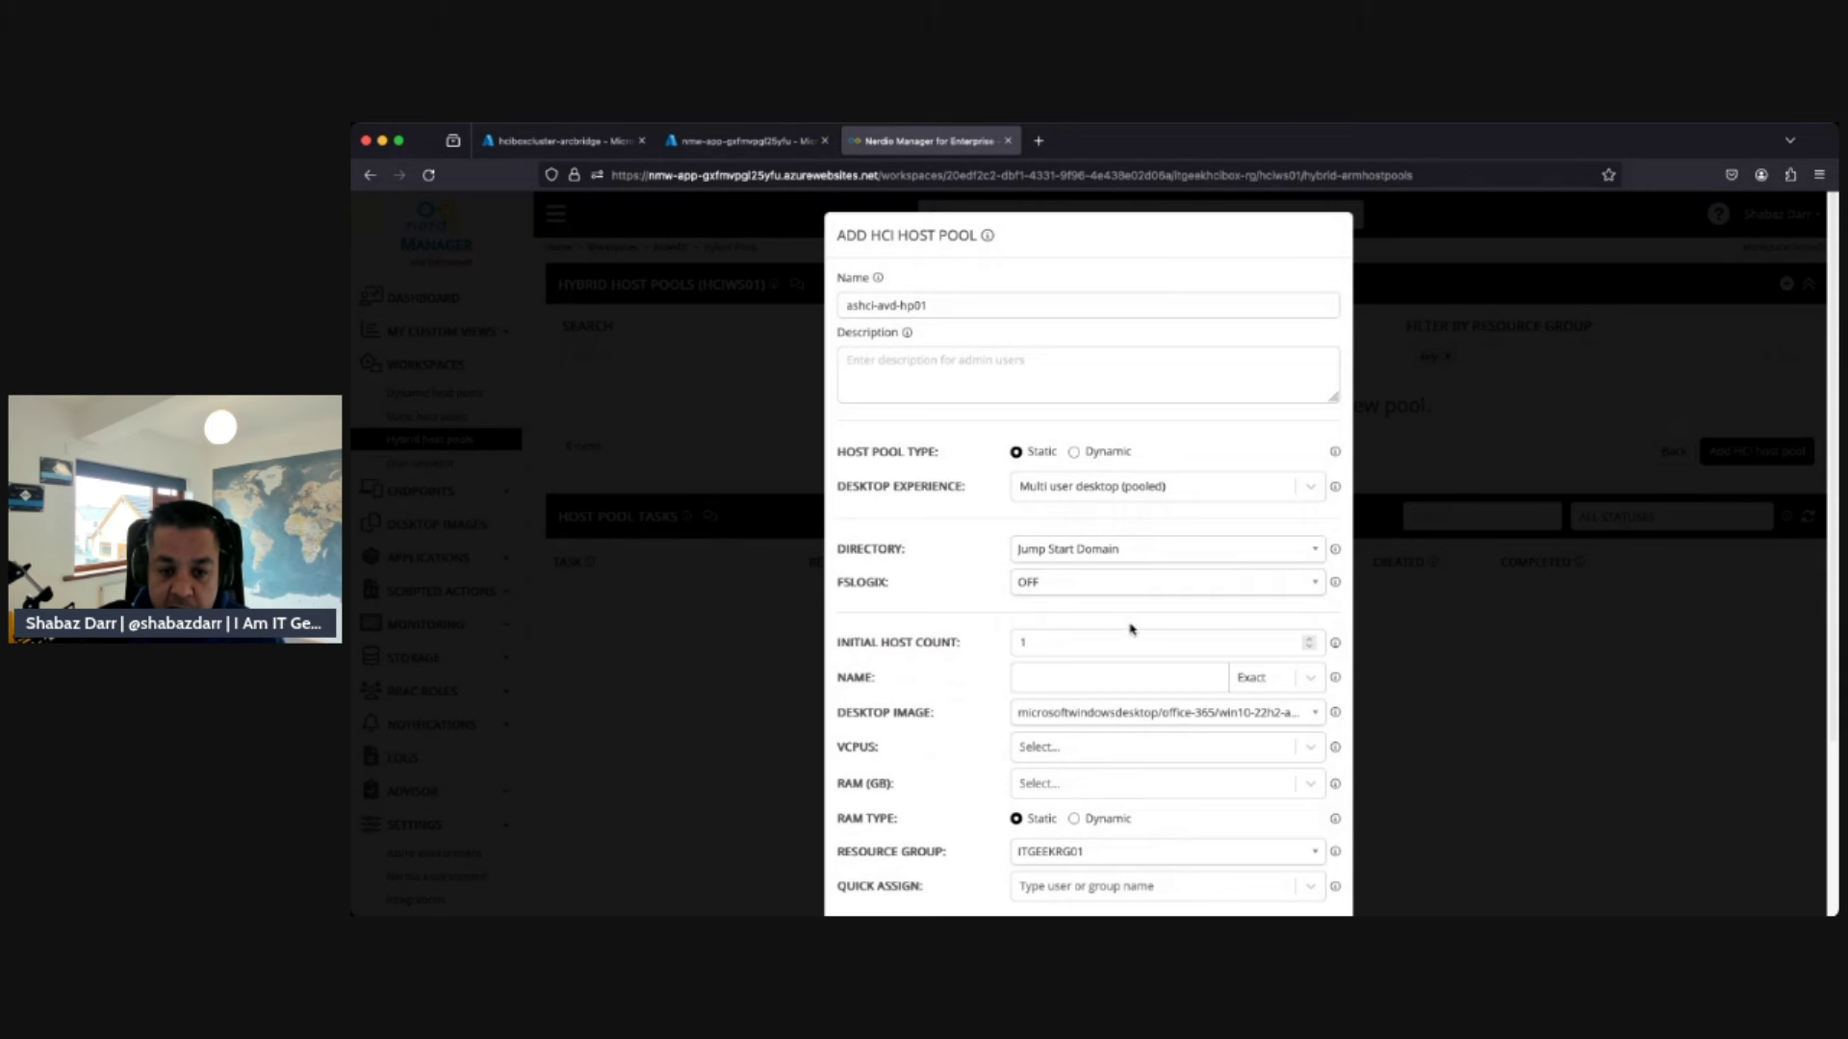
- Switch VM naming to Prefix mode and drop the trailing hyphen from the ashci-avd prefix
scroll(1131, 629, "down", 1)
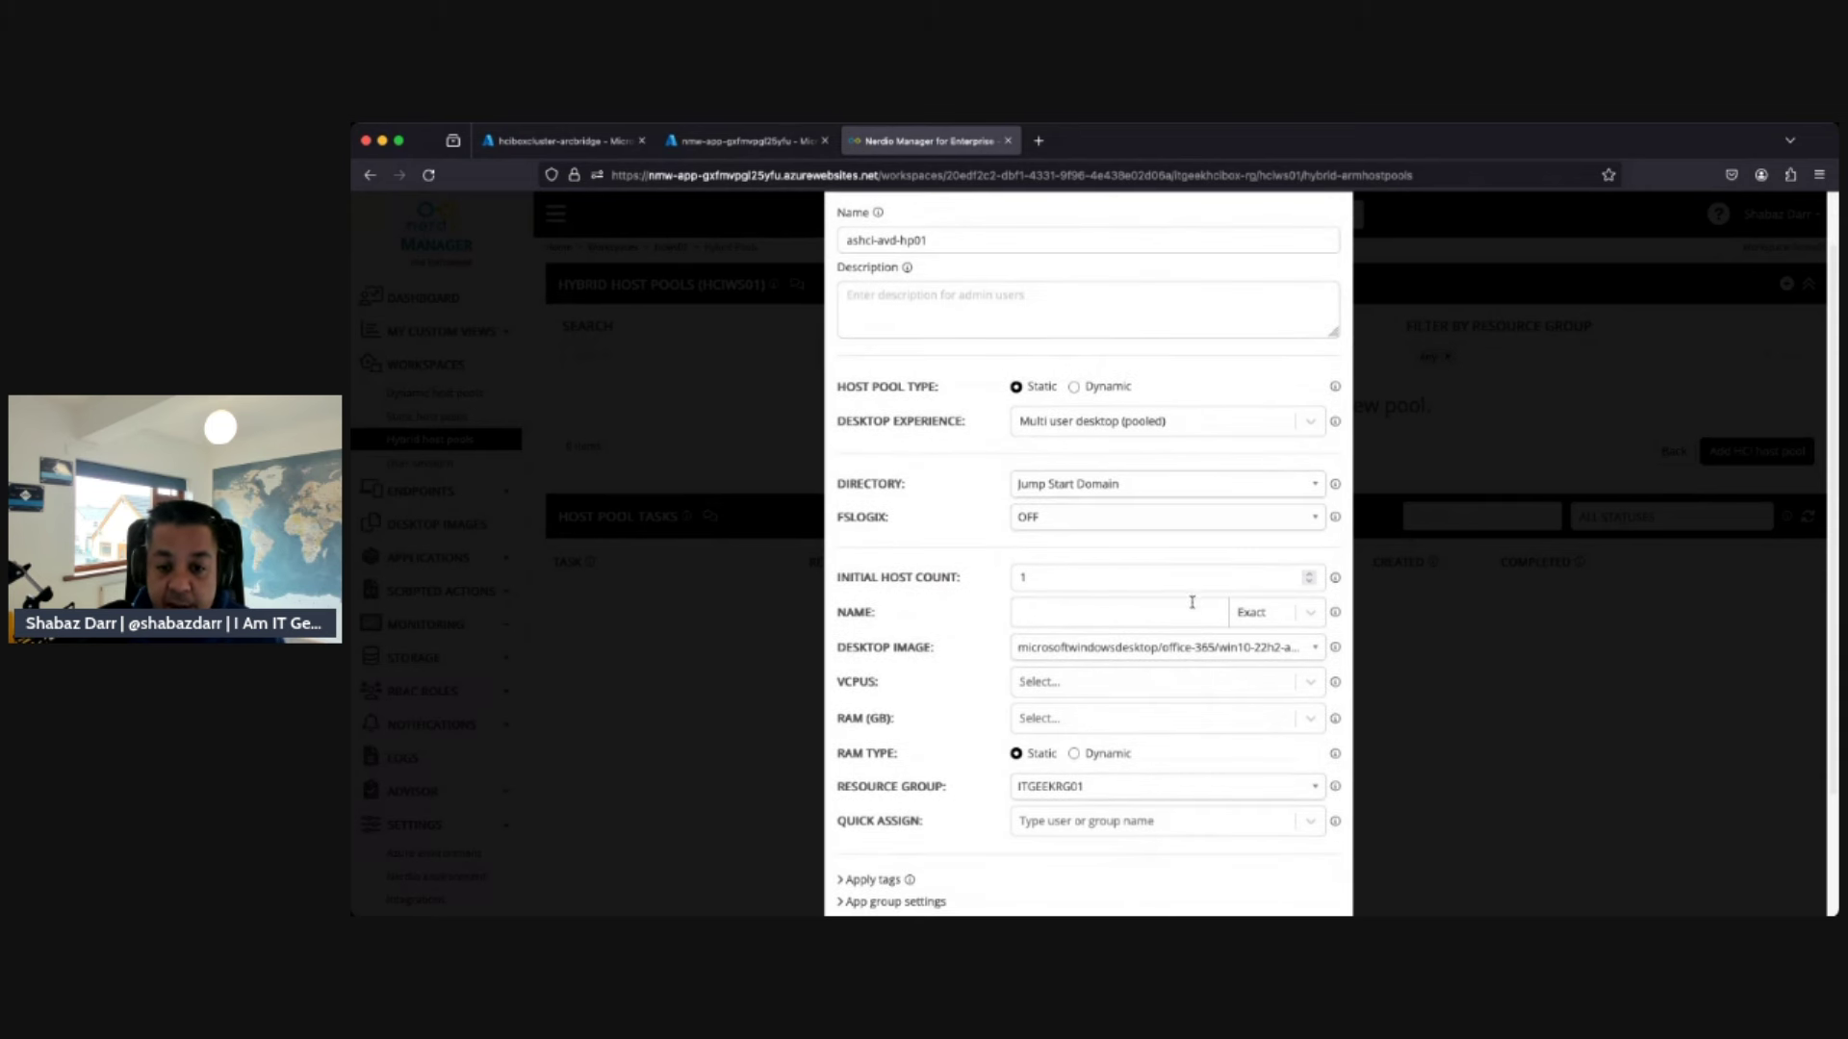
left_click(1114, 611)
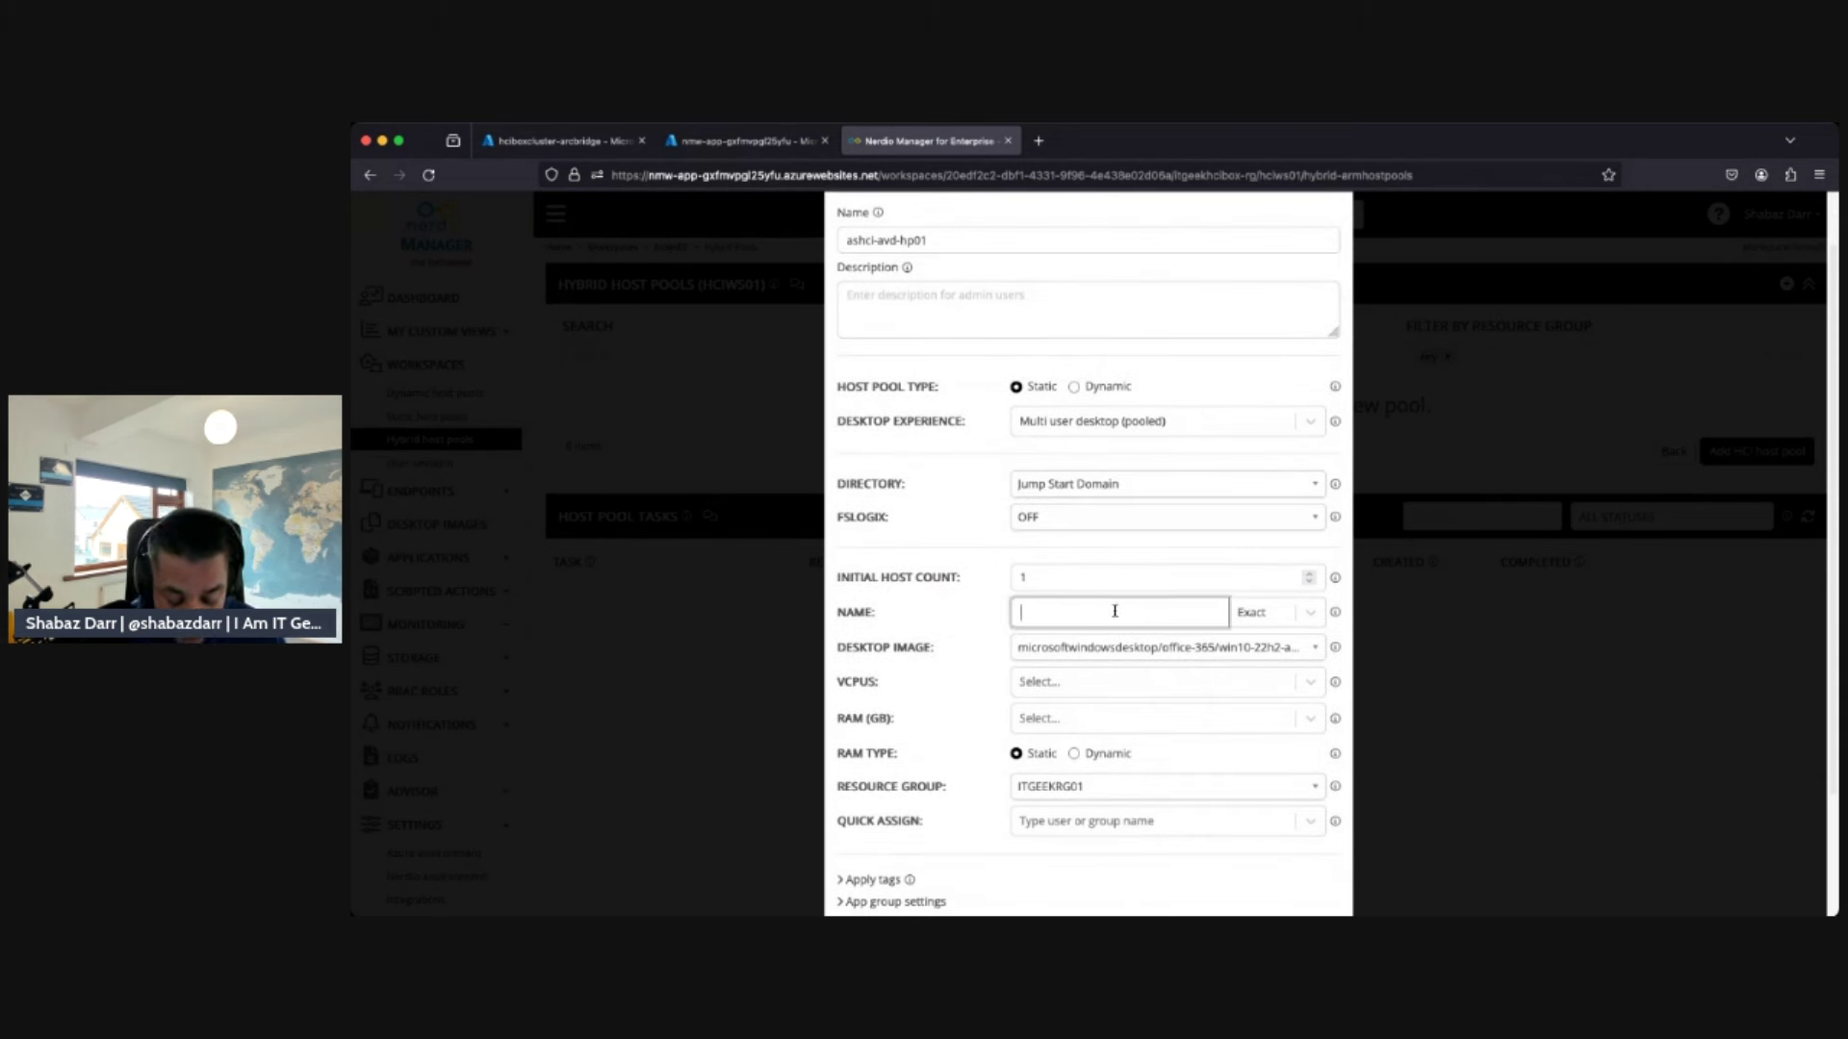
left_click(1310, 613)
left_click(1279, 677)
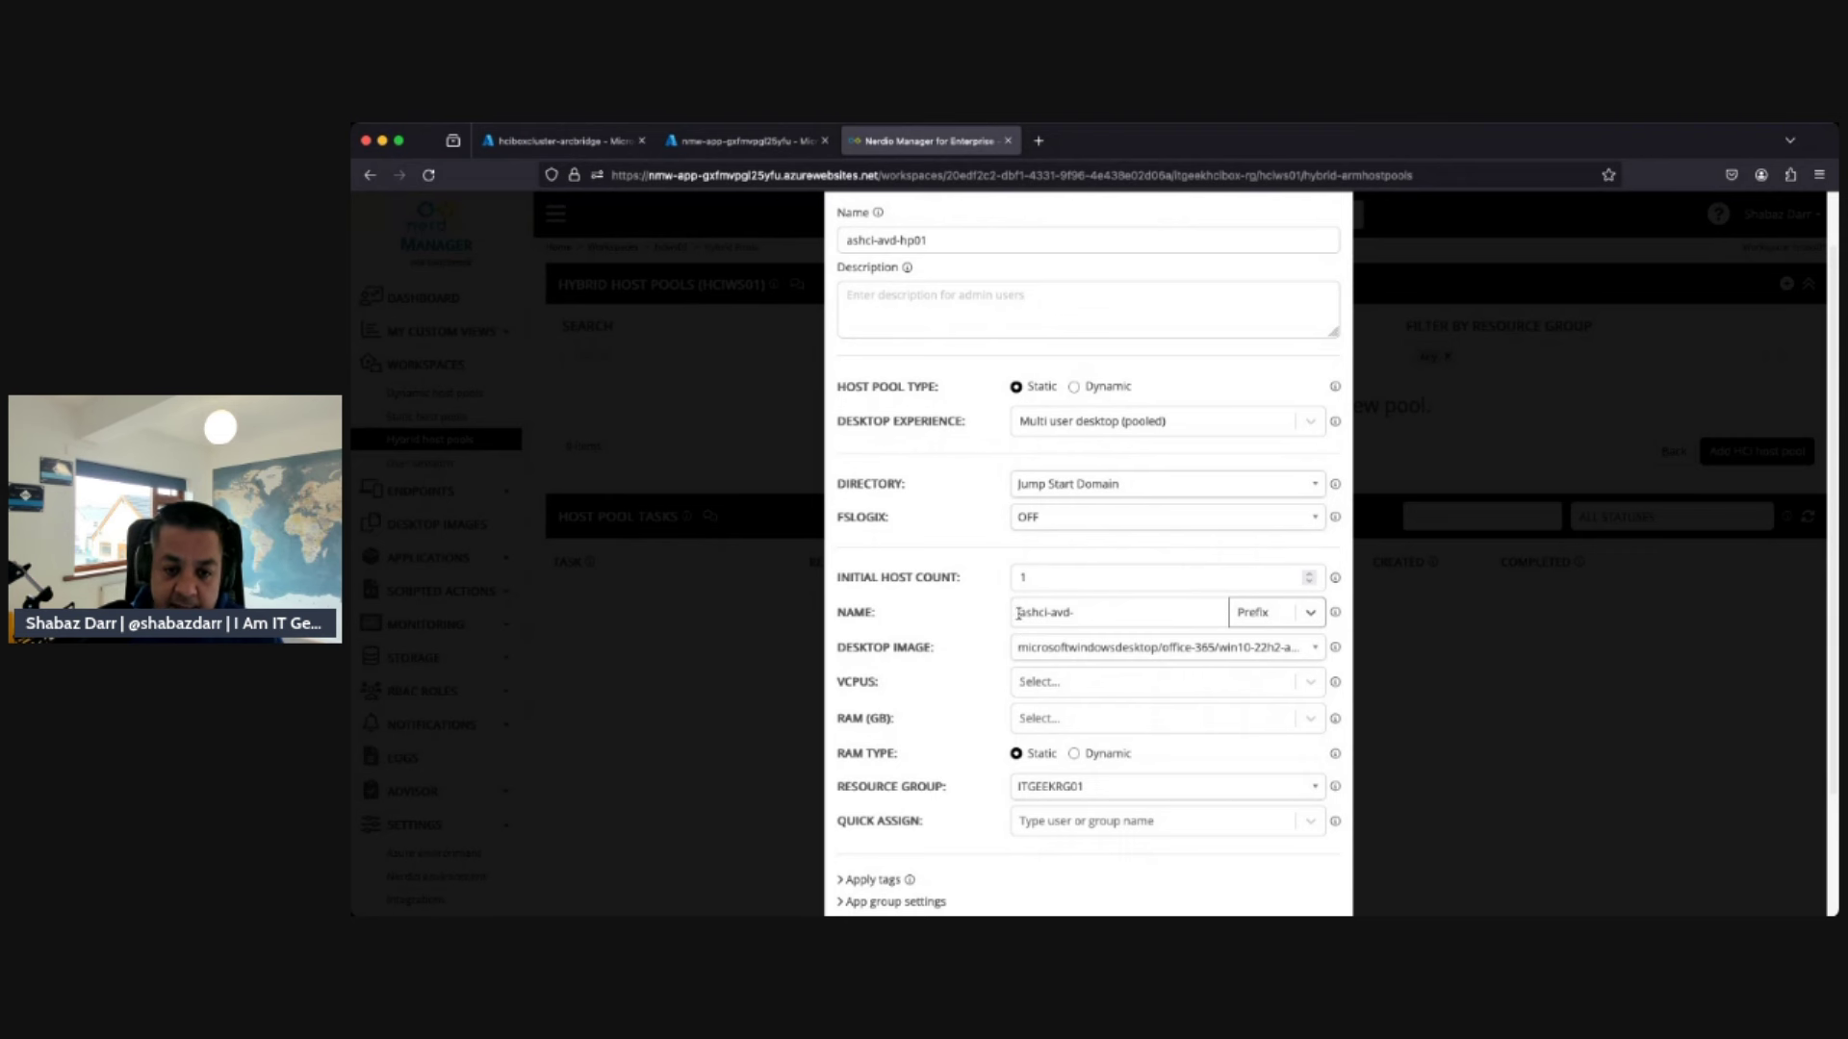
left_click(1084, 613)
key("BackSpace")
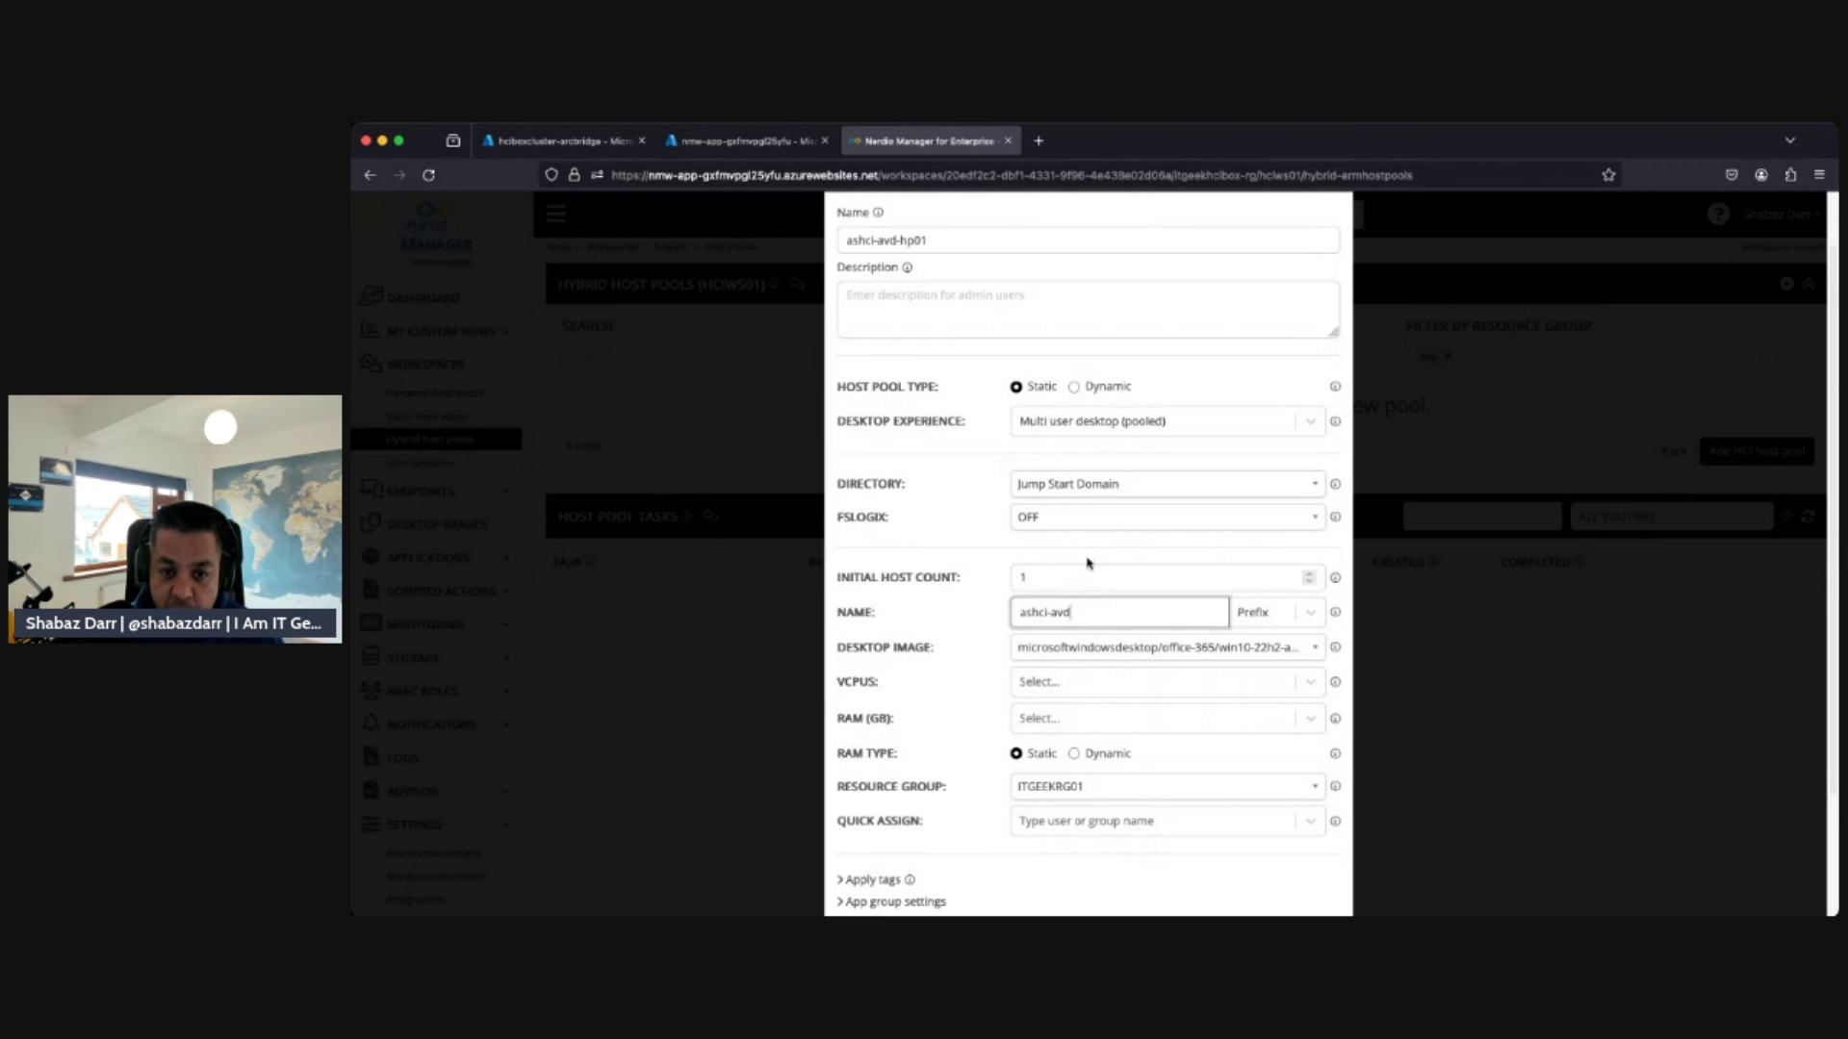
left_click(1086, 563)
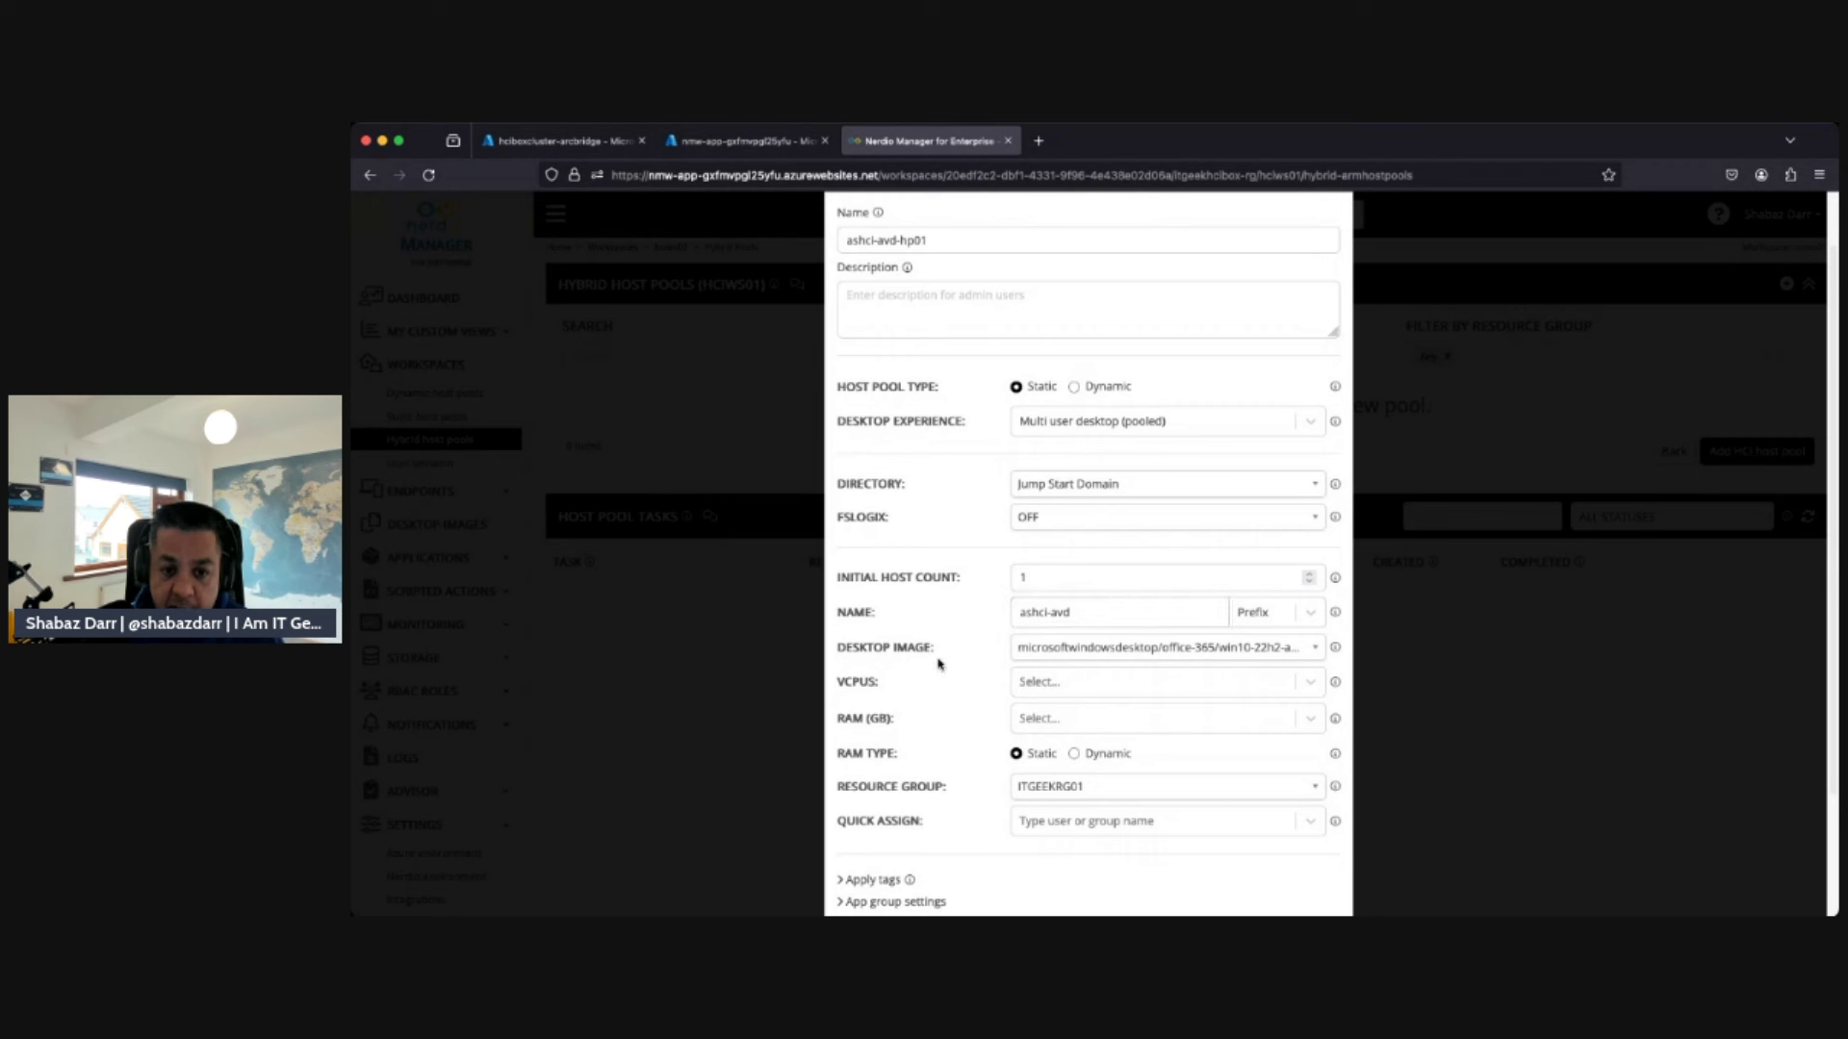
- Choose the Windows 10 Office 365 image, 4 vCPUs, 16 GB RAM and resource group itgeekhcibox-rg
left_click(1314, 654)
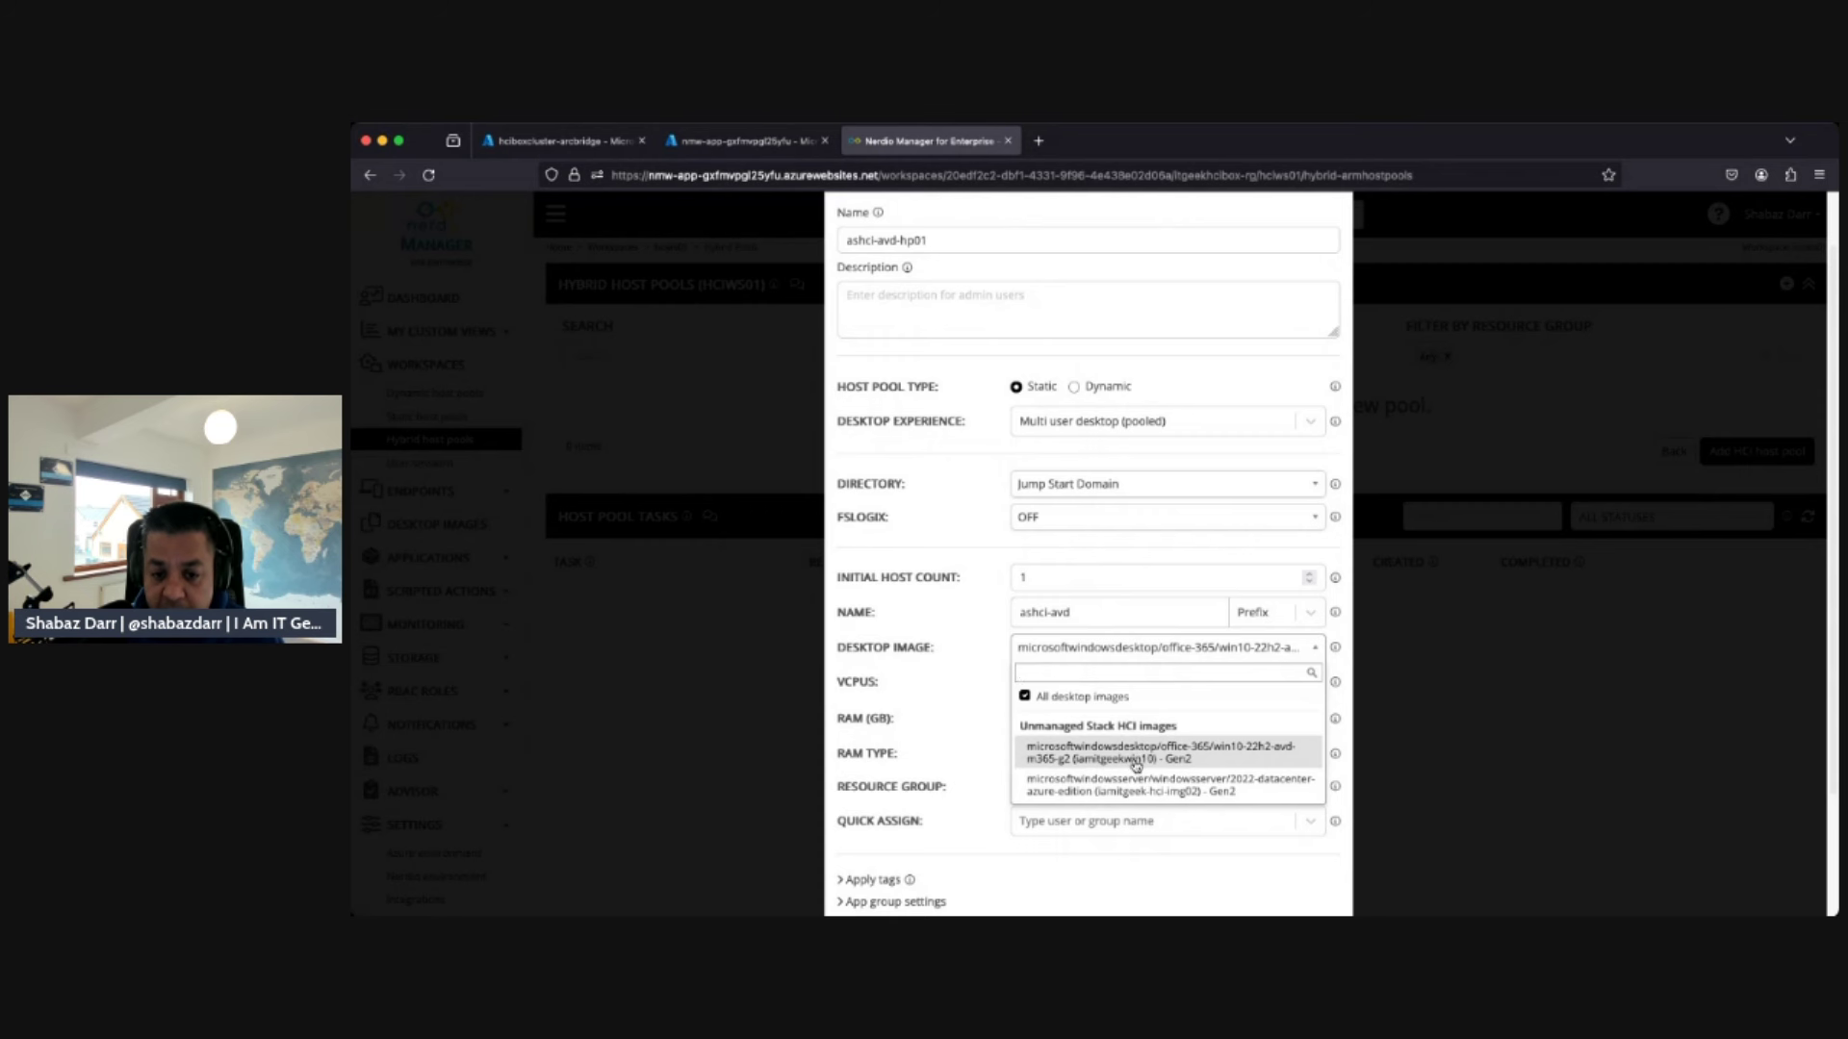
left_click(1134, 763)
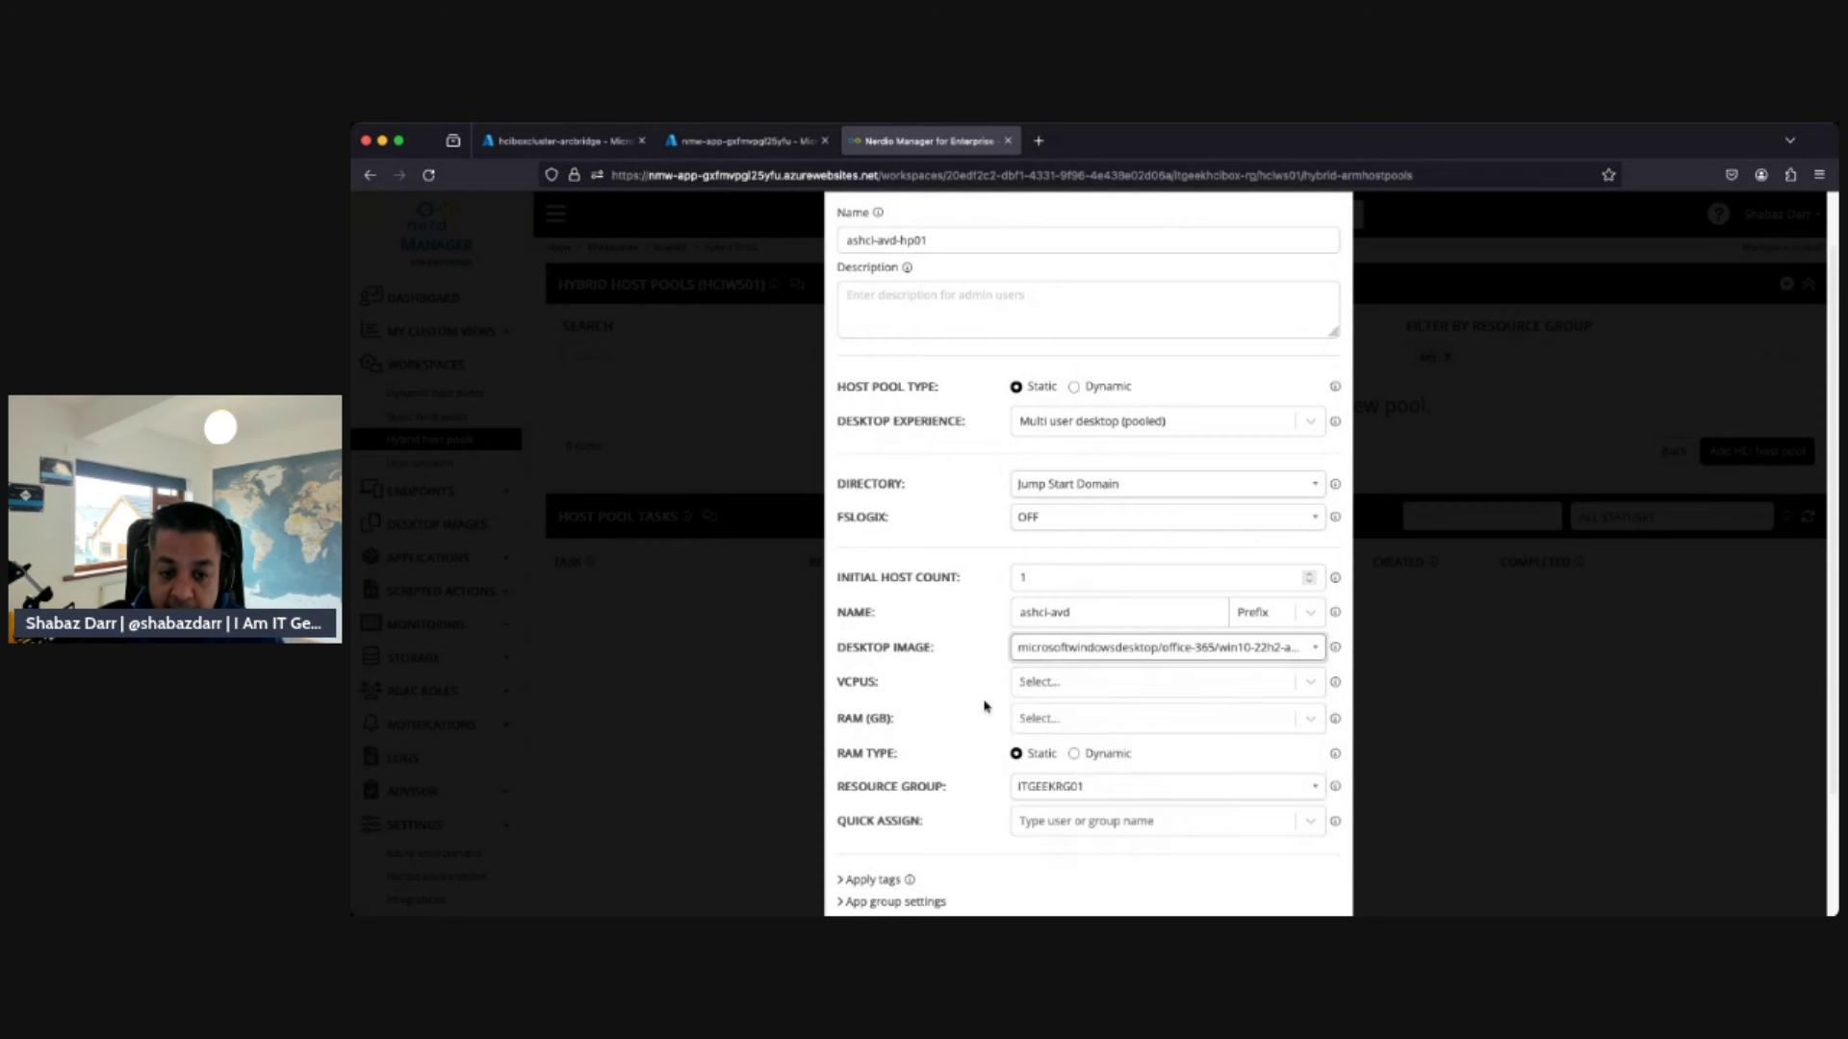
left_click(1085, 684)
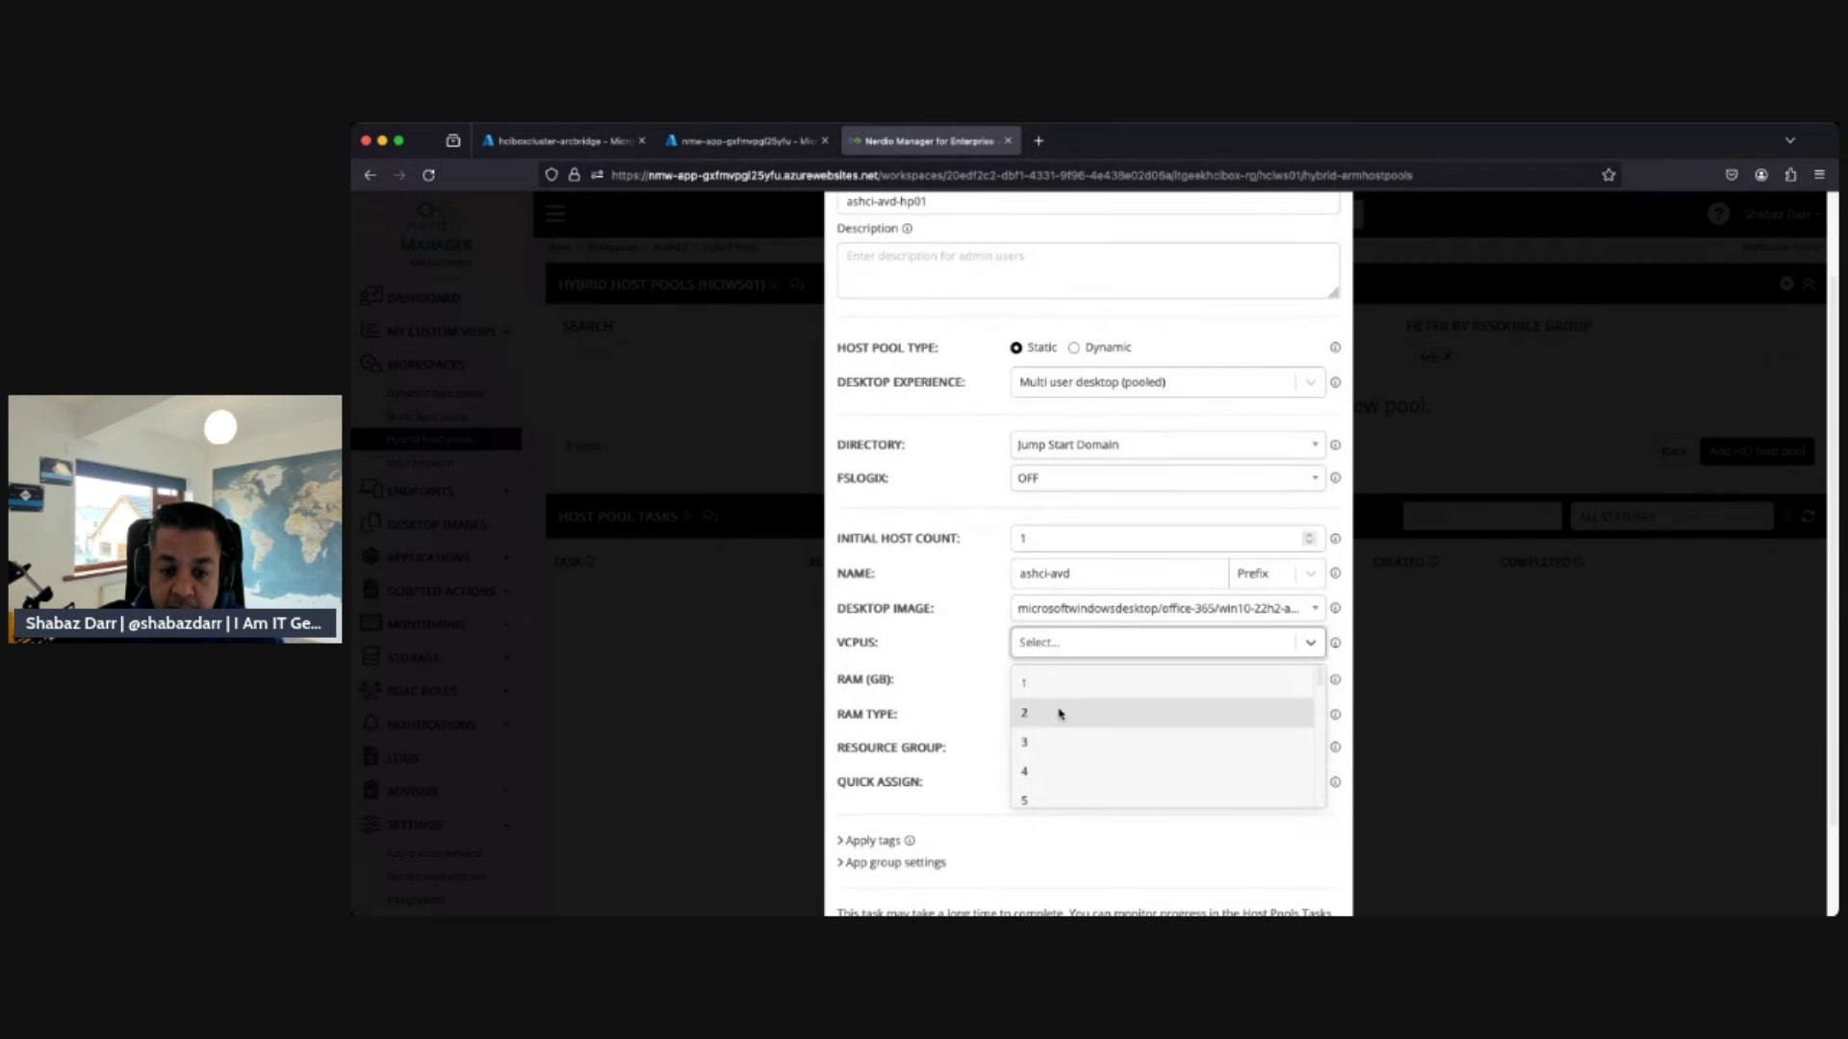
left_click(1043, 758)
left_click(1054, 681)
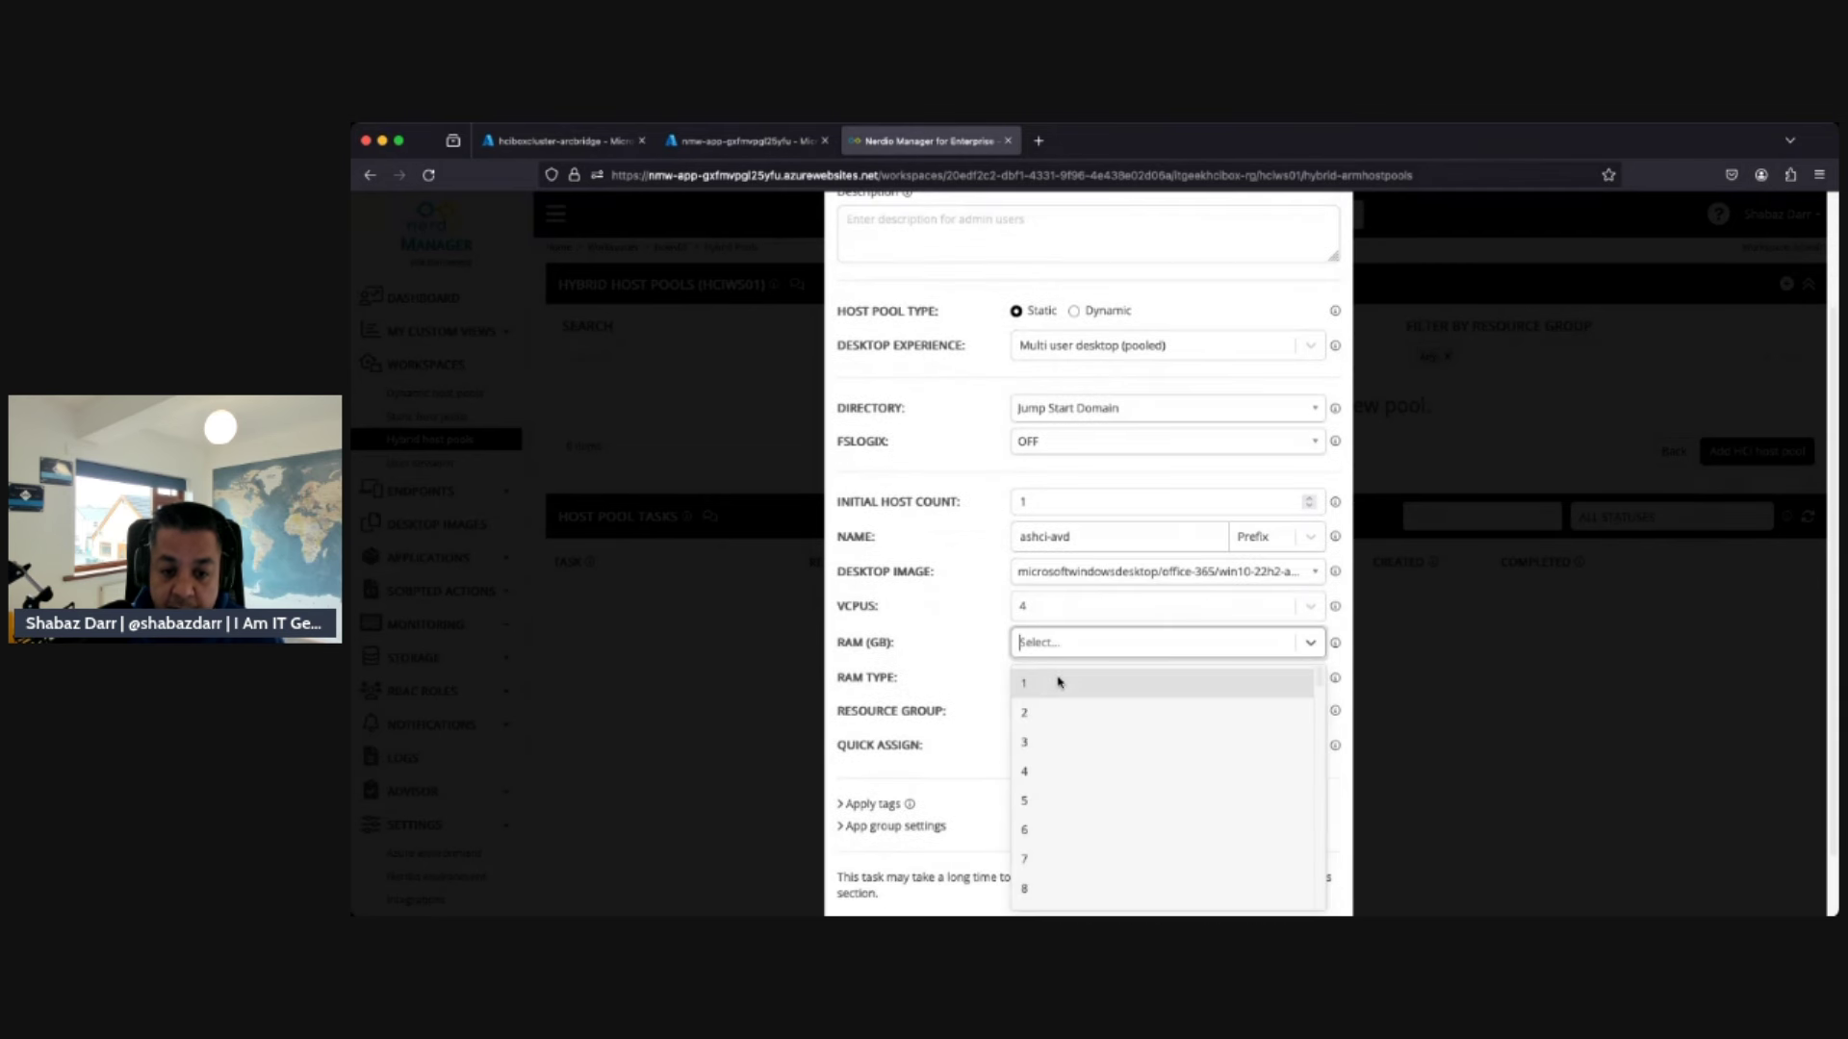
scroll(1049, 837, "down", 2)
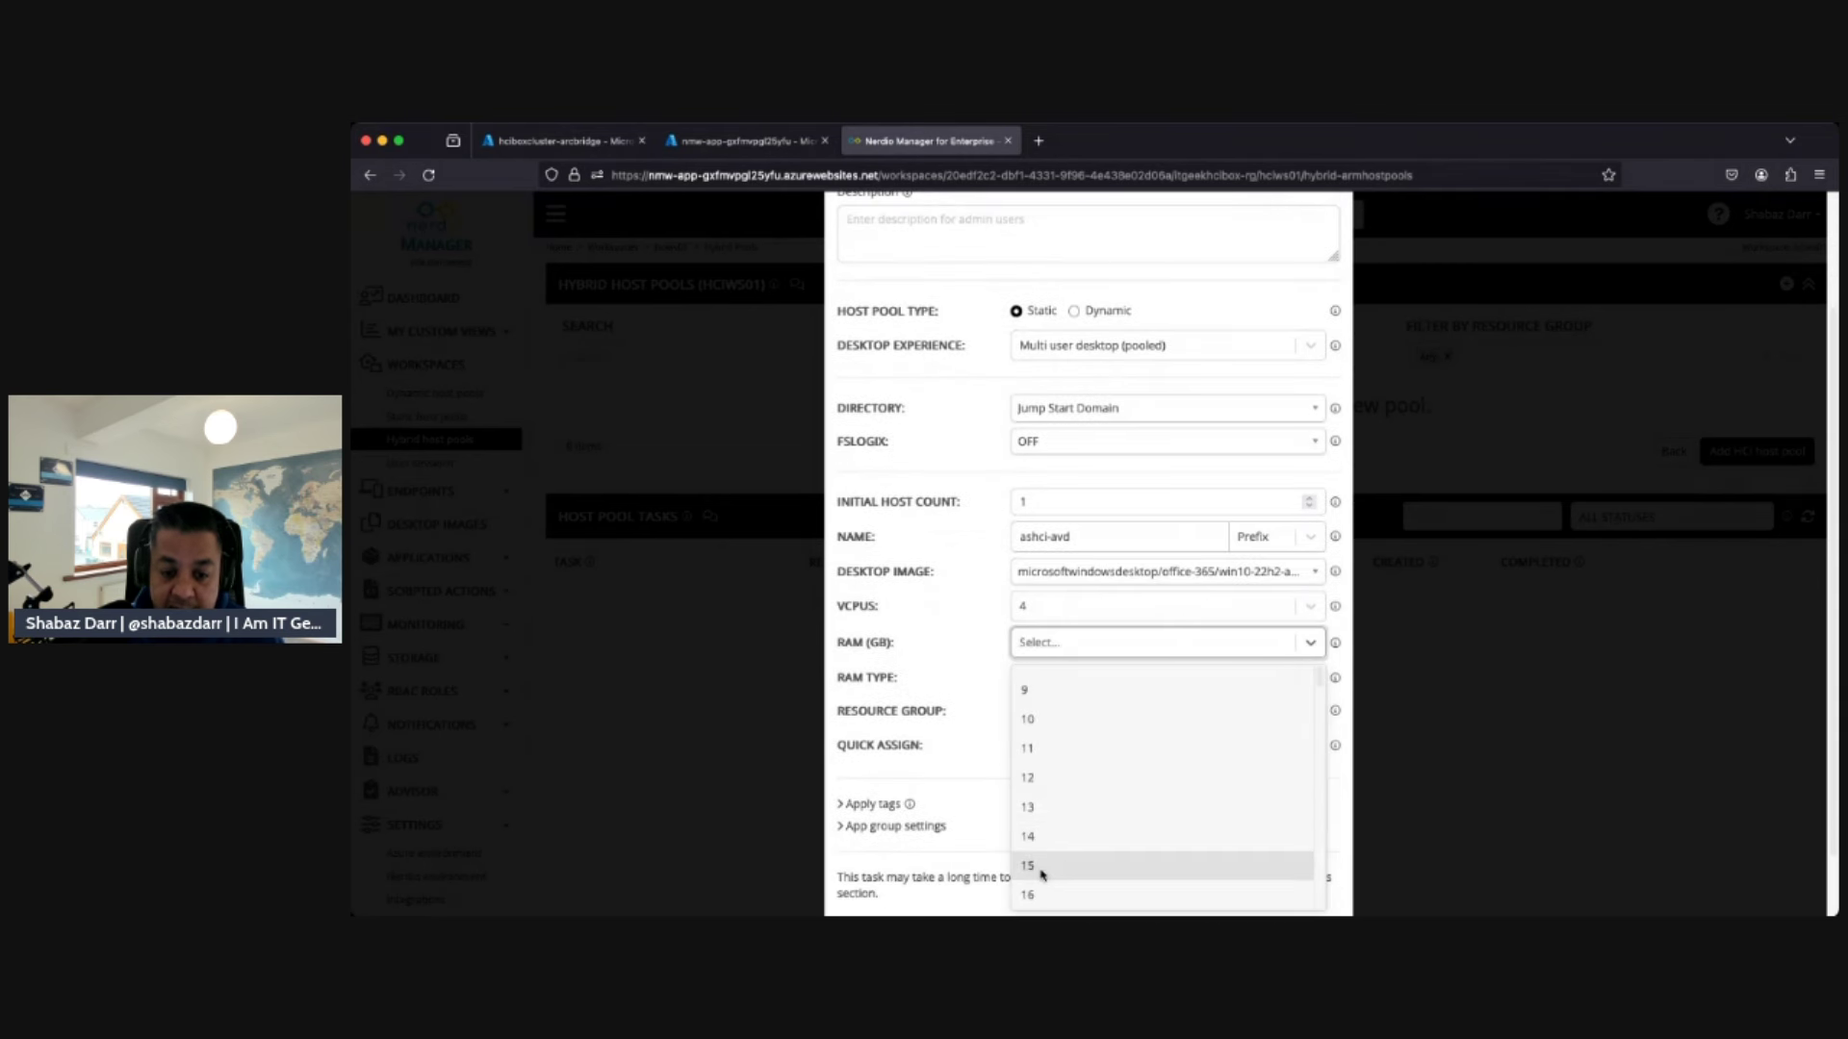
left_click(1037, 893)
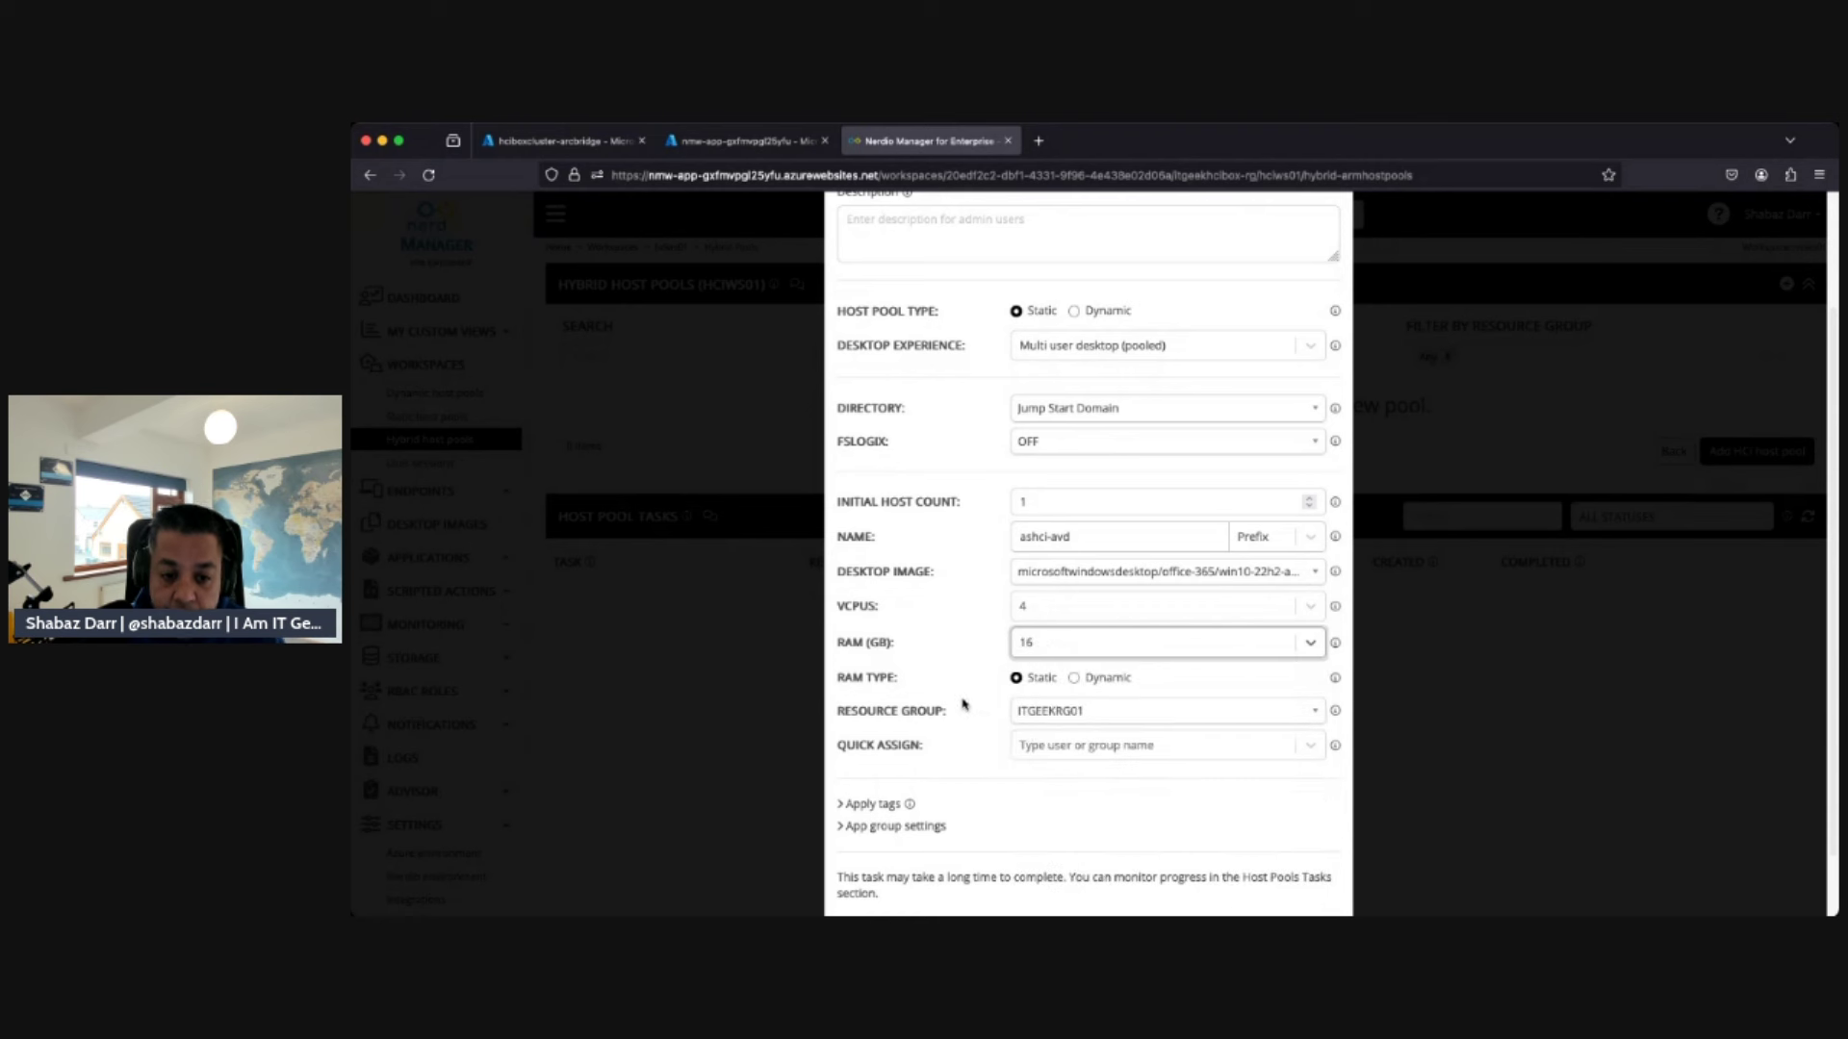
left_click(1095, 718)
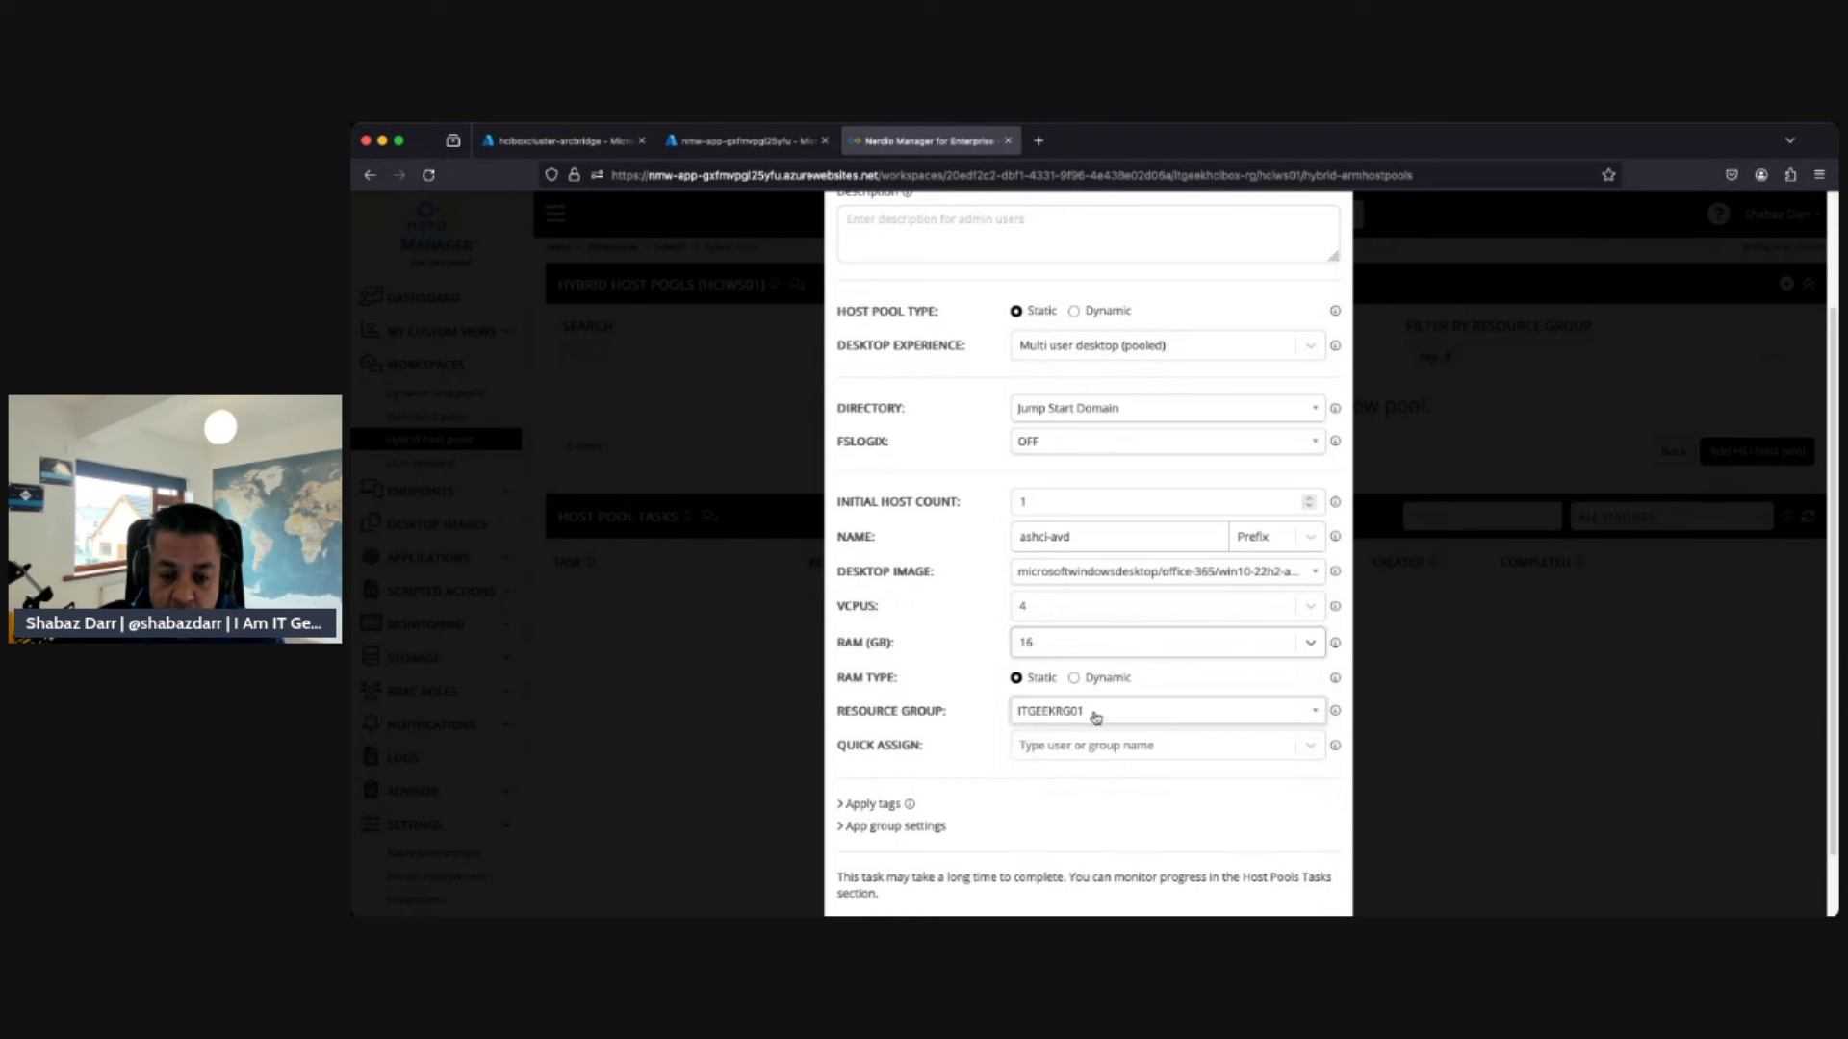
left_click(1066, 782)
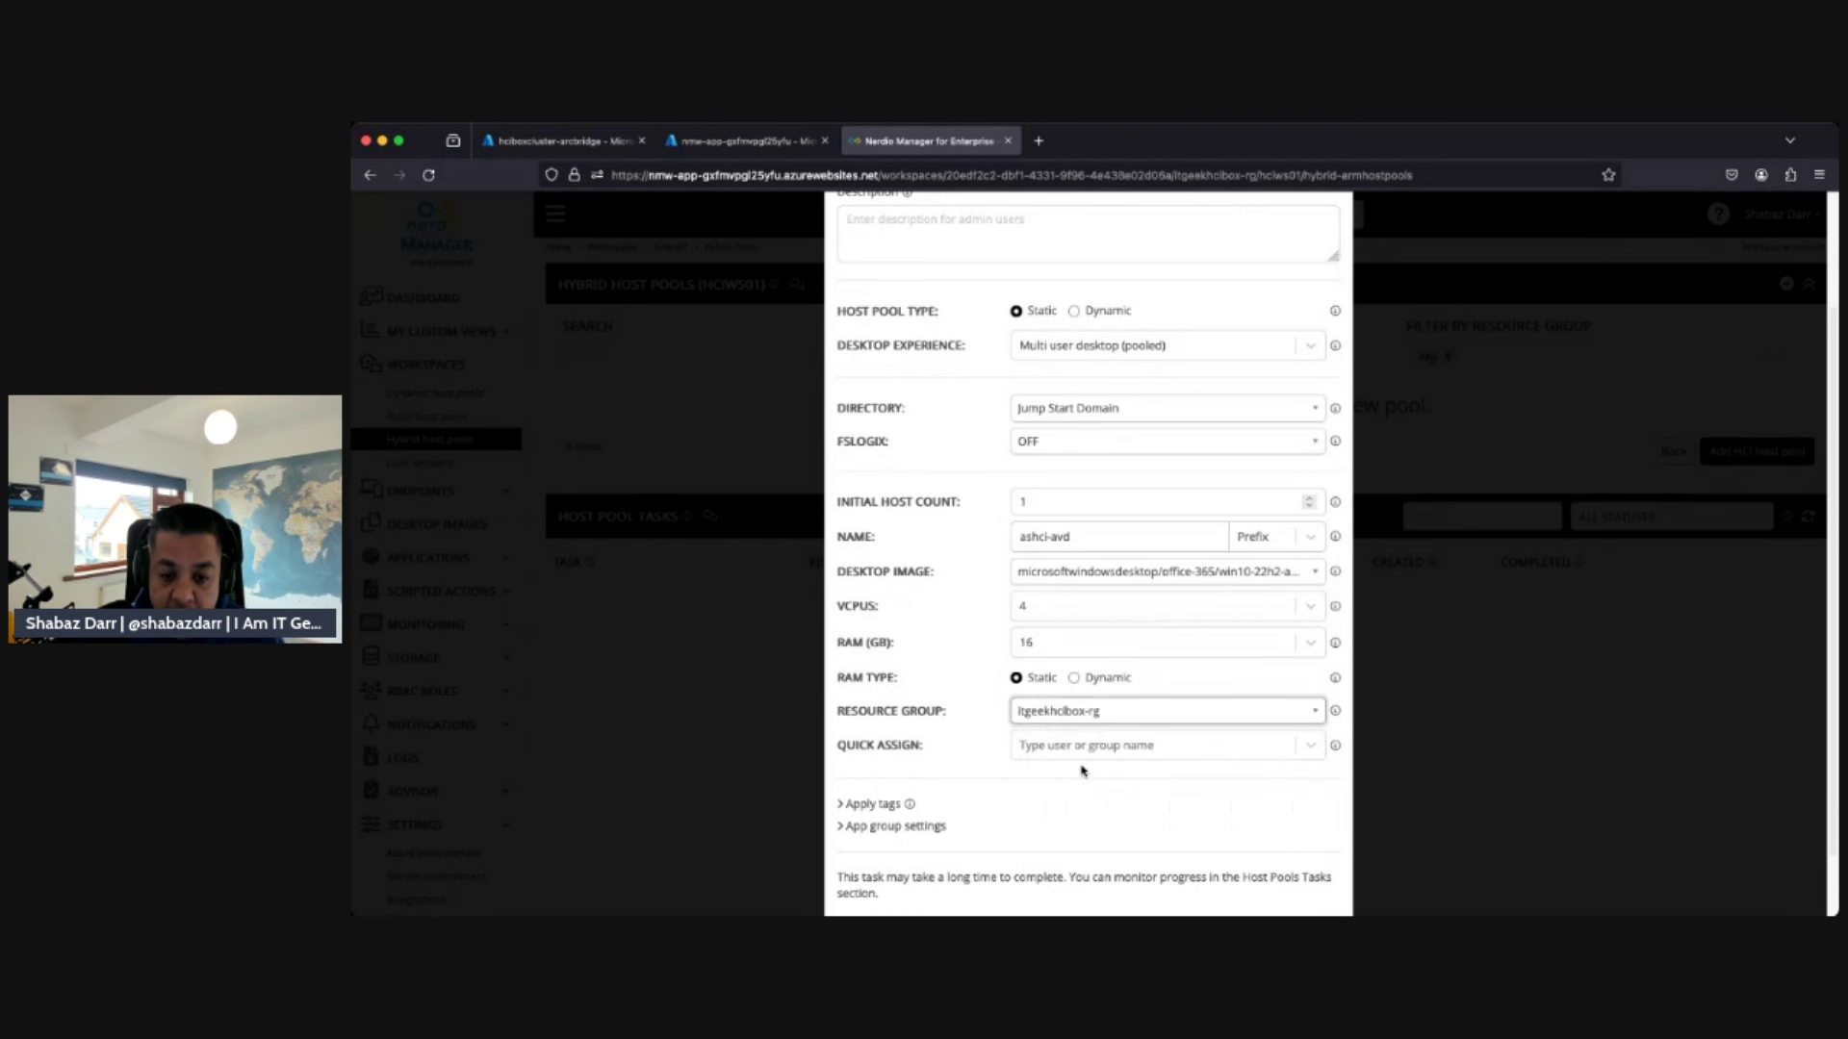
left_click(1310, 747)
left_click(1004, 770)
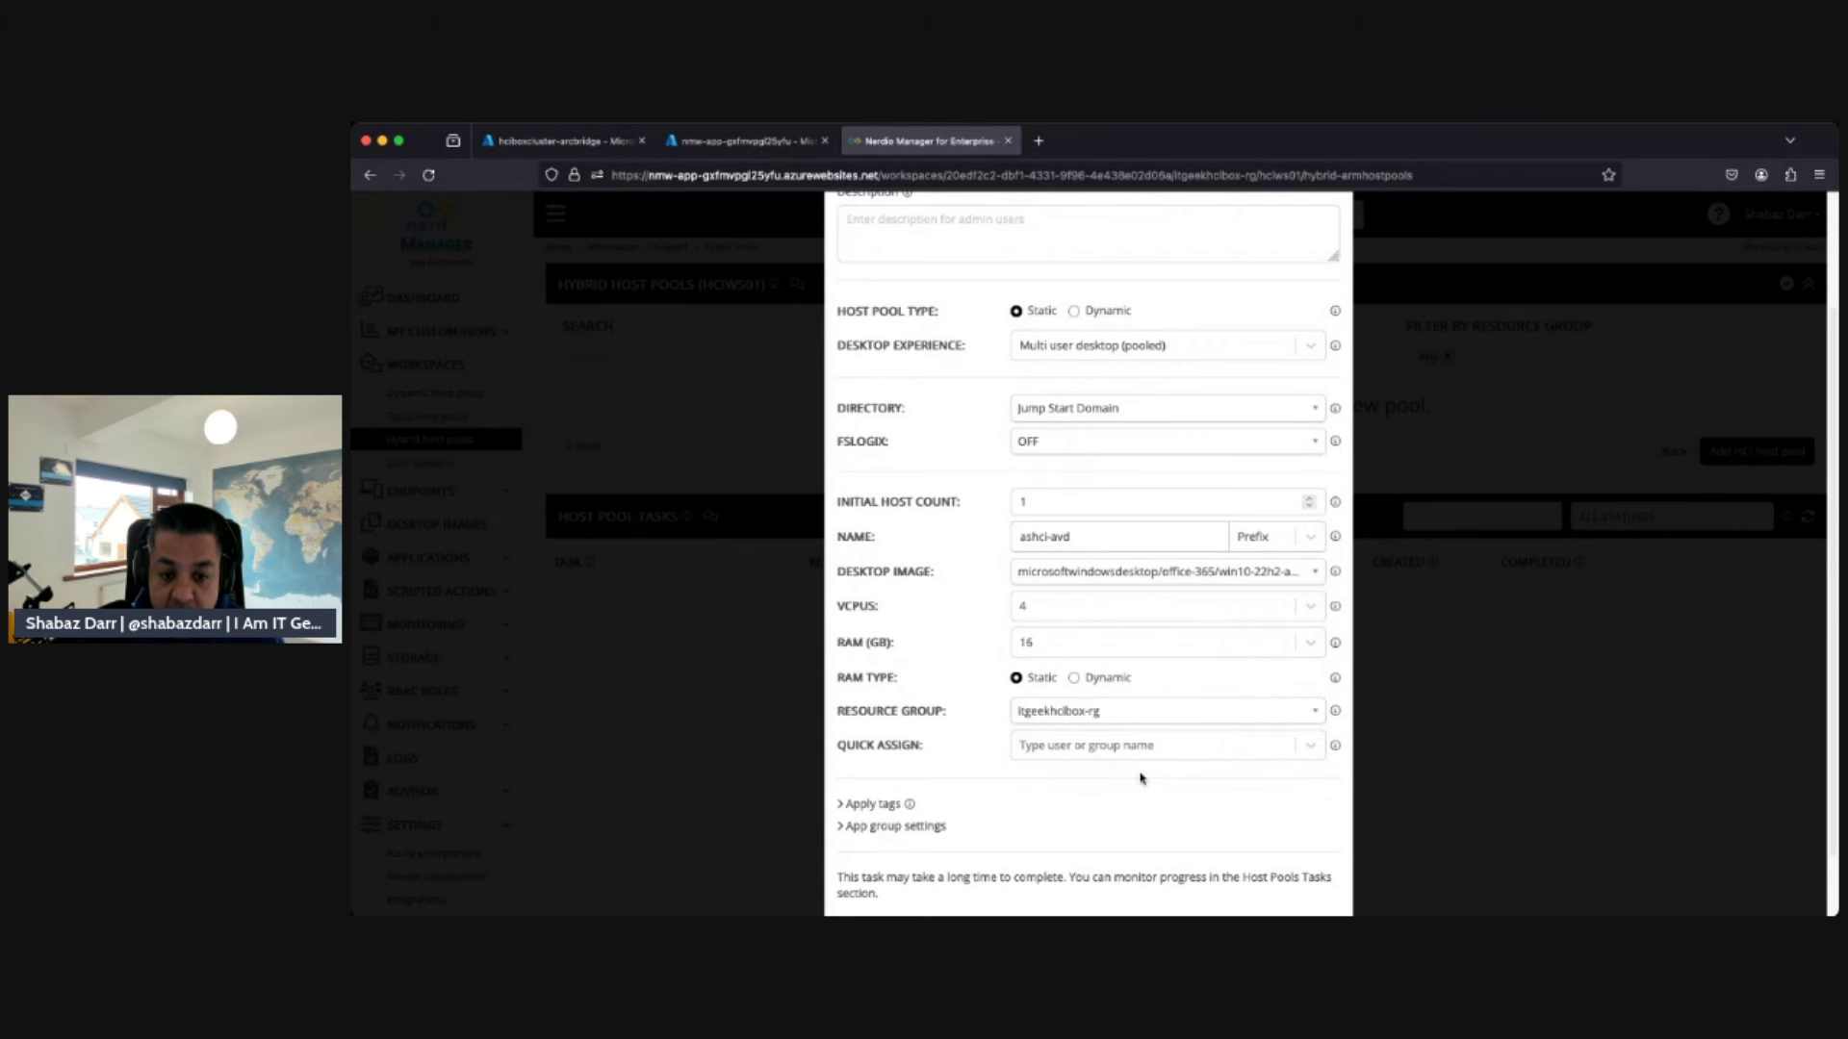
- Review the host pool form and submit it, getting the invalid active directory profiles error
scroll(1140, 777, "down", 2)
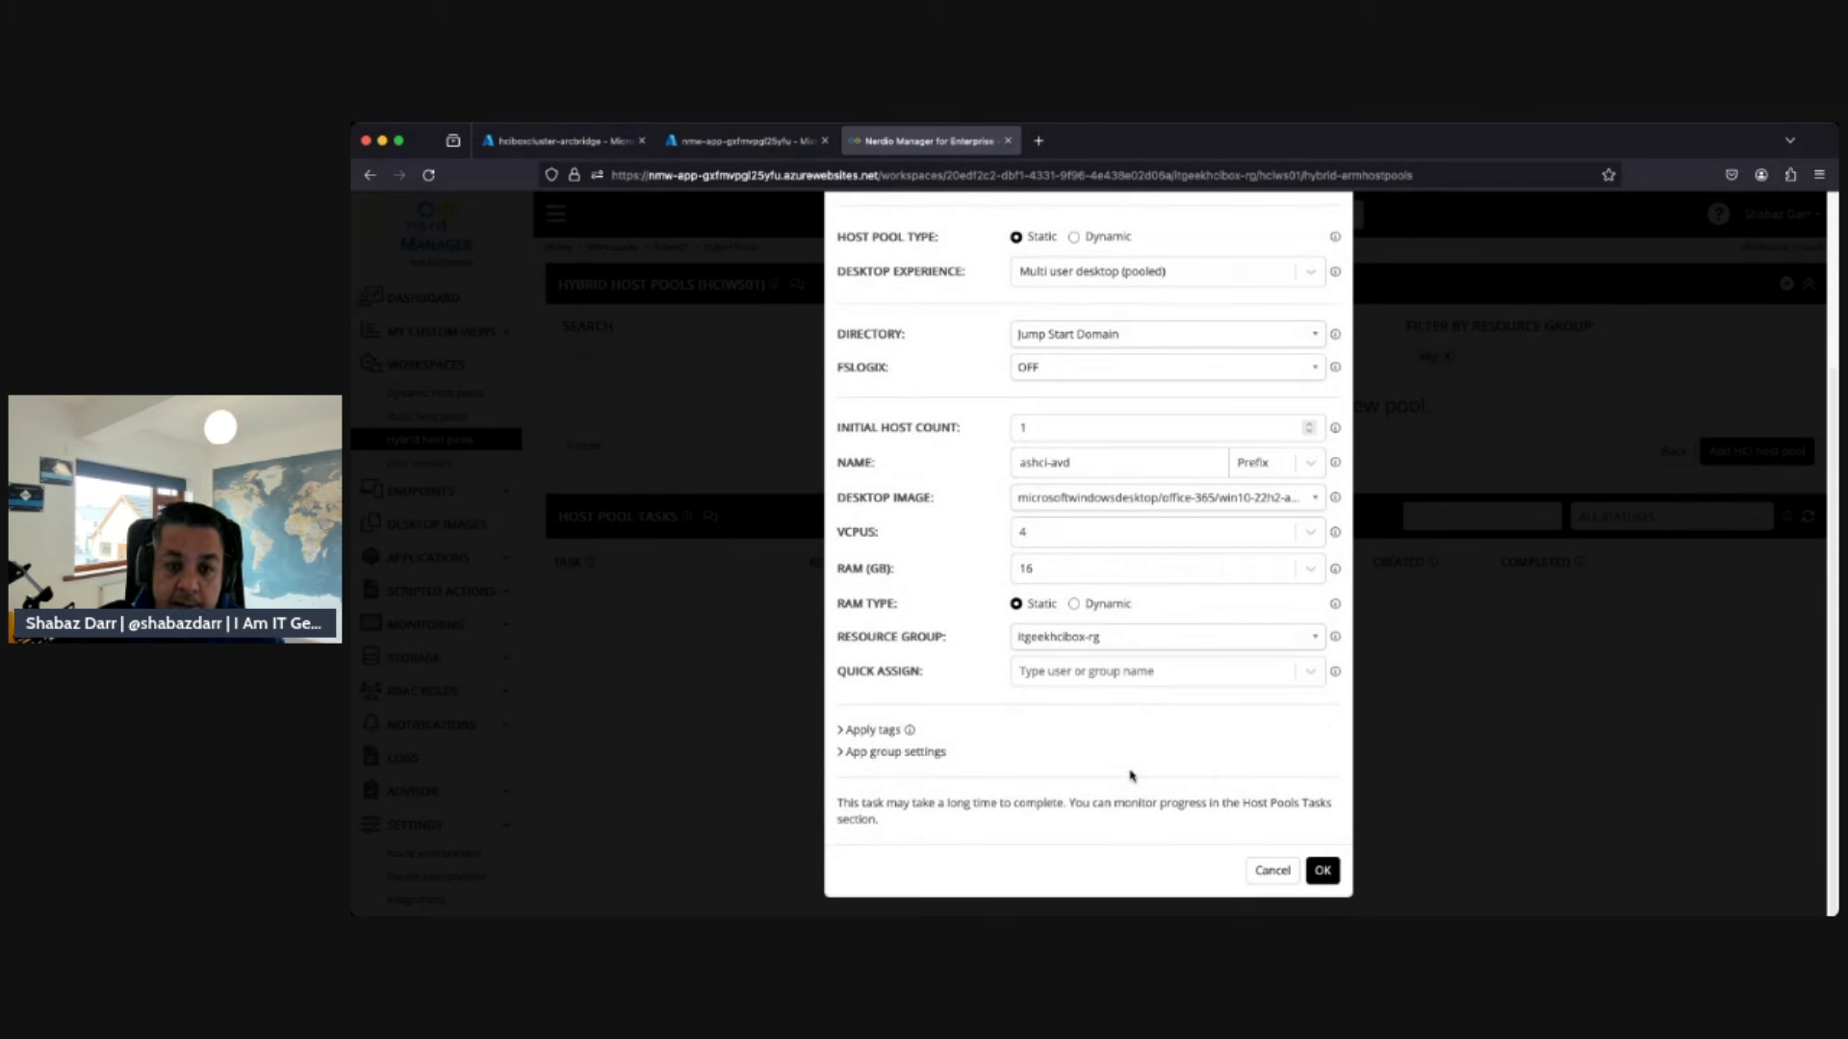
scroll(1131, 776, "up", 2)
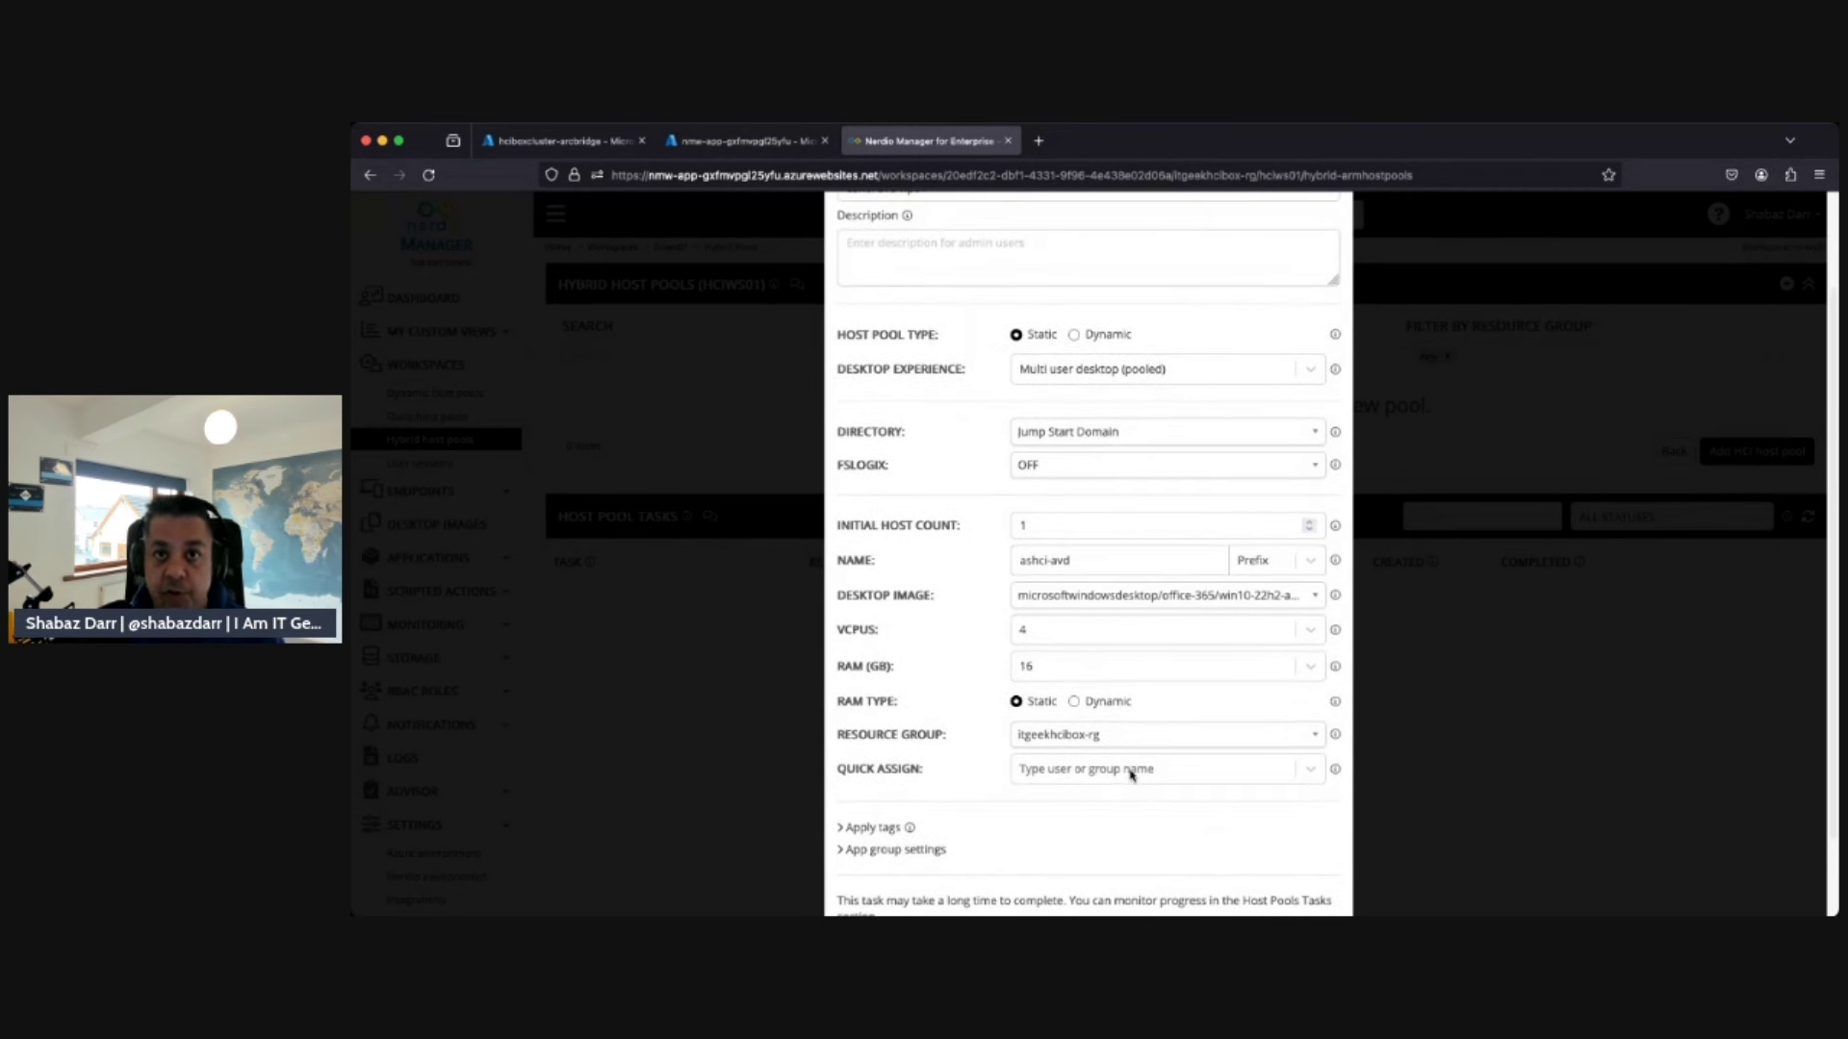
scroll(1131, 775, "up", 2)
scroll(1132, 775, "up", 1)
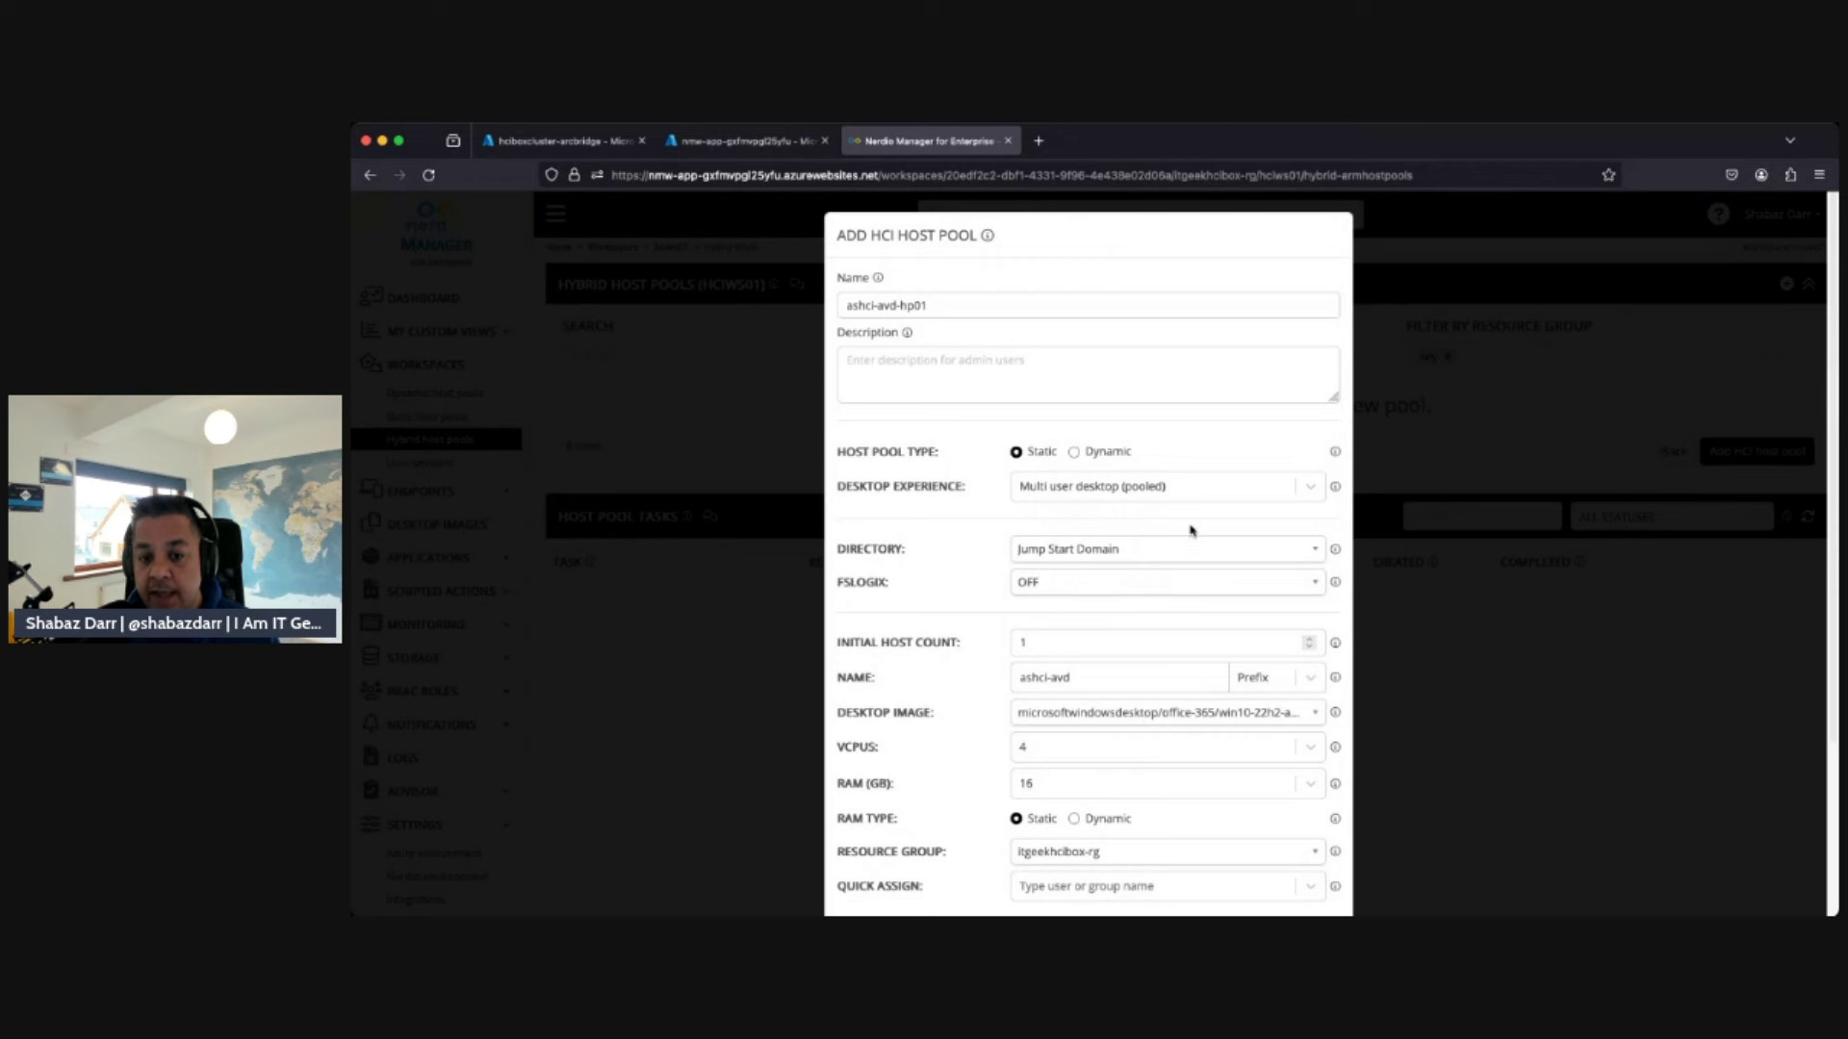
scroll(1191, 530, "down", 5)
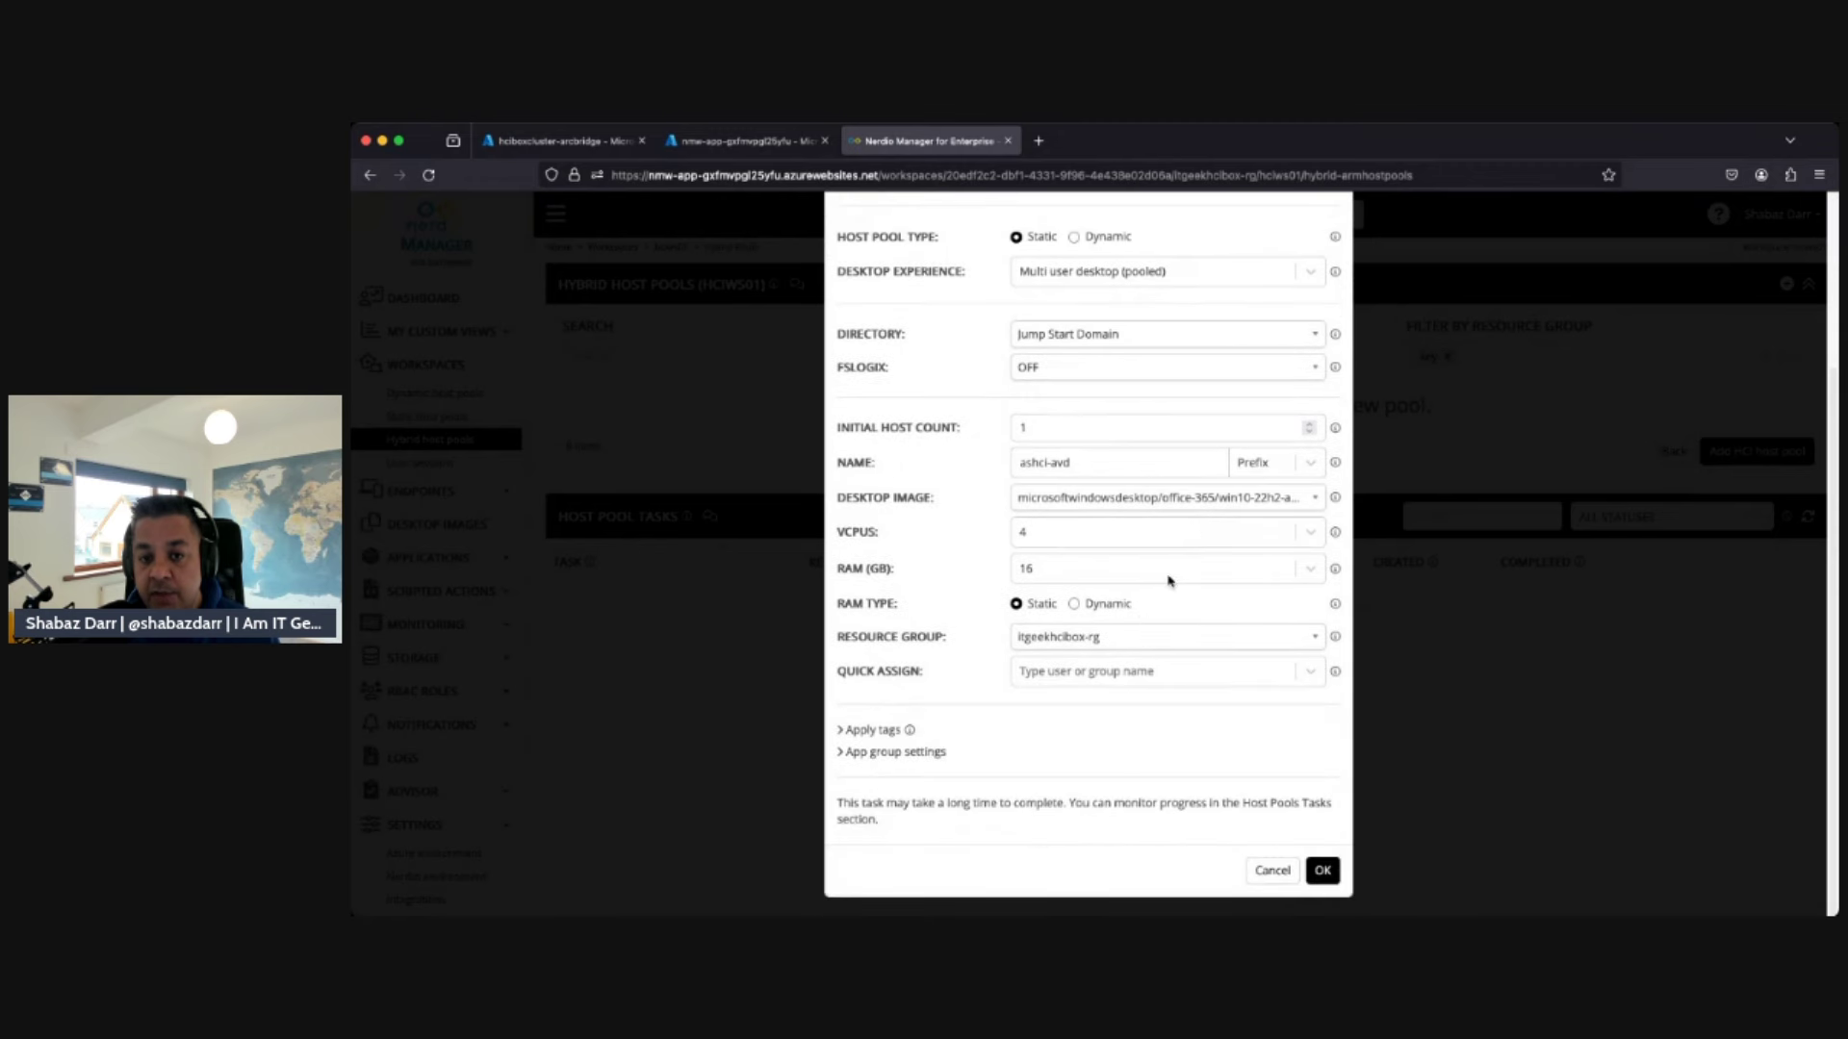
scroll(1171, 577, "up", 5)
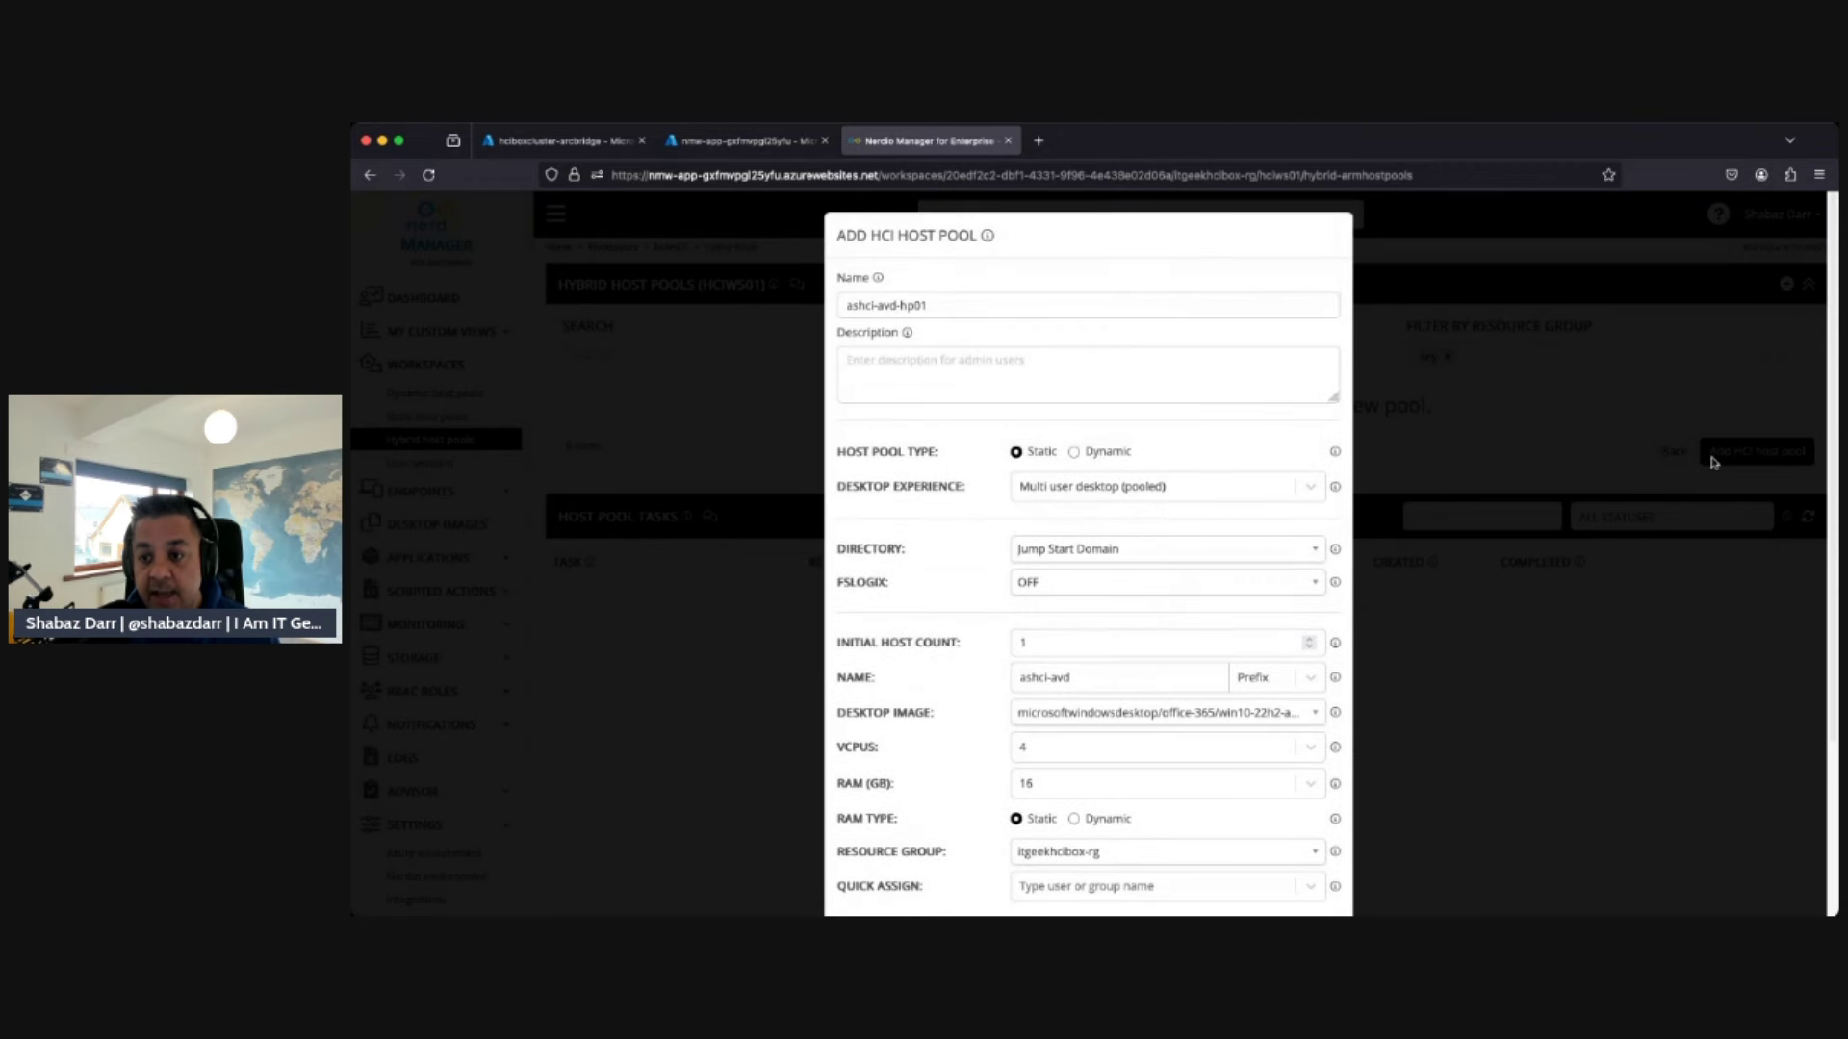
scroll(1324, 674, "down", 5)
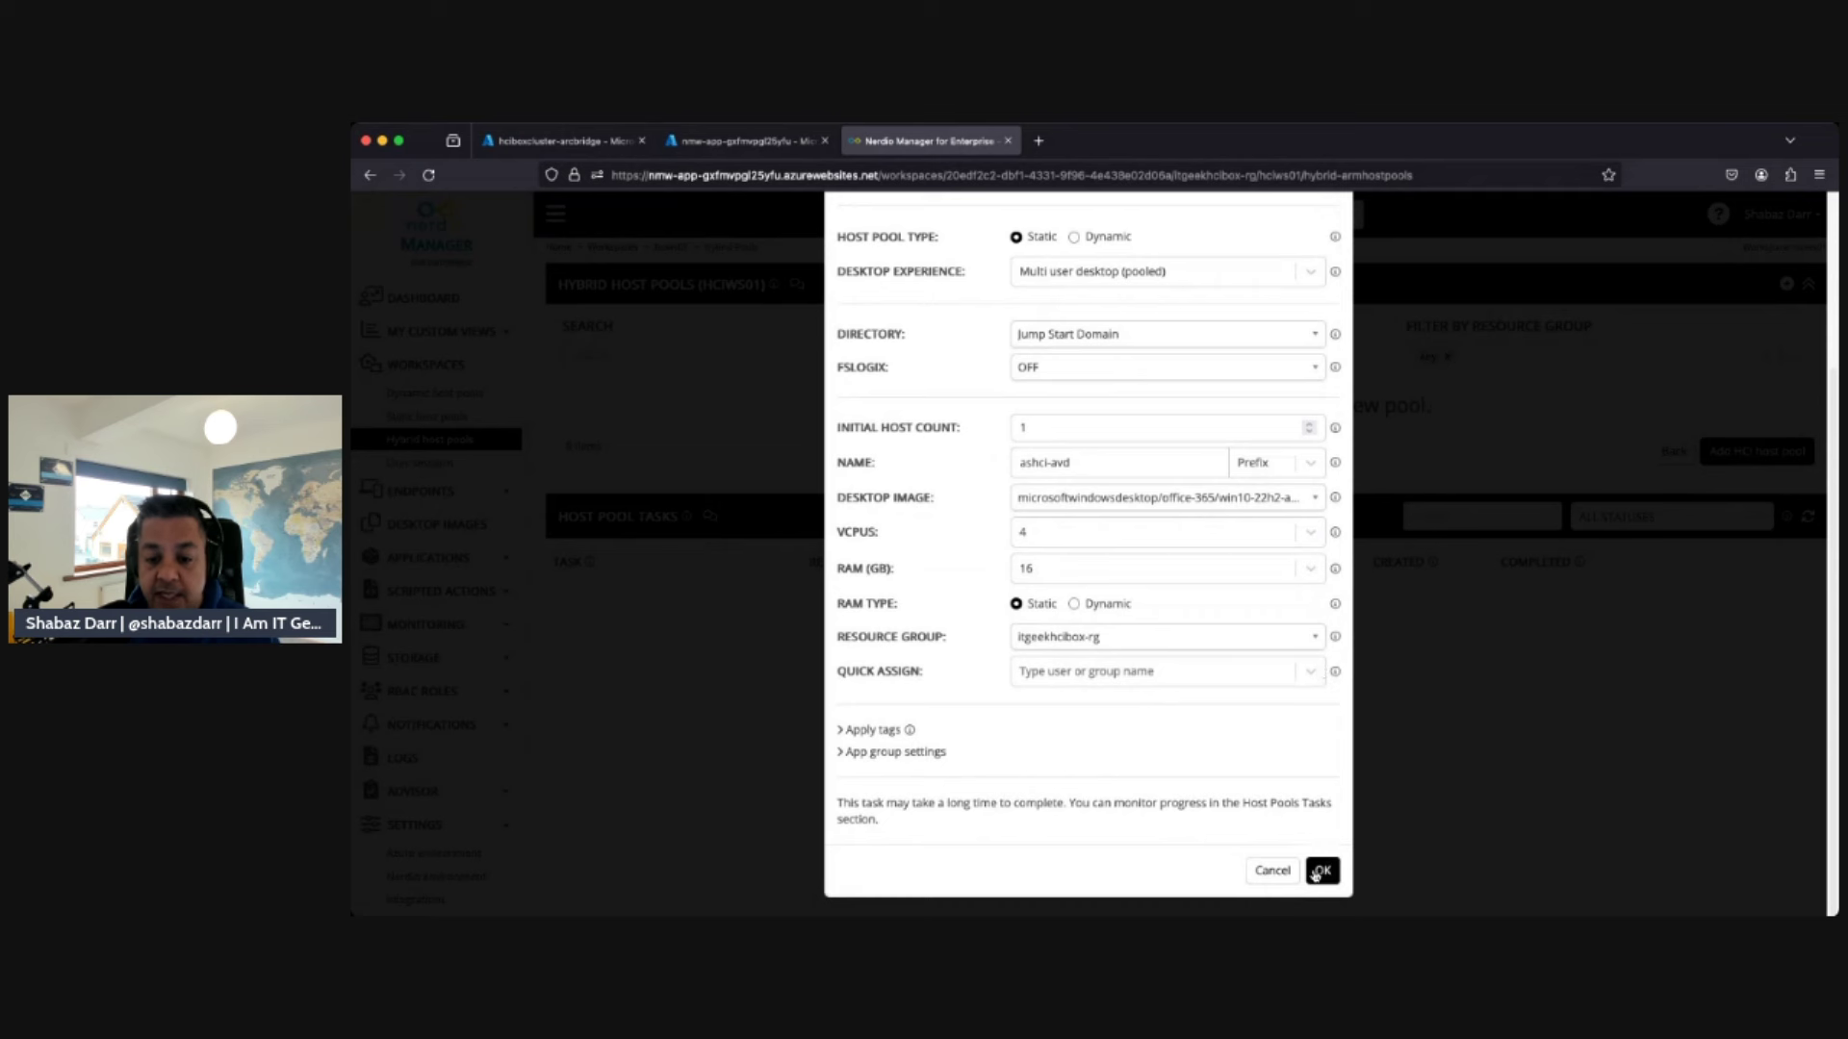
scroll(1343, 847, "up", 1)
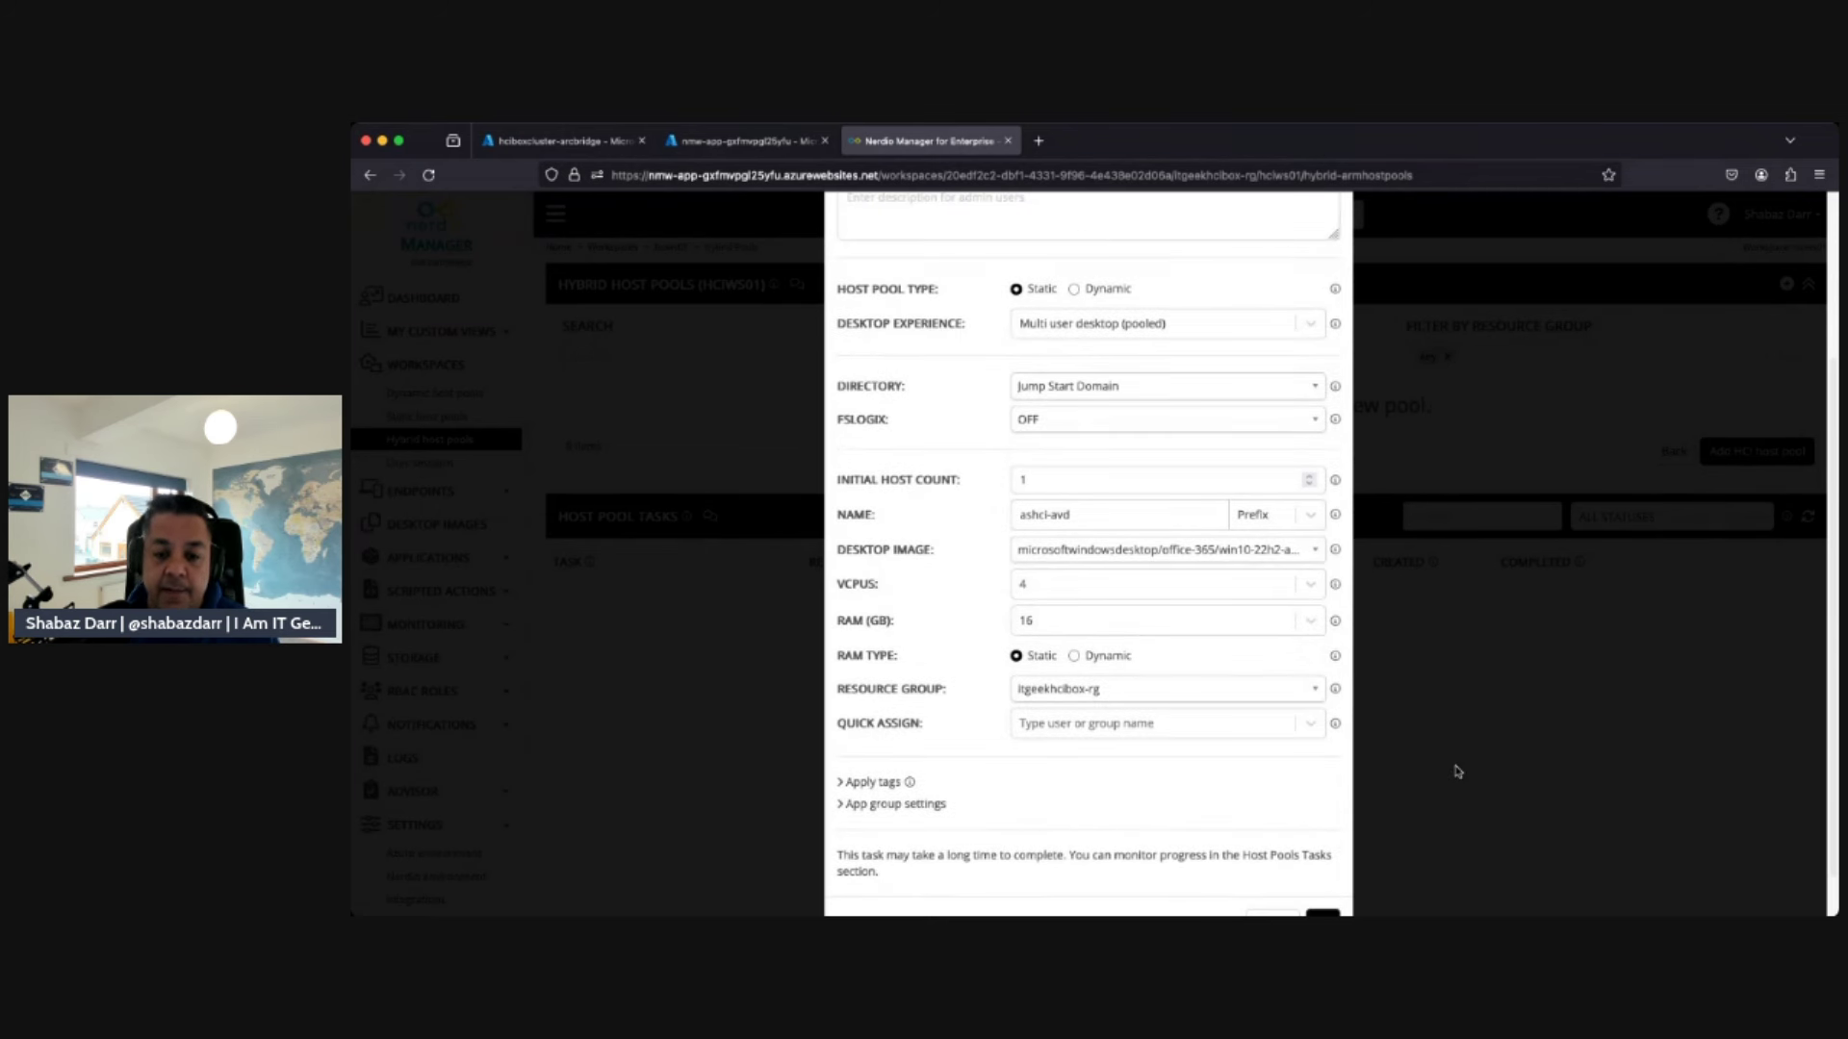
scroll(1448, 767, "up", 2)
scroll(1448, 767, "down", 3)
left_click(1323, 864)
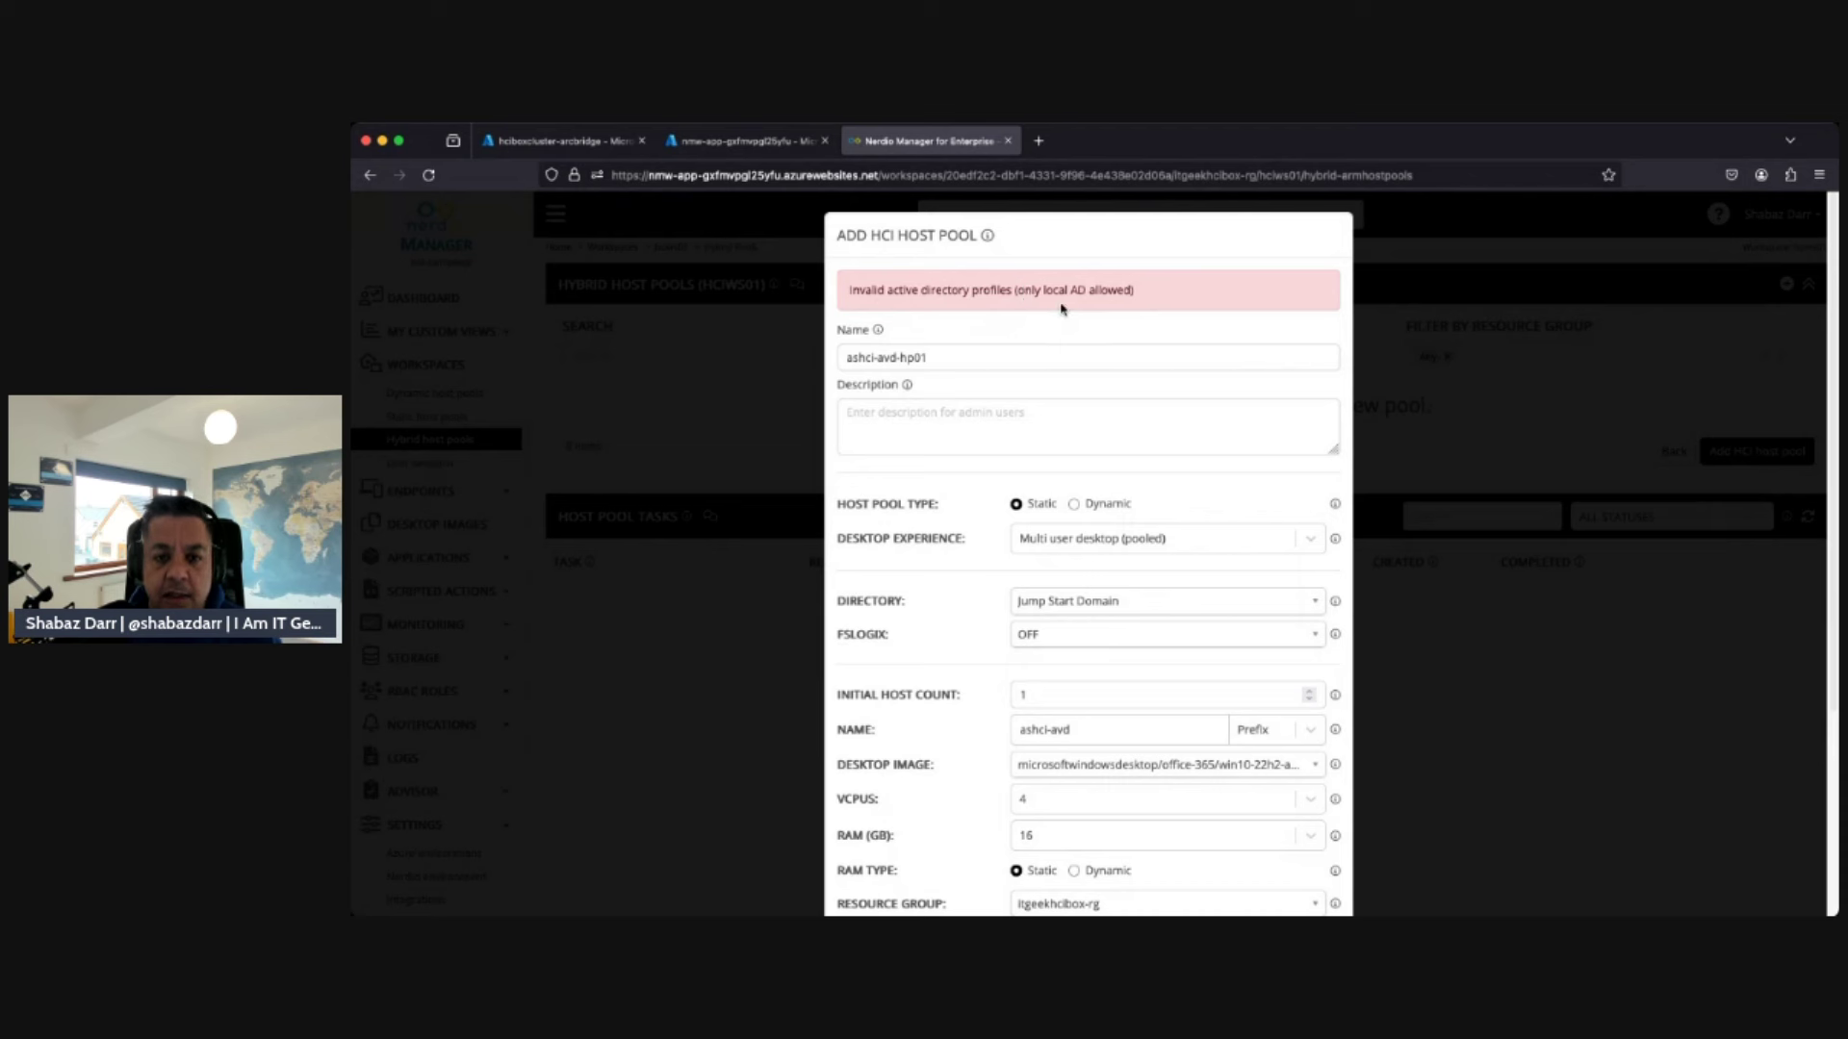
- Retry submitting with FSLogix set to Default profile
scroll(1113, 677, "down", 1)
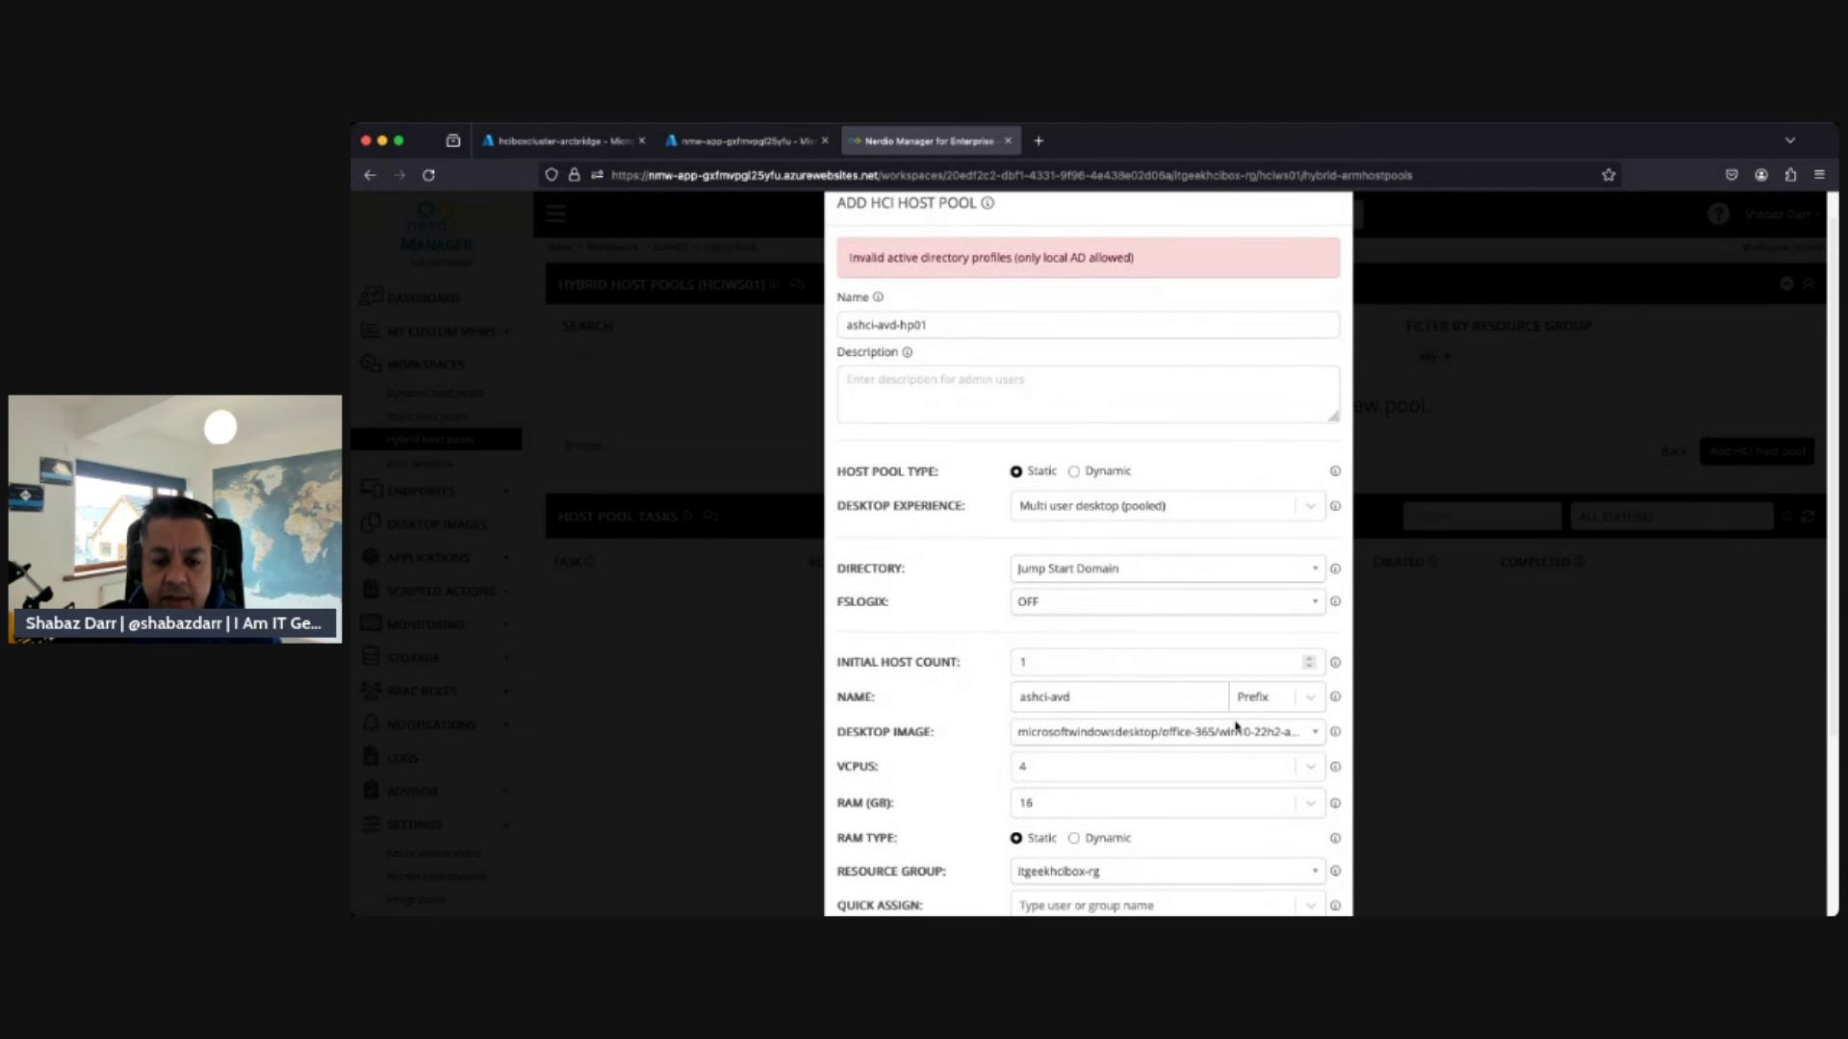
left_click(1100, 603)
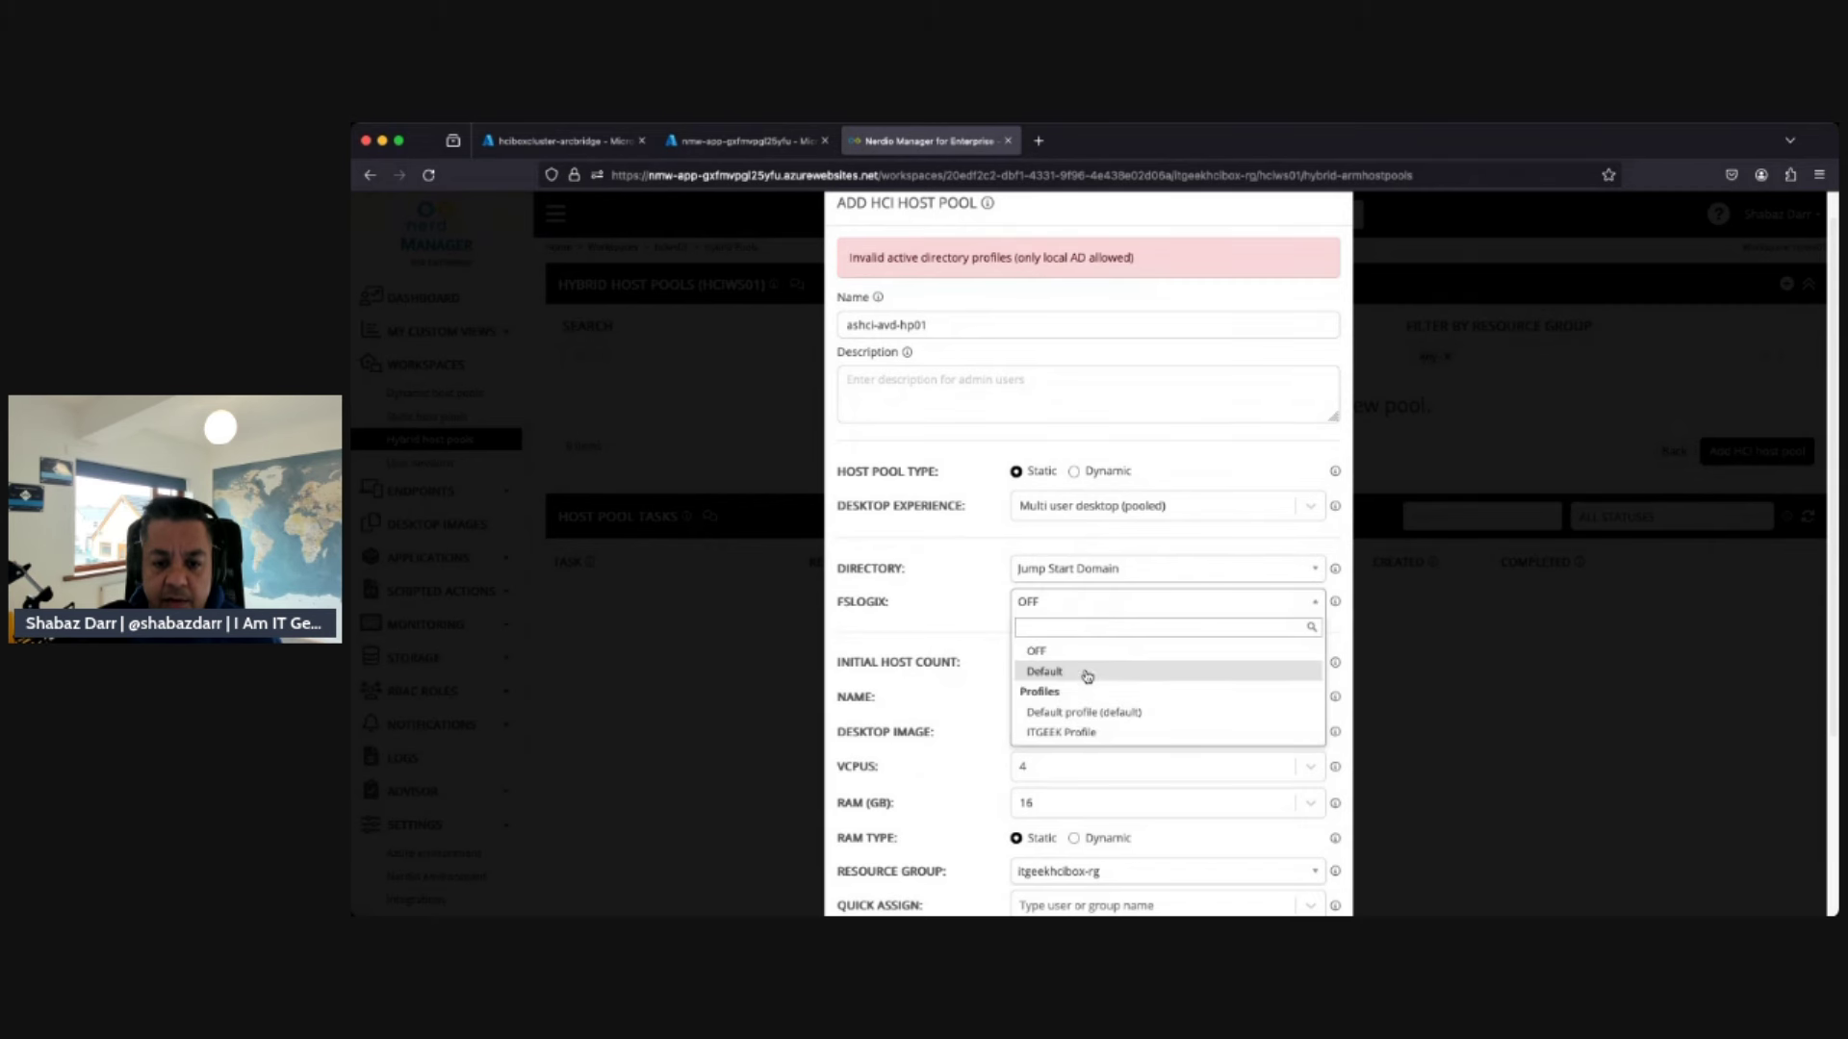
left_click(1111, 713)
scroll(1131, 685, "down", 5)
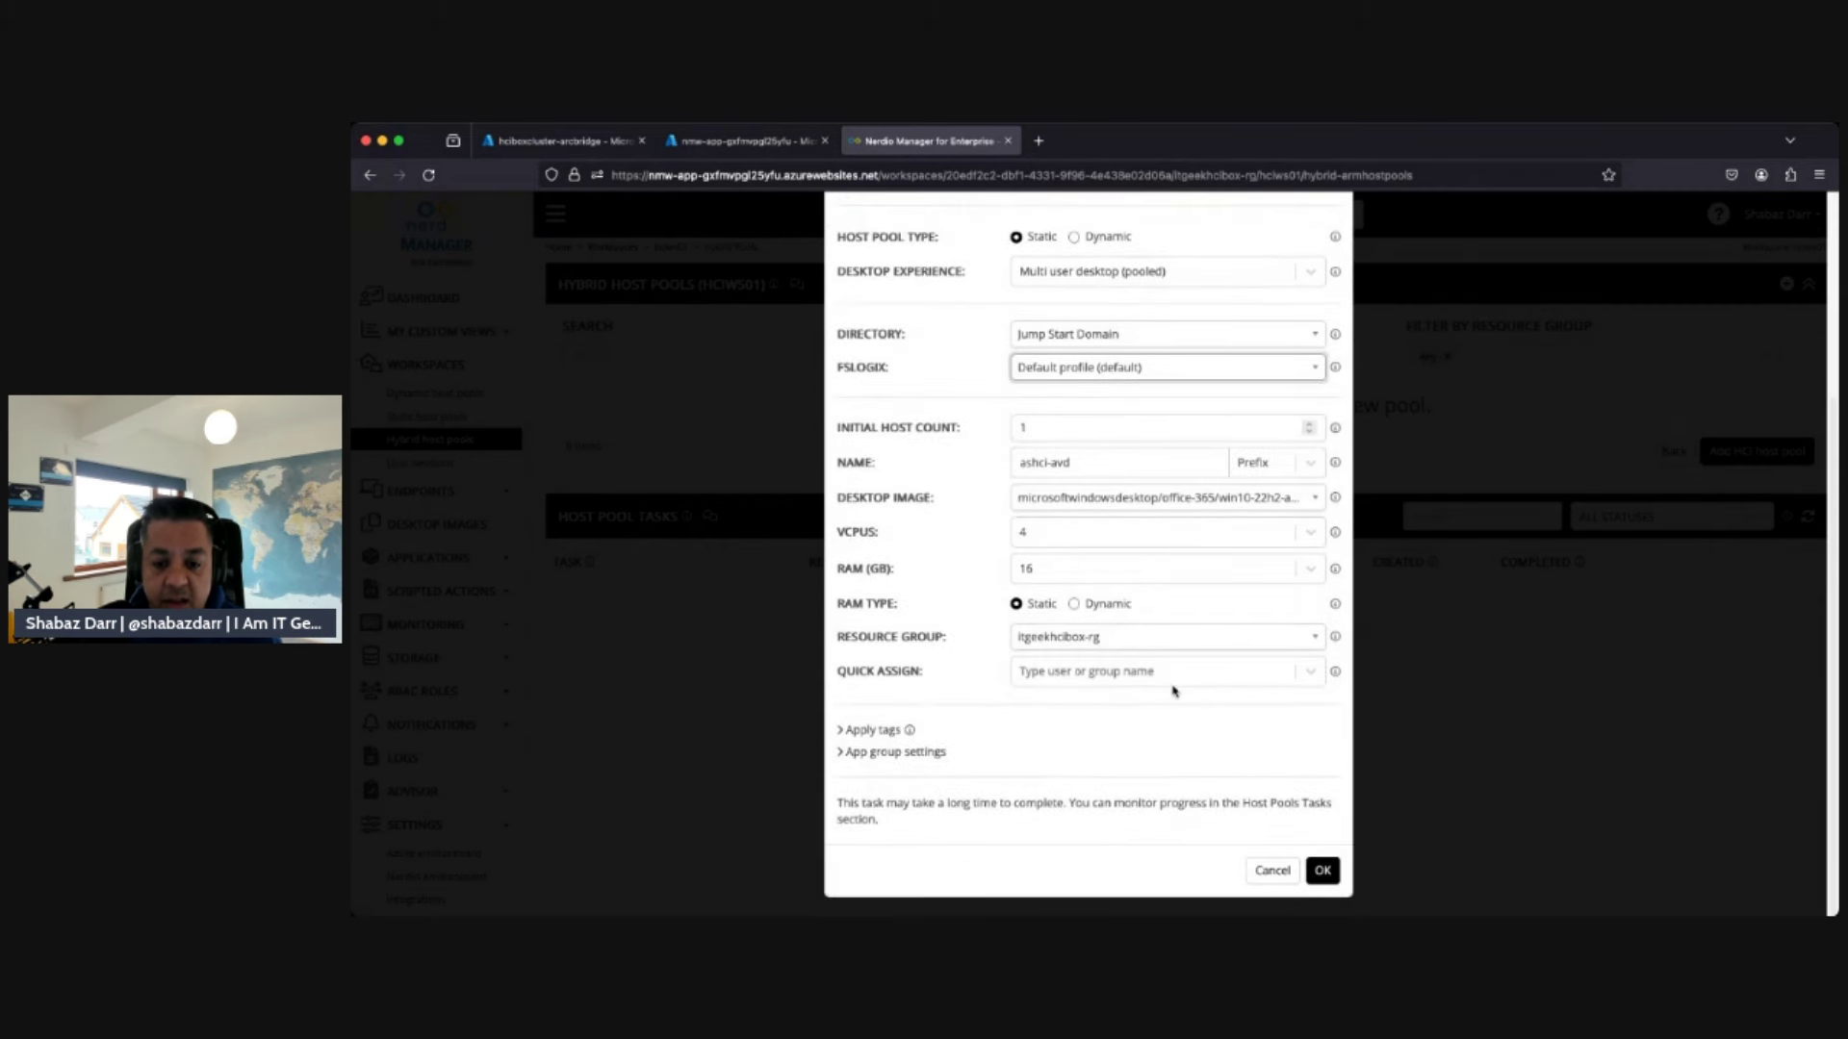
left_click(1320, 871)
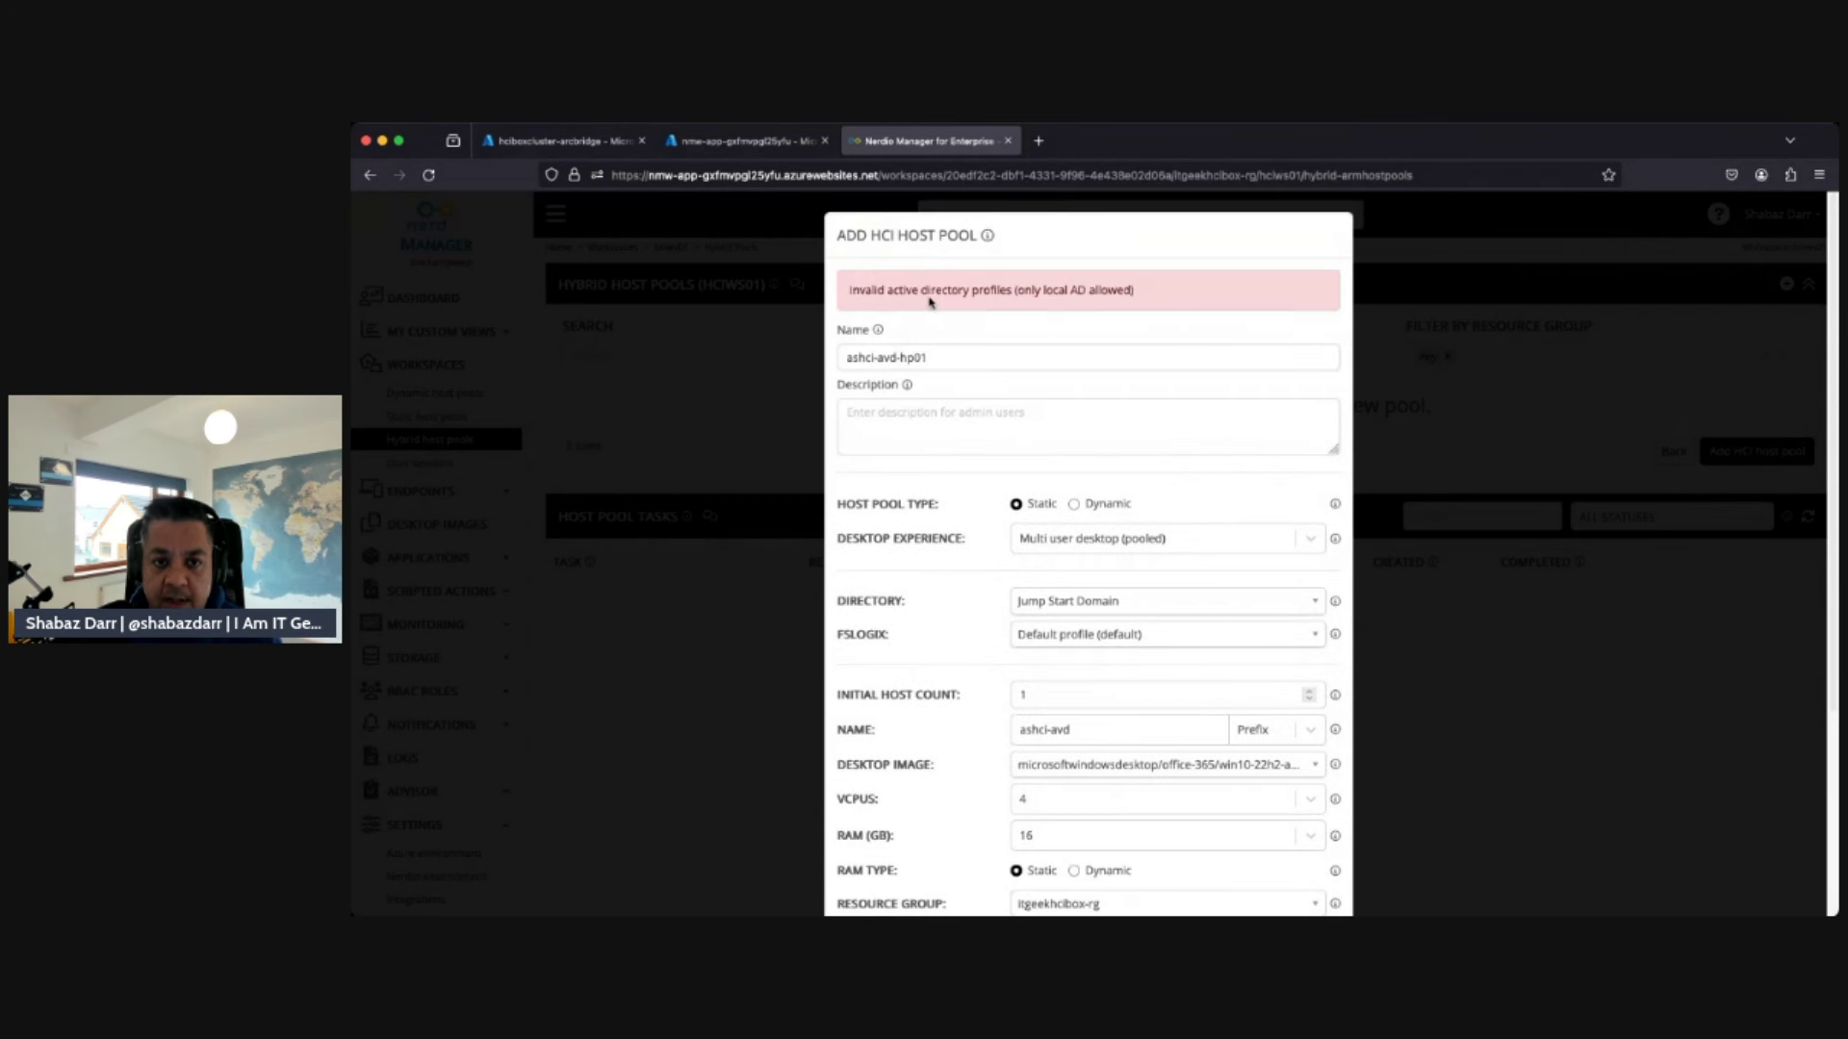
- Reselect Jump Start Domain as directory and set FSLogix back to OFF
scroll(1120, 362, "down", 2)
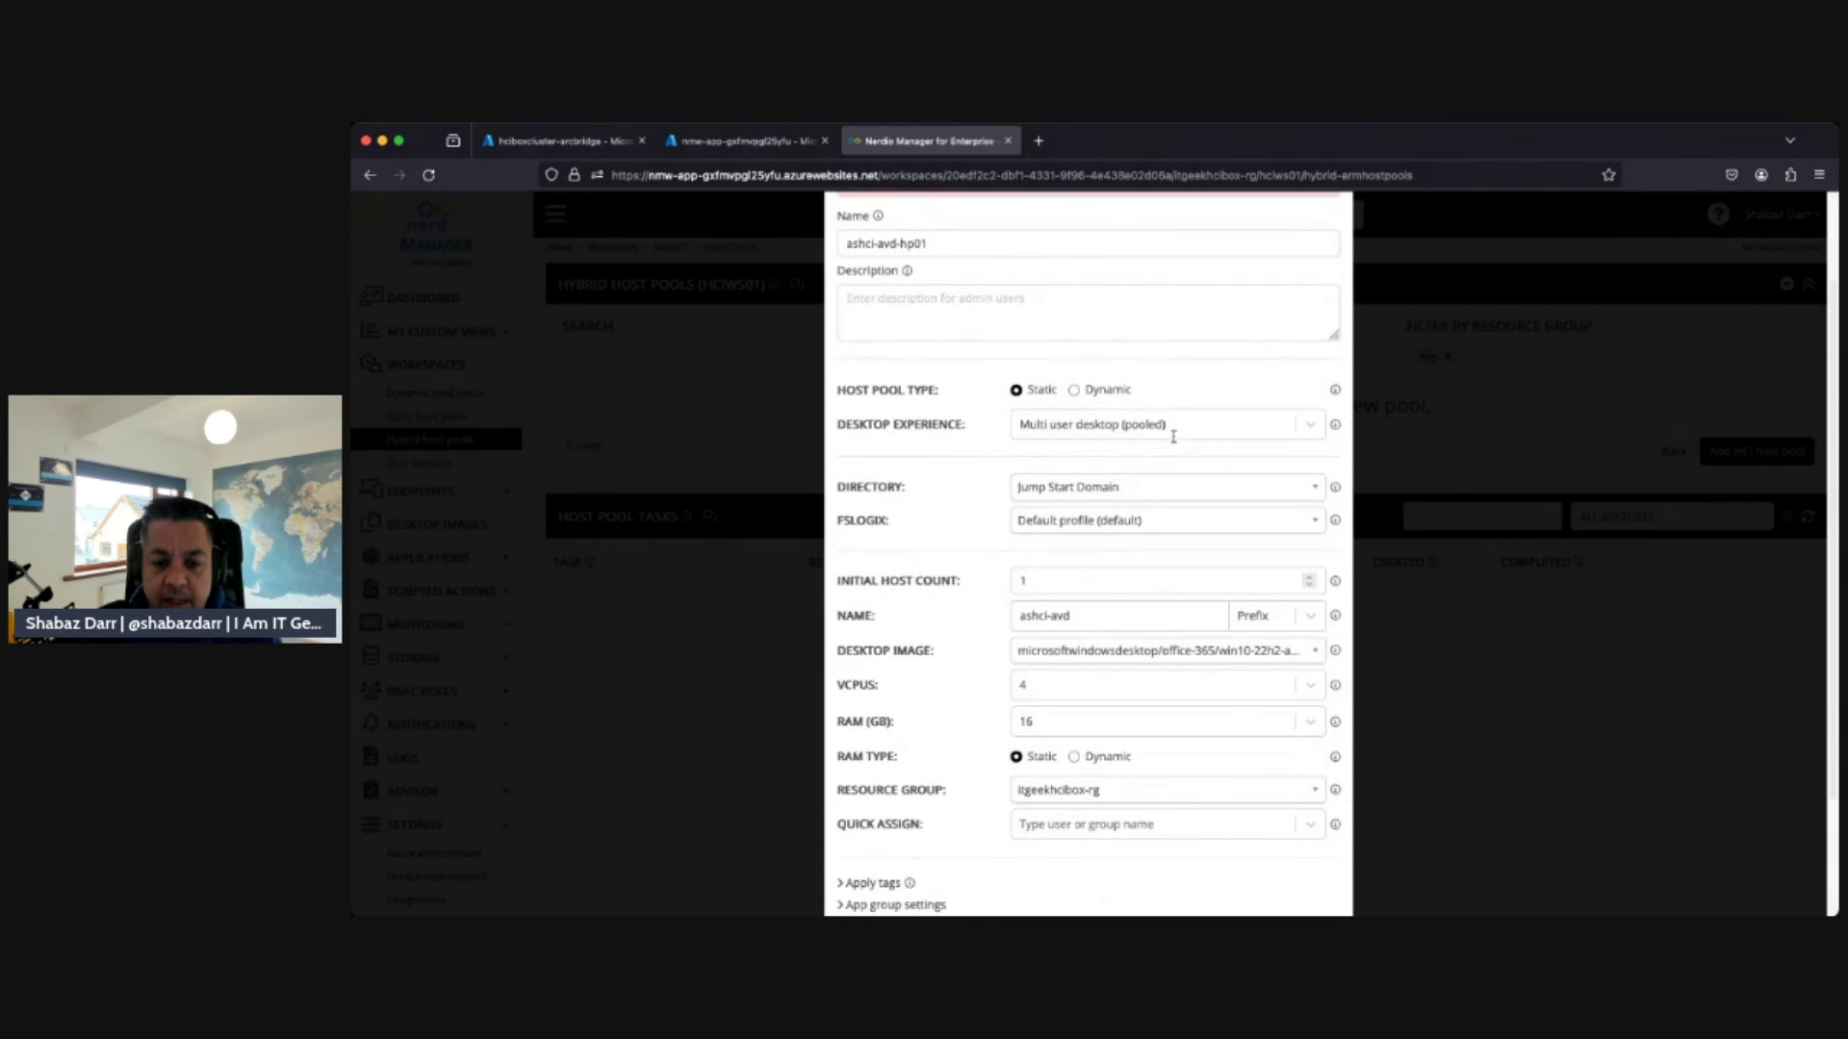
left_click(1106, 485)
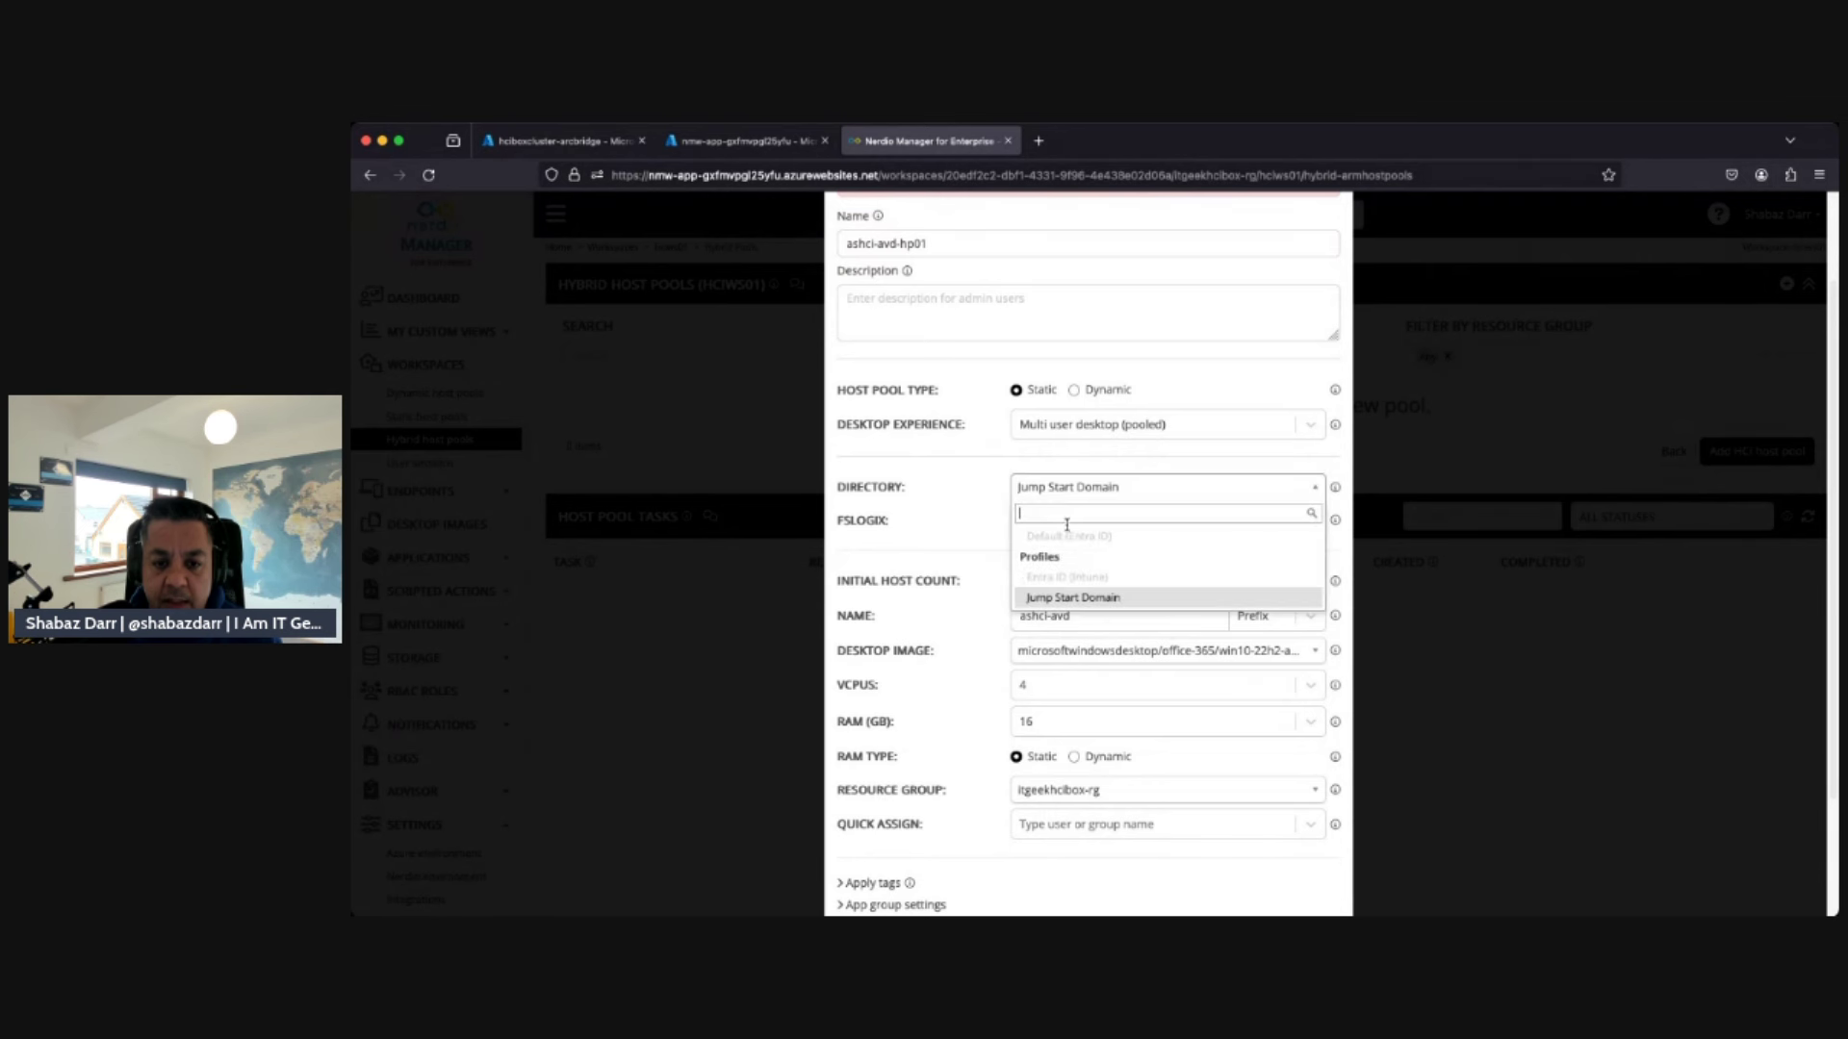
left_click(1062, 598)
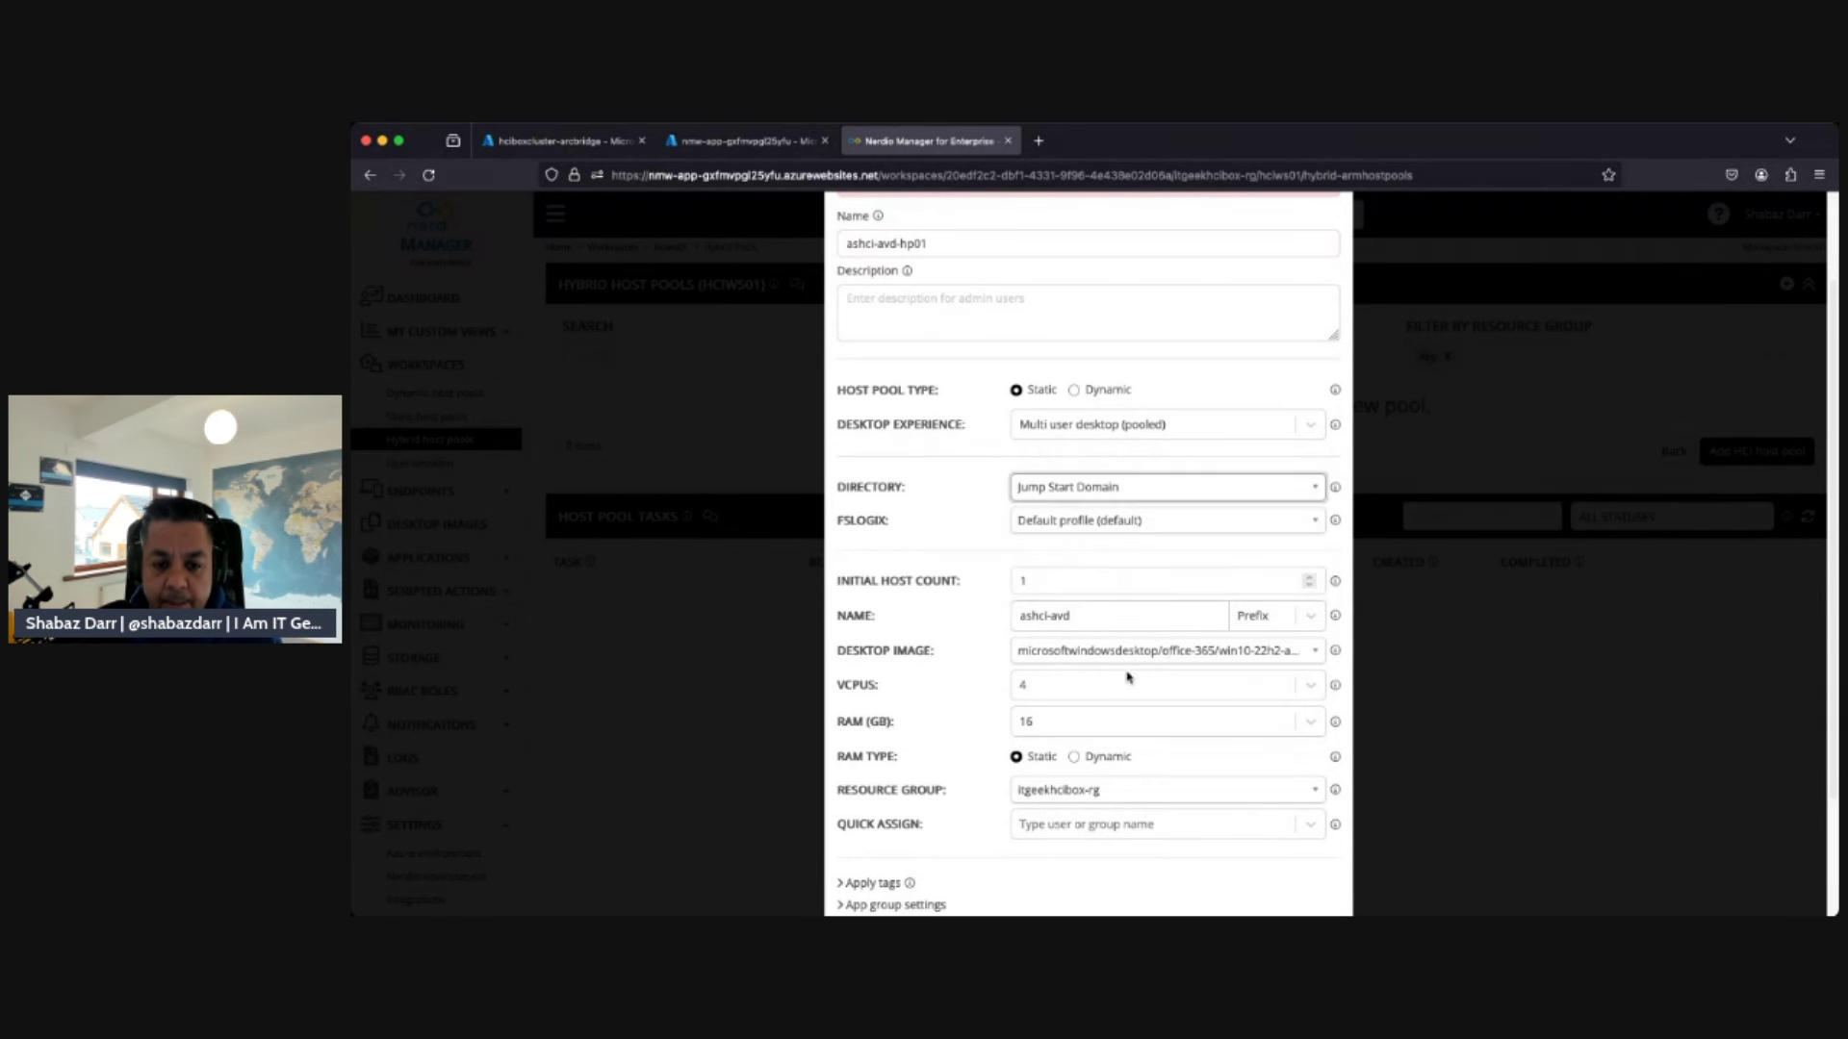
left_click(1075, 529)
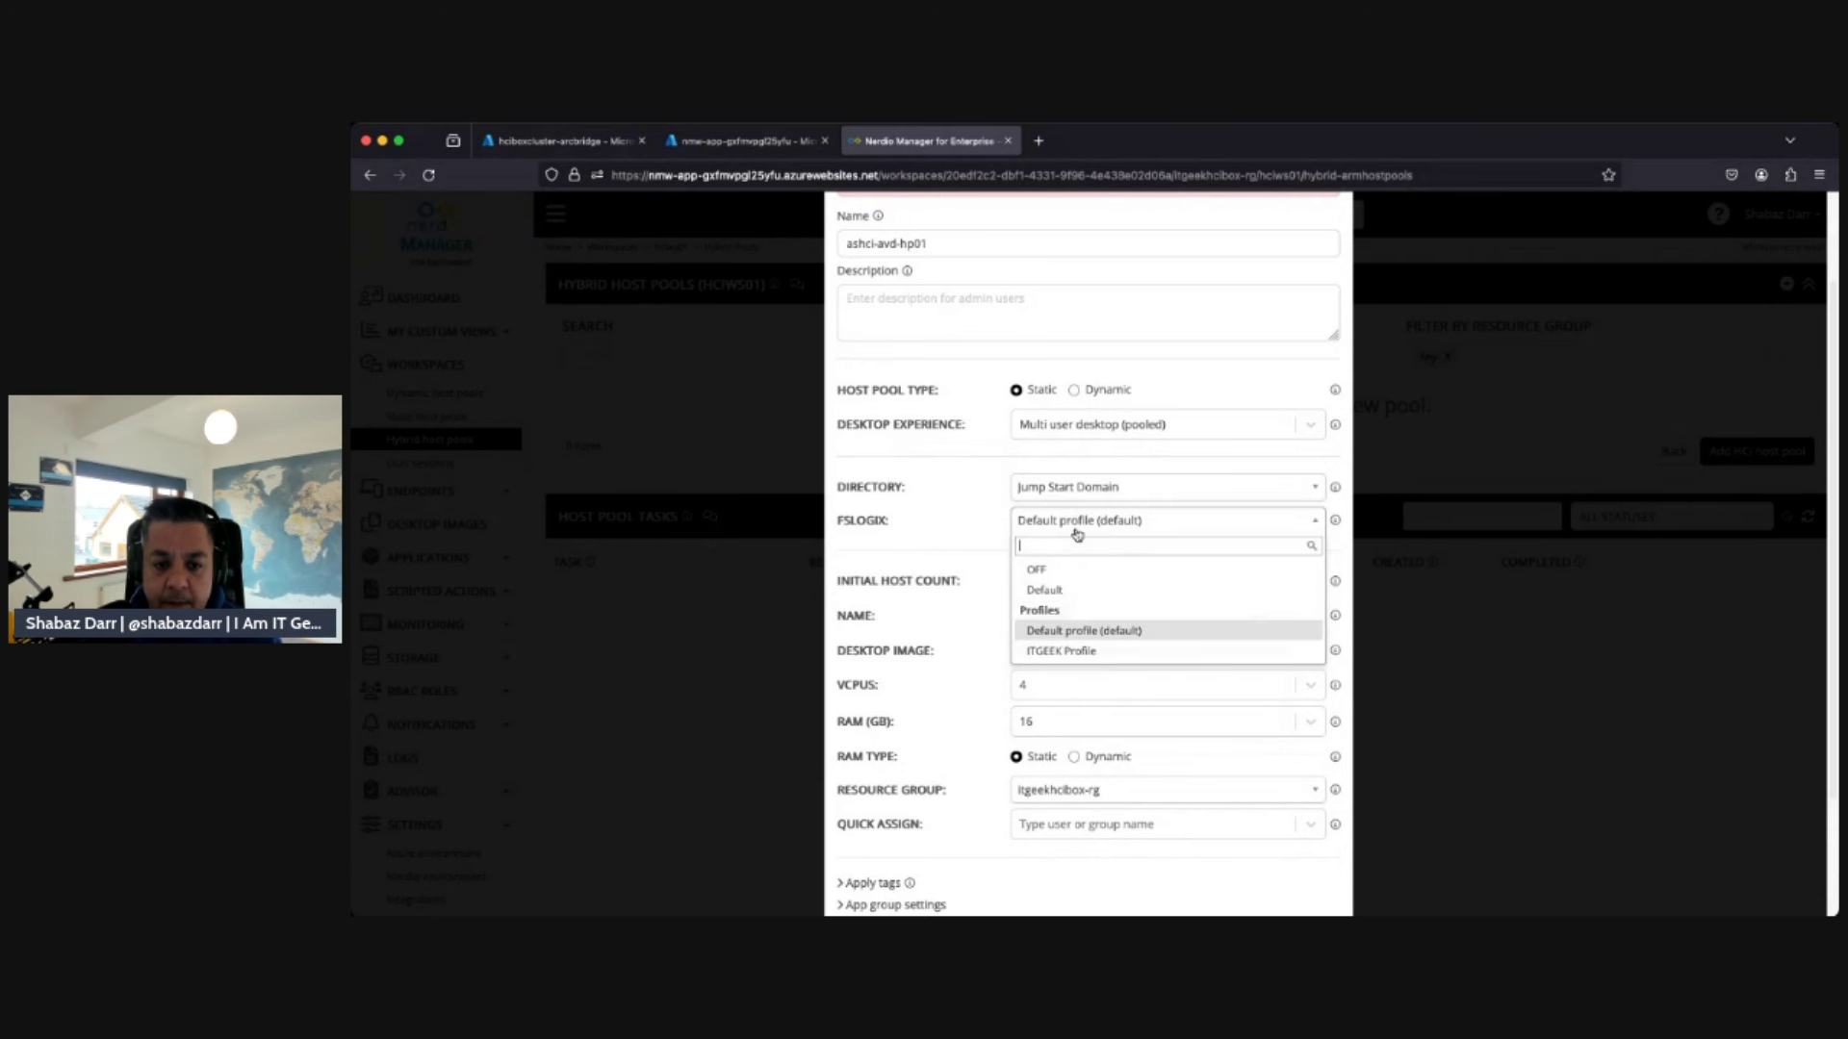
left_click(1058, 573)
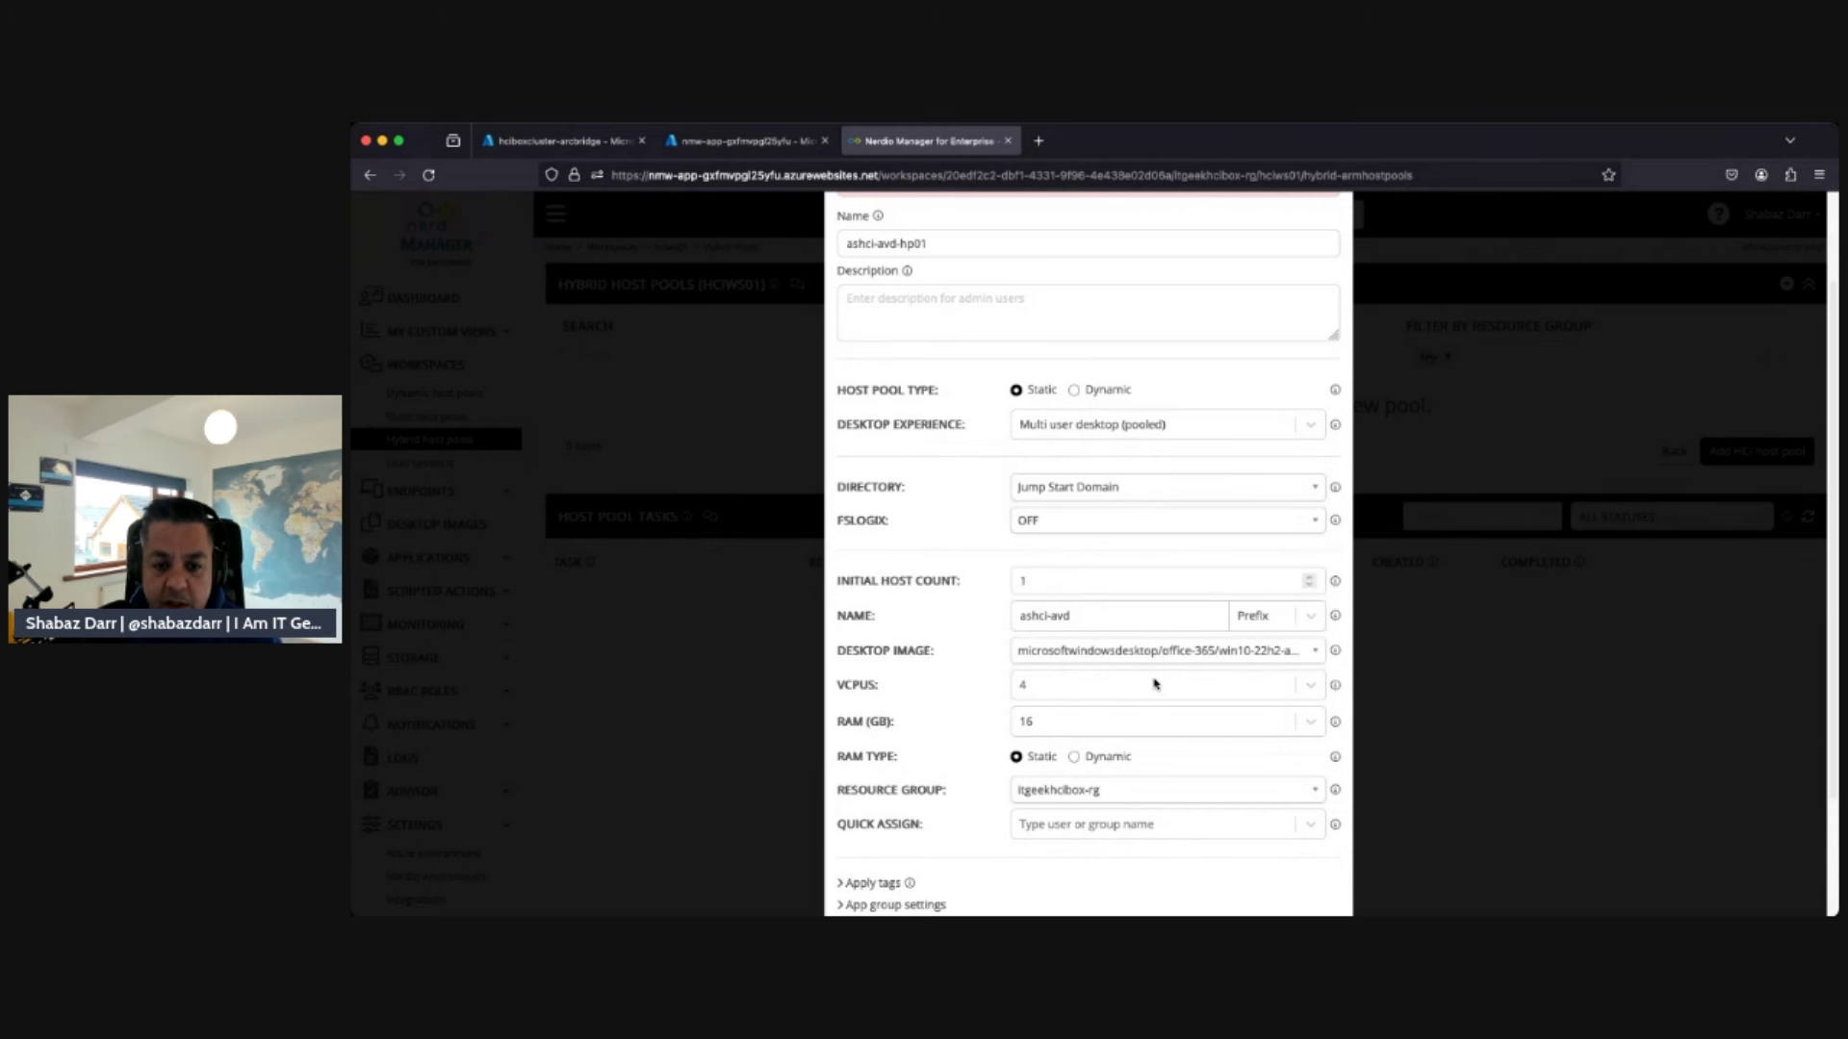
scroll(1155, 684, "down", 3)
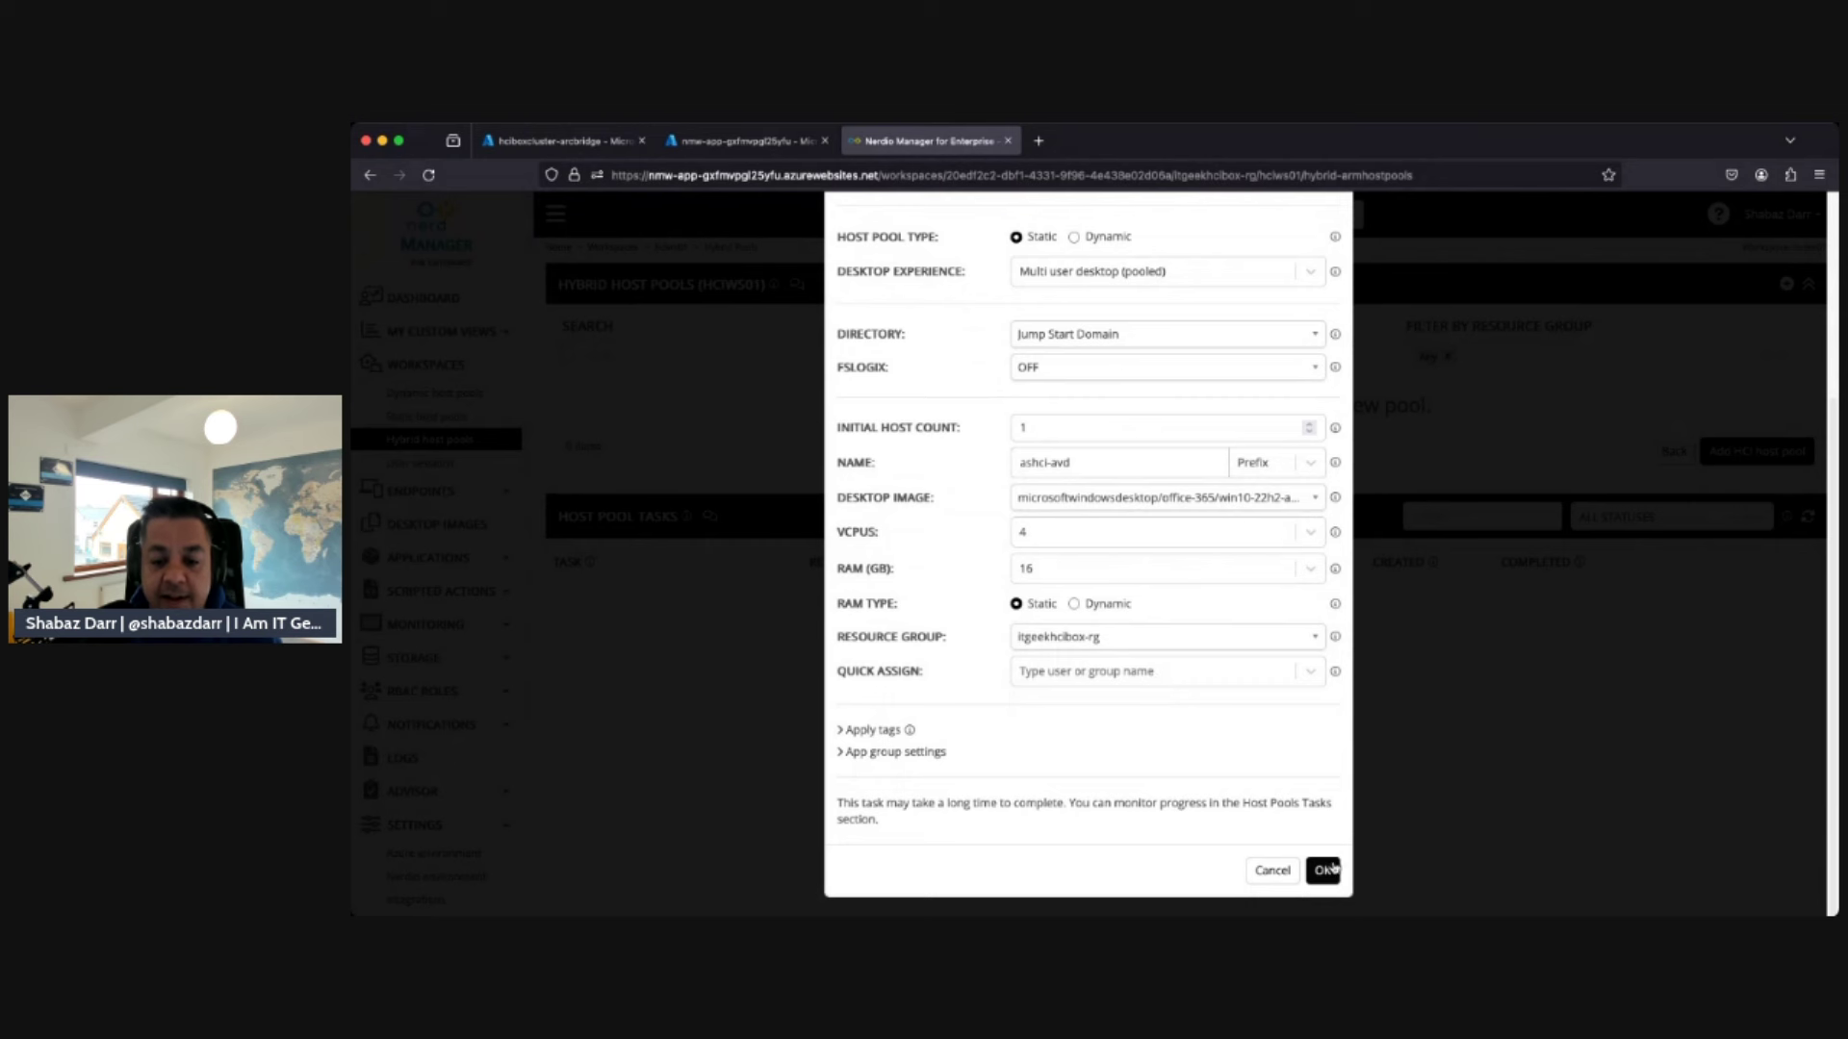
- Resubmit the HCI host pool form with FSLogix OFF
left_click(1323, 870)
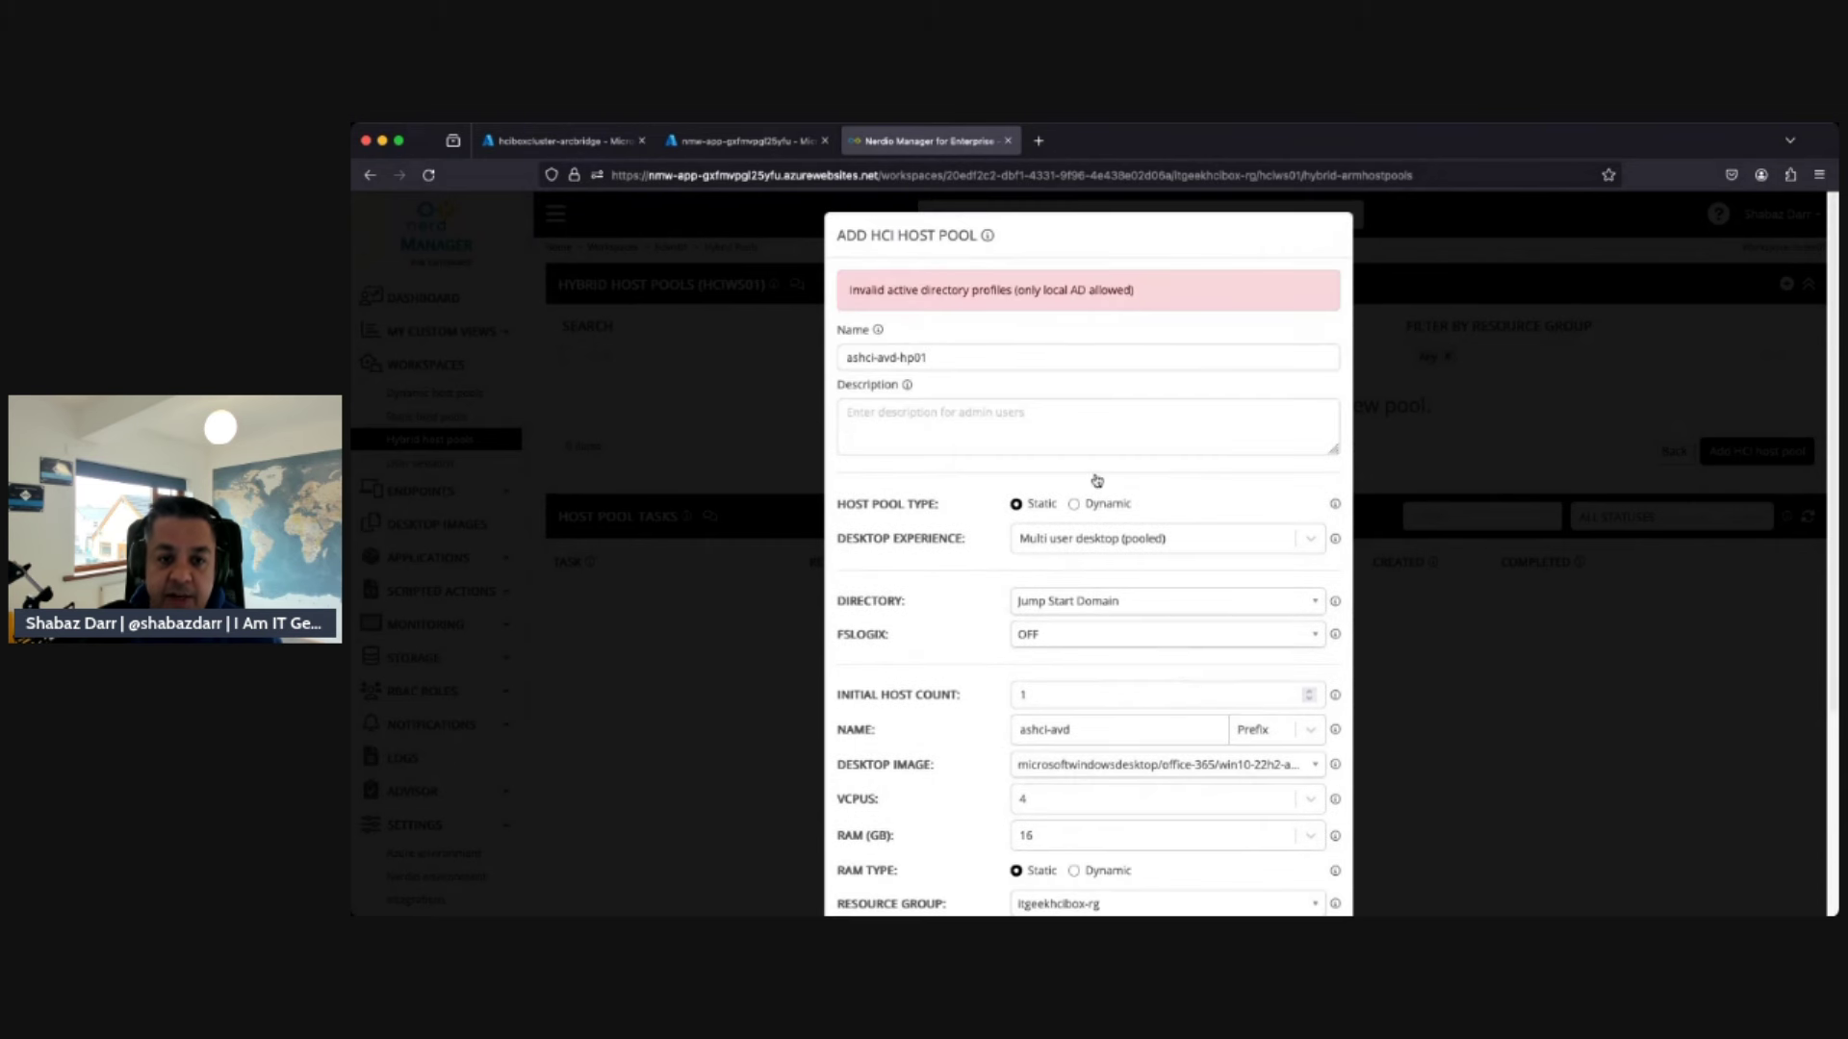